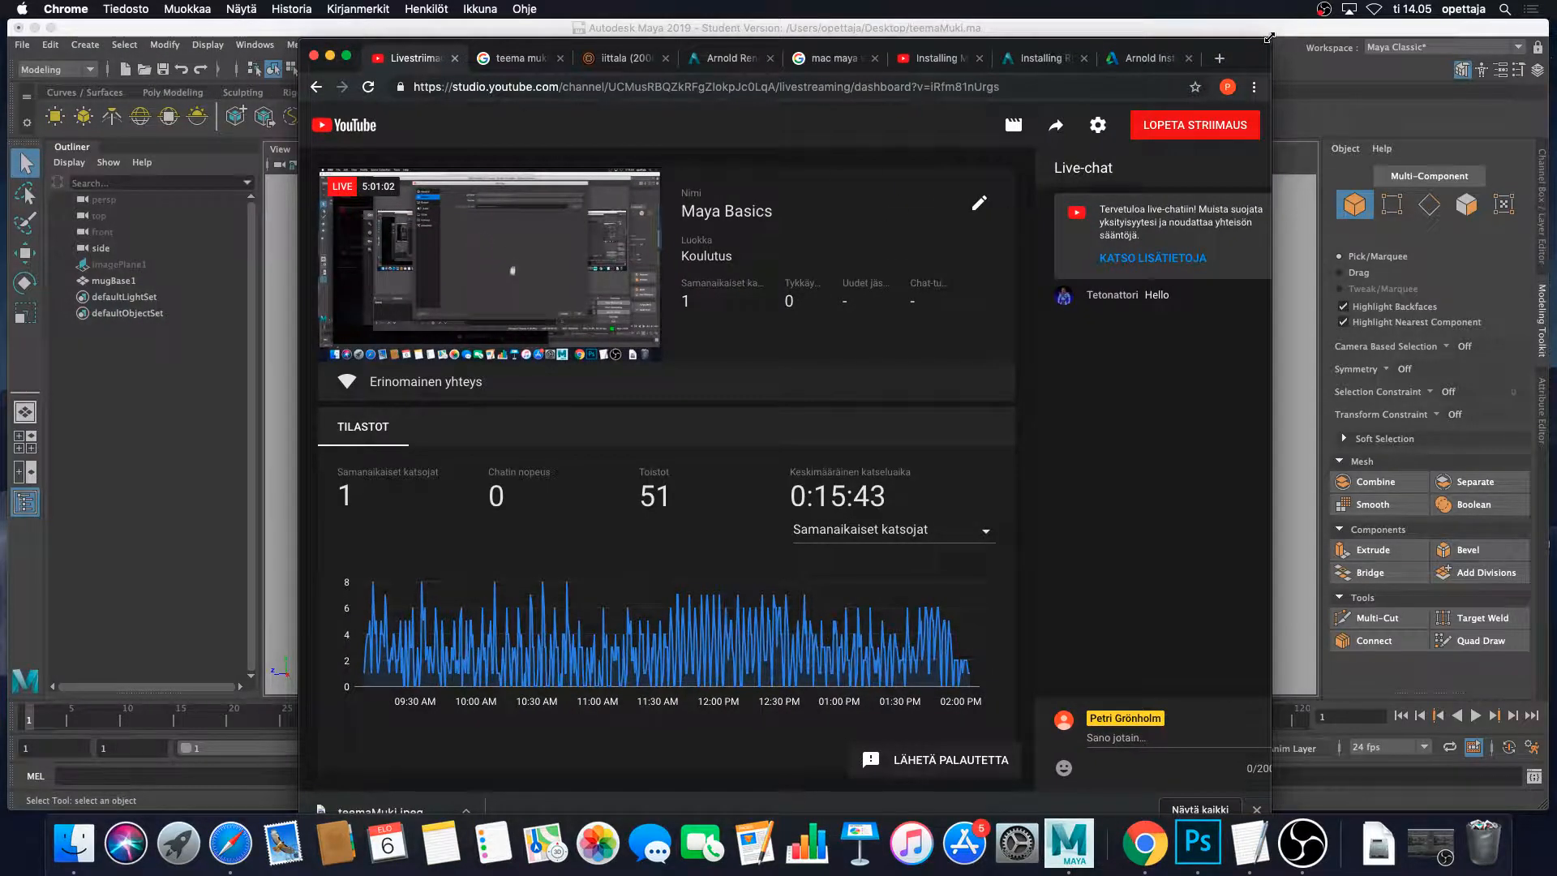
Close the Arnold search, download and installation-video tabs in the browser, leaving the livestream and mug reference pages open.
{"action": "mouse_move", "coordinate": [1257, 44]}
{"action": "left_mouse_down"}
{"action": "mouse_move", "coordinate": [1222, 88]}
{"action": "mouse_move", "coordinate": [1257, 67]}
{"action": "left_mouse_up"}
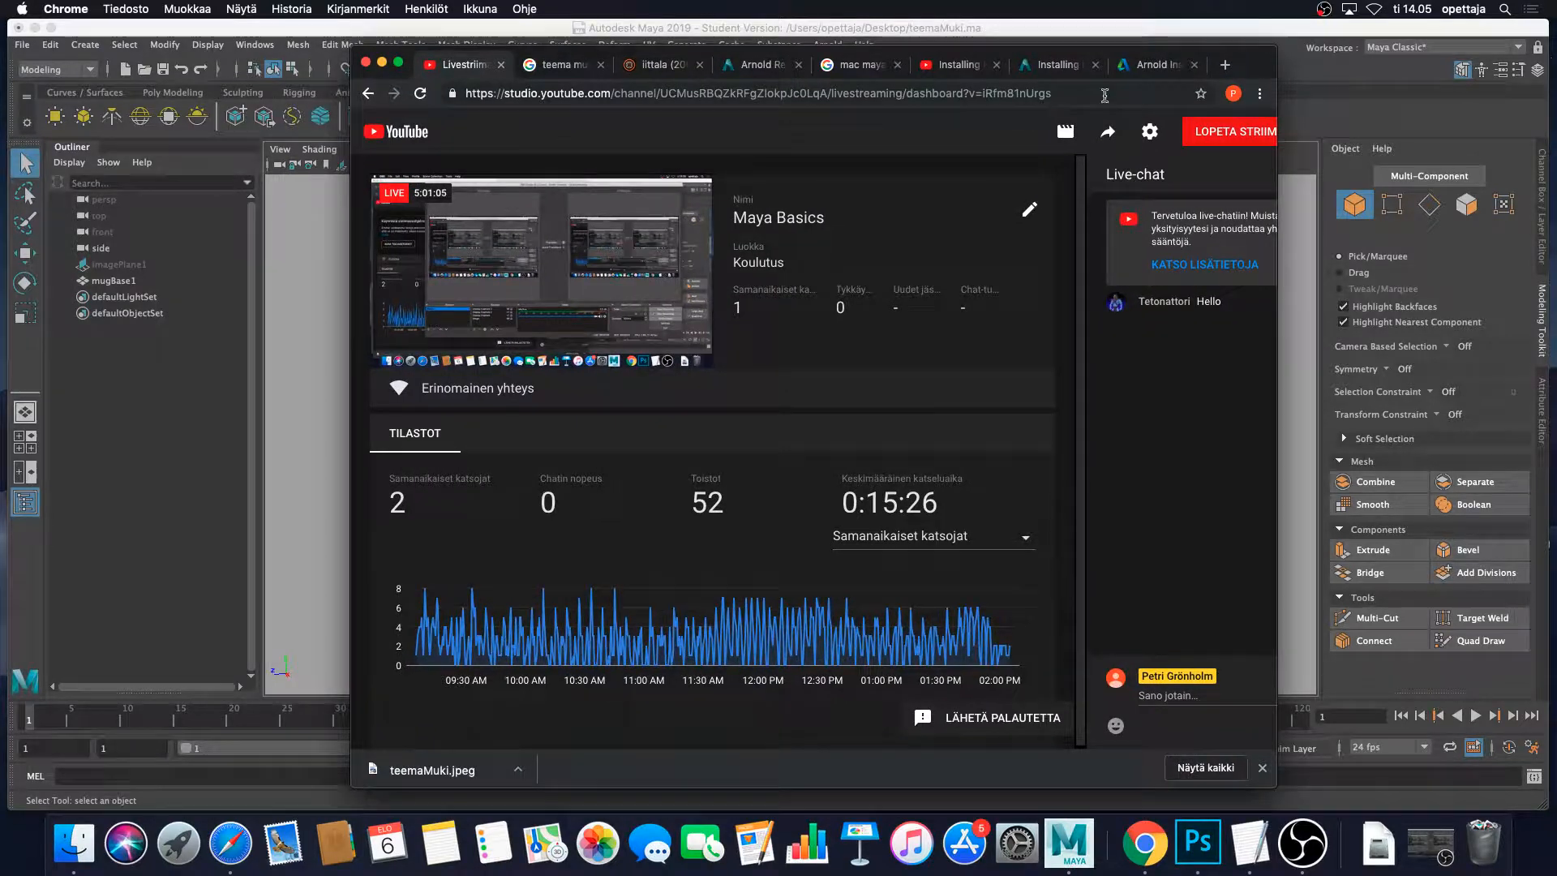
{"action": "left_click", "coordinate": [1193, 65]}
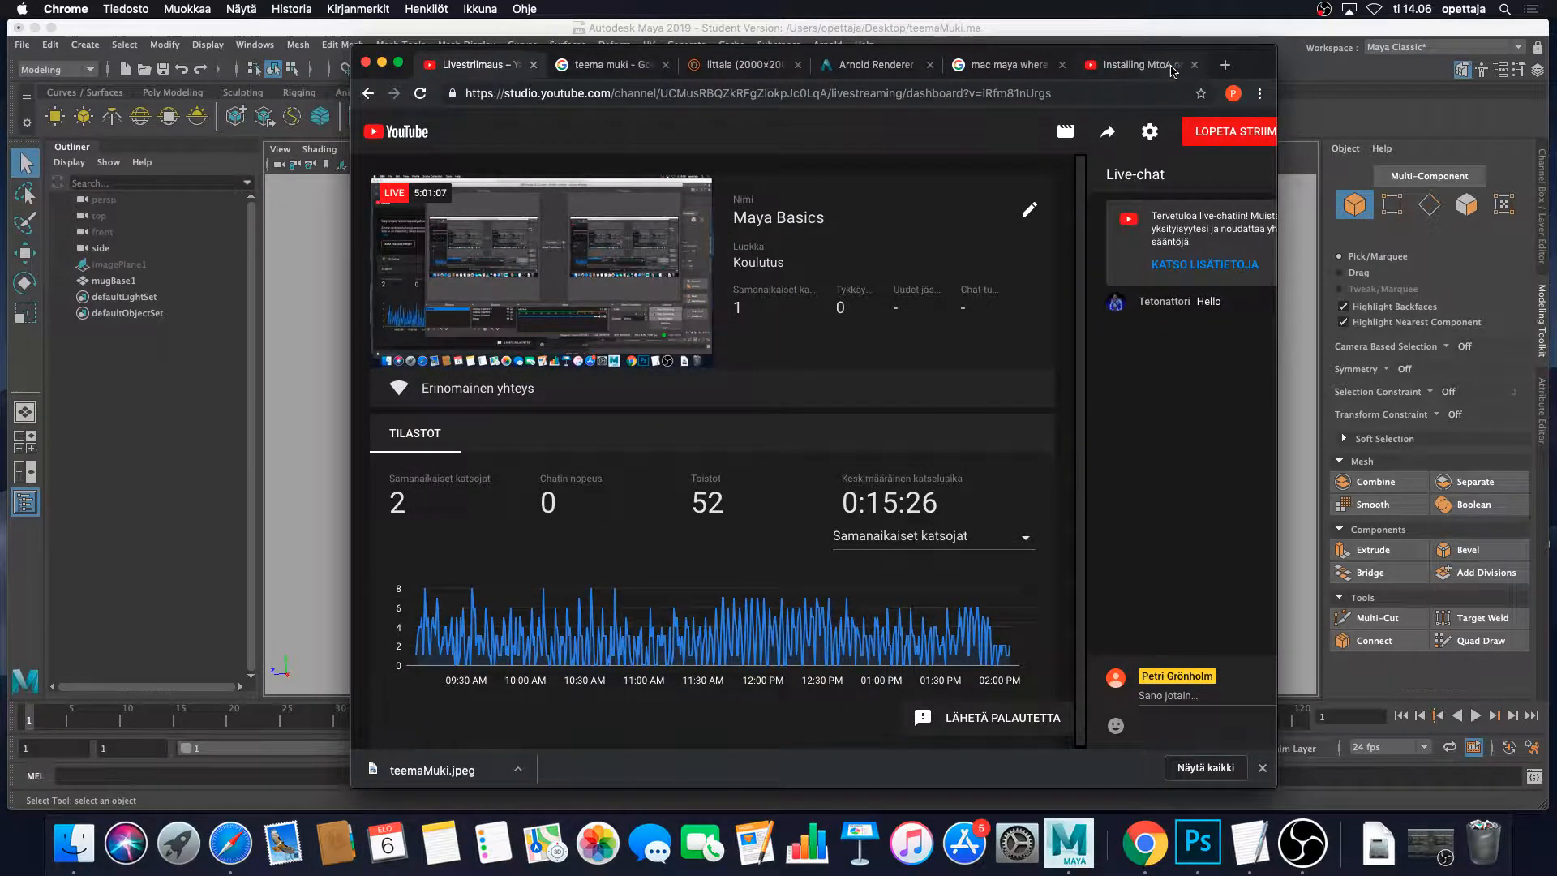
{"action": "left_click", "coordinate": [1196, 65]}
{"action": "left_click", "coordinate": [1193, 65]}
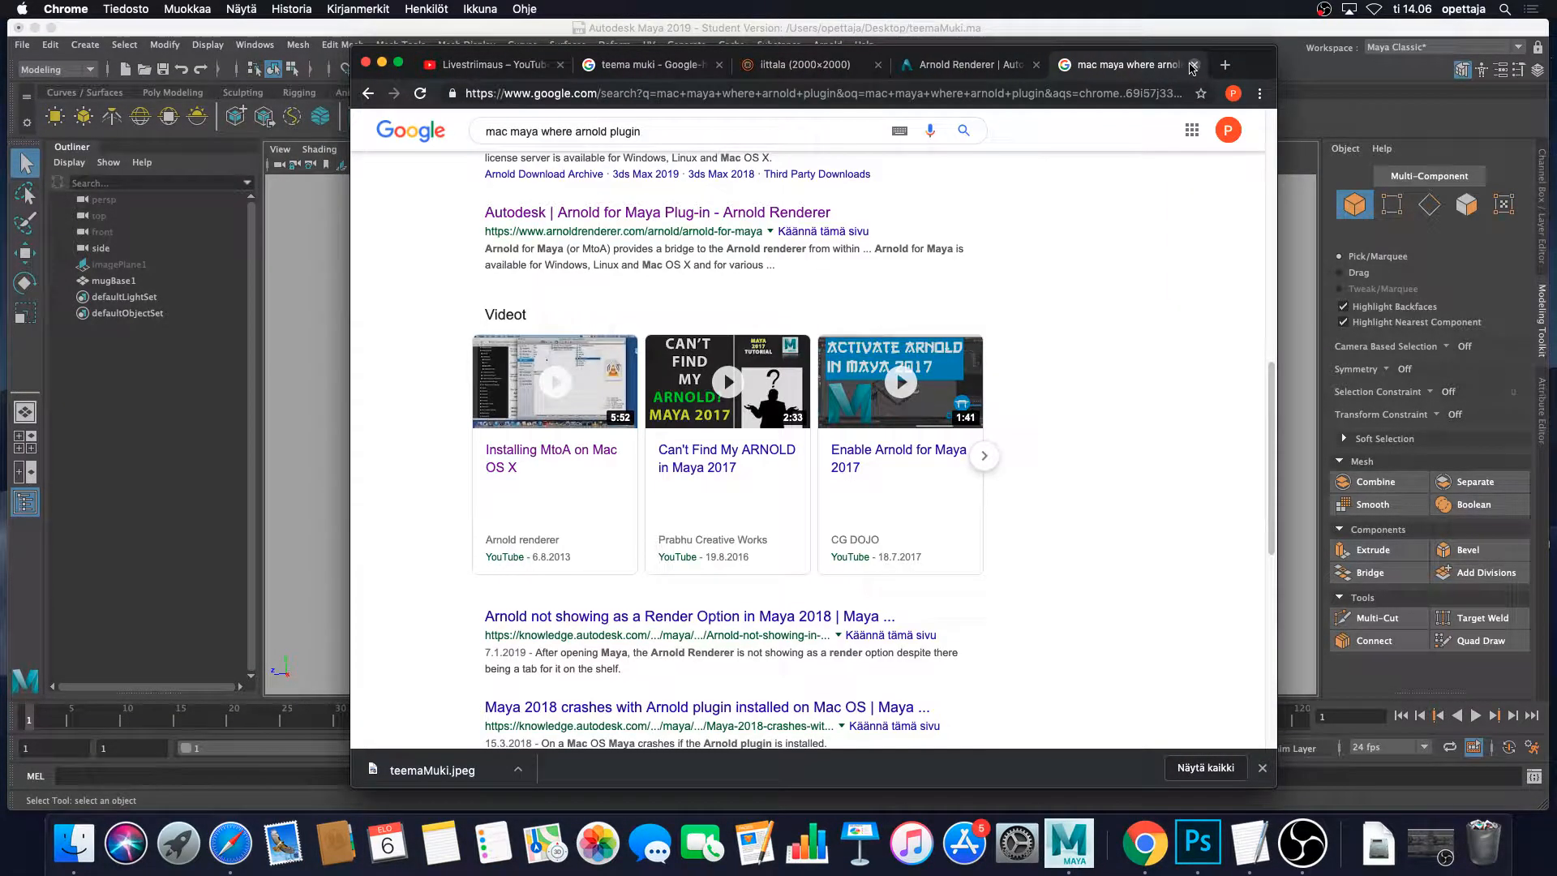
{"action": "left_click", "coordinate": [1193, 65]}
{"action": "left_click", "coordinate": [1178, 65]}
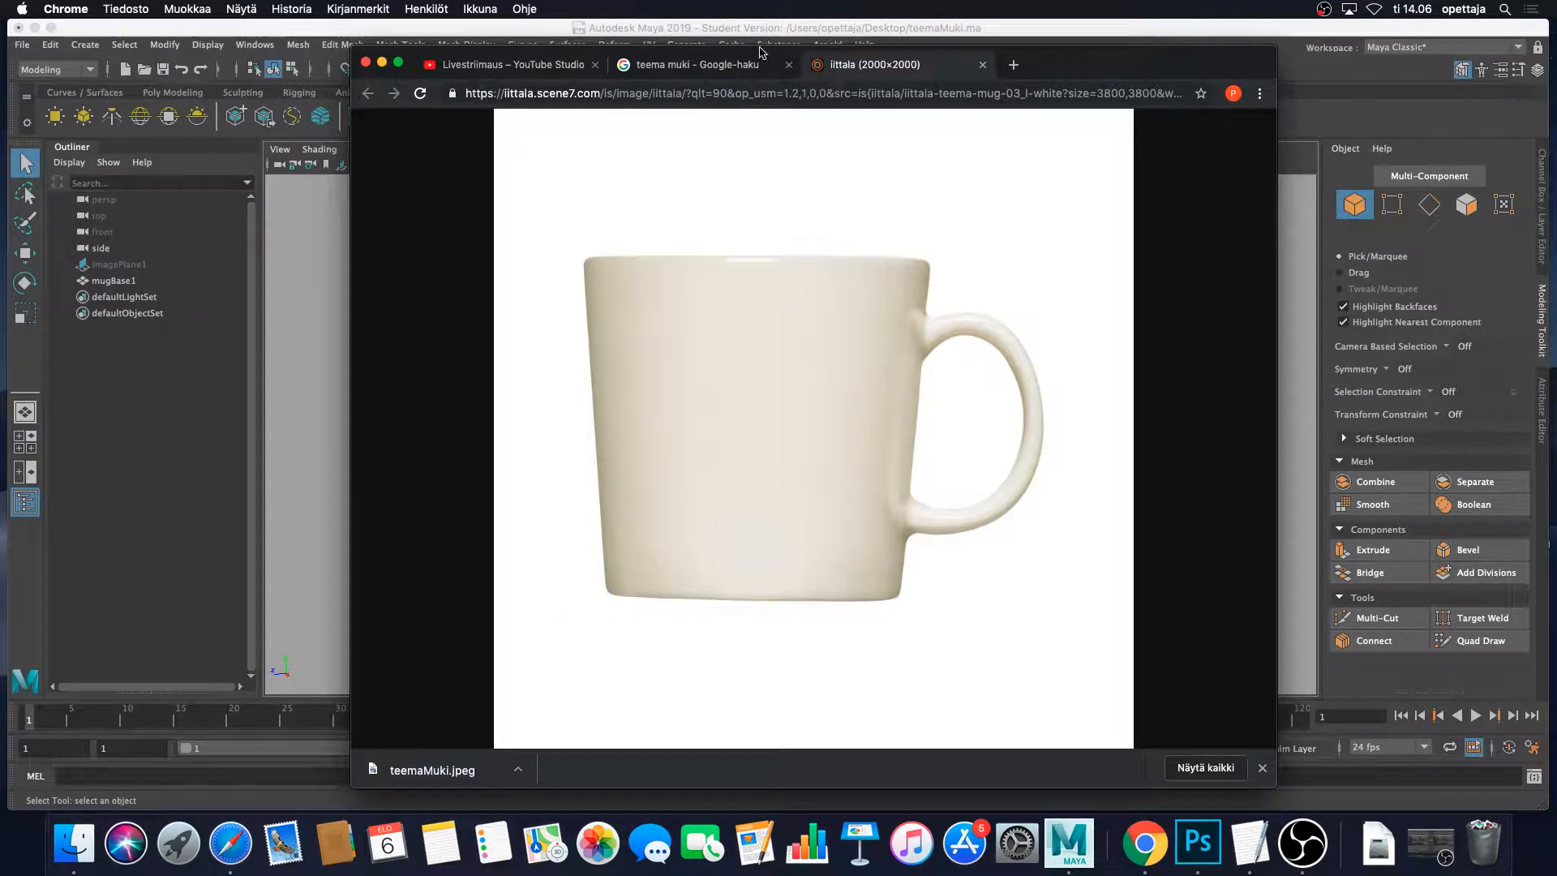
{"action": "left_click_drag", "start_coordinate": [1120, 71], "coordinate": [1114, 61]}
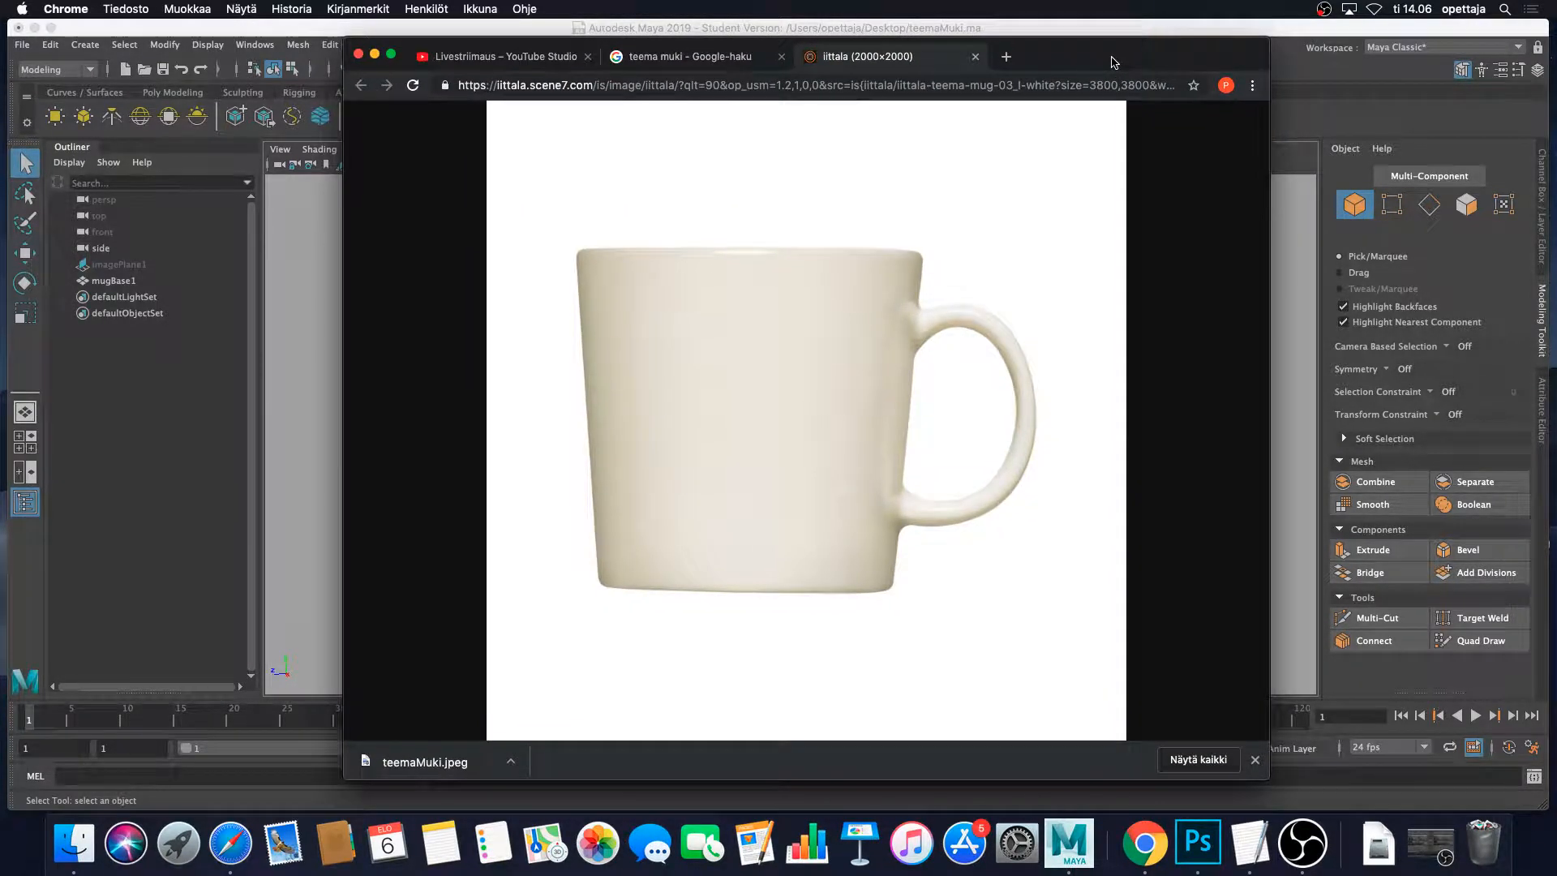
Switch to Maya, checking the streaming and recording status in OBS along the way.
{"action": "left_click", "coordinate": [1260, 33]}
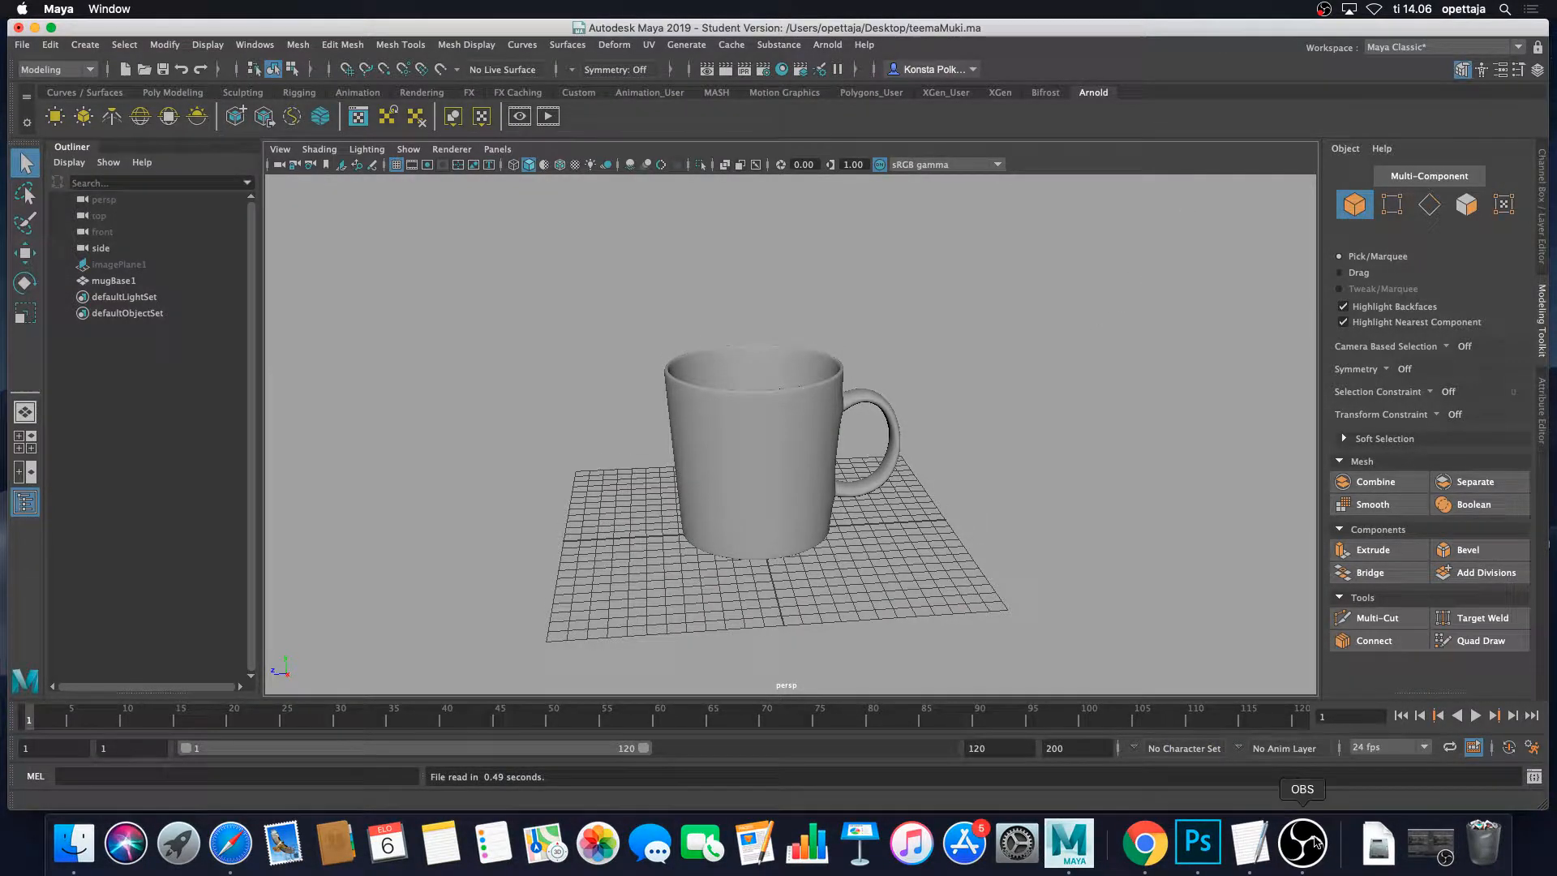
{"action": "left_click", "coordinate": [1322, 846]}
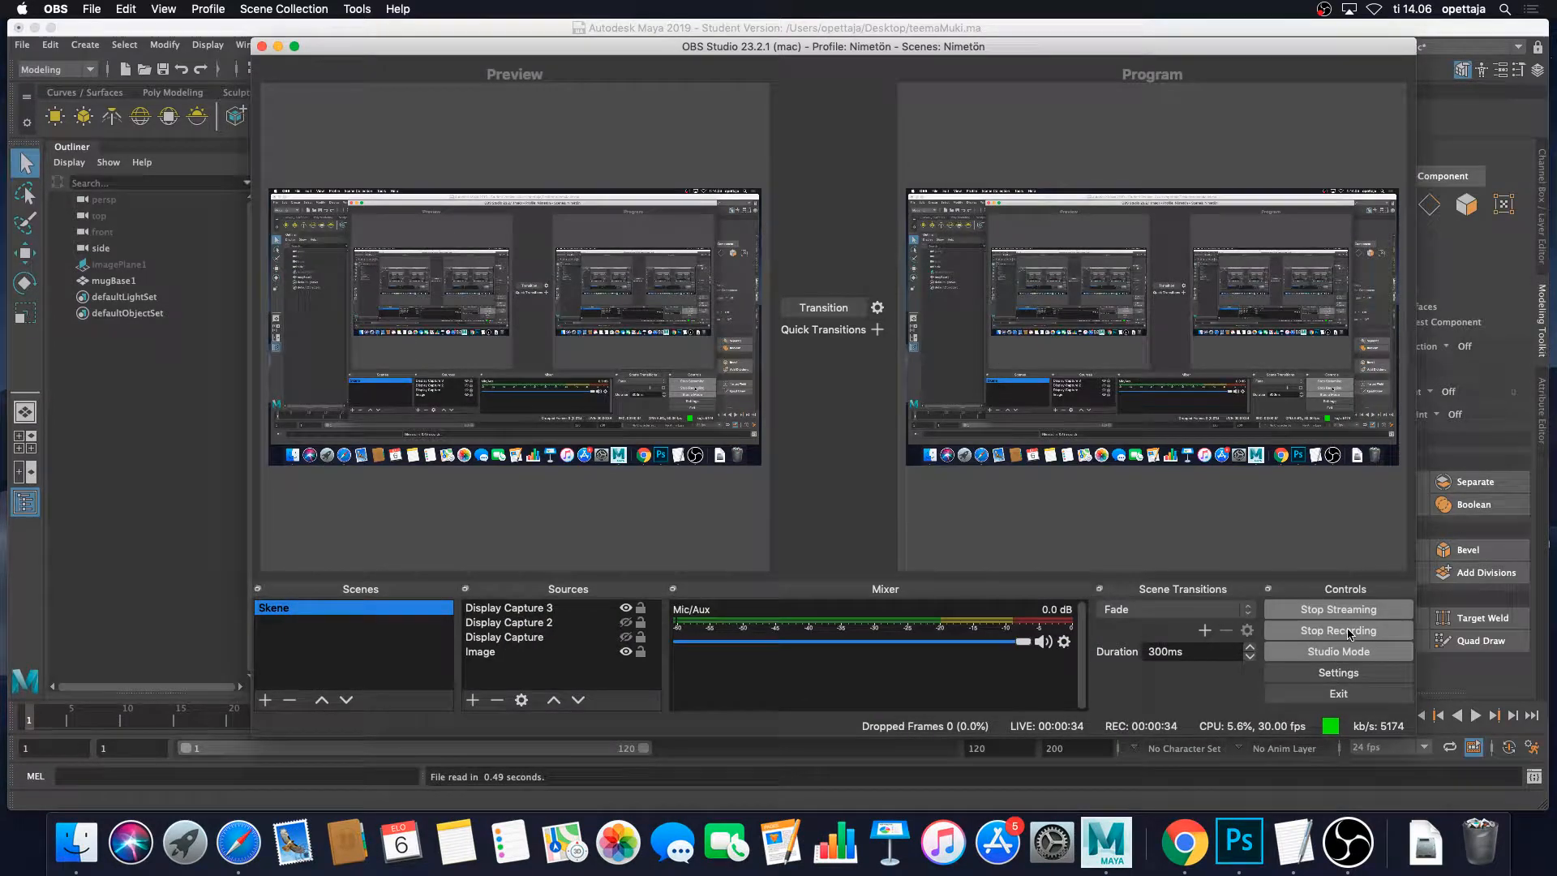
{"action": "left_click", "coordinate": [278, 46]}
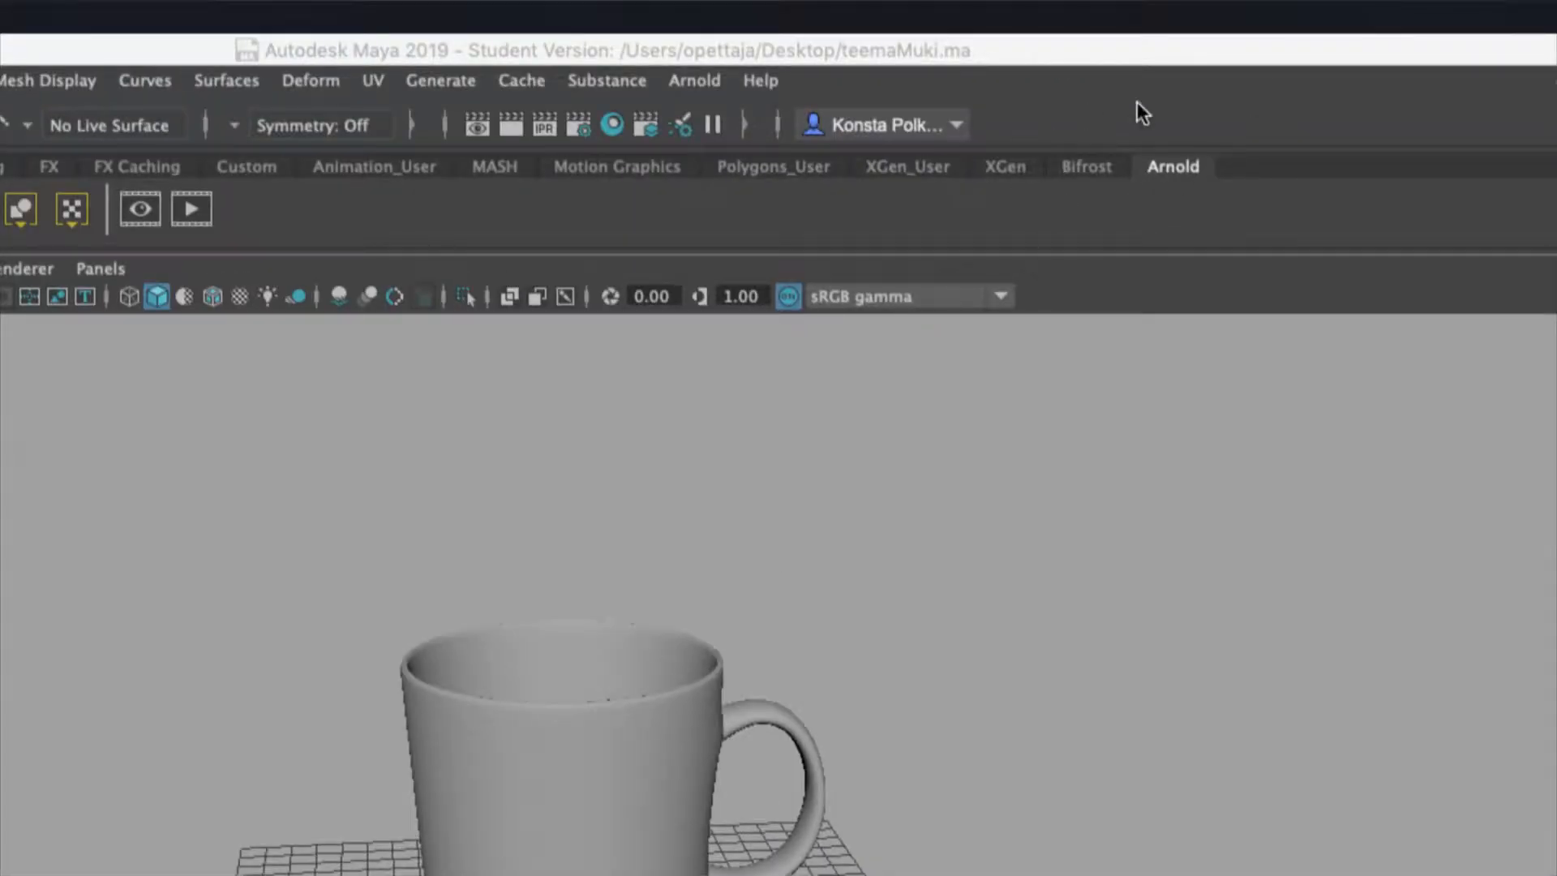
Create an Arnold area light and move it along the Z axis from inside the mug to the edge of the grid.
{"action": "left_click", "coordinate": [1173, 165]}
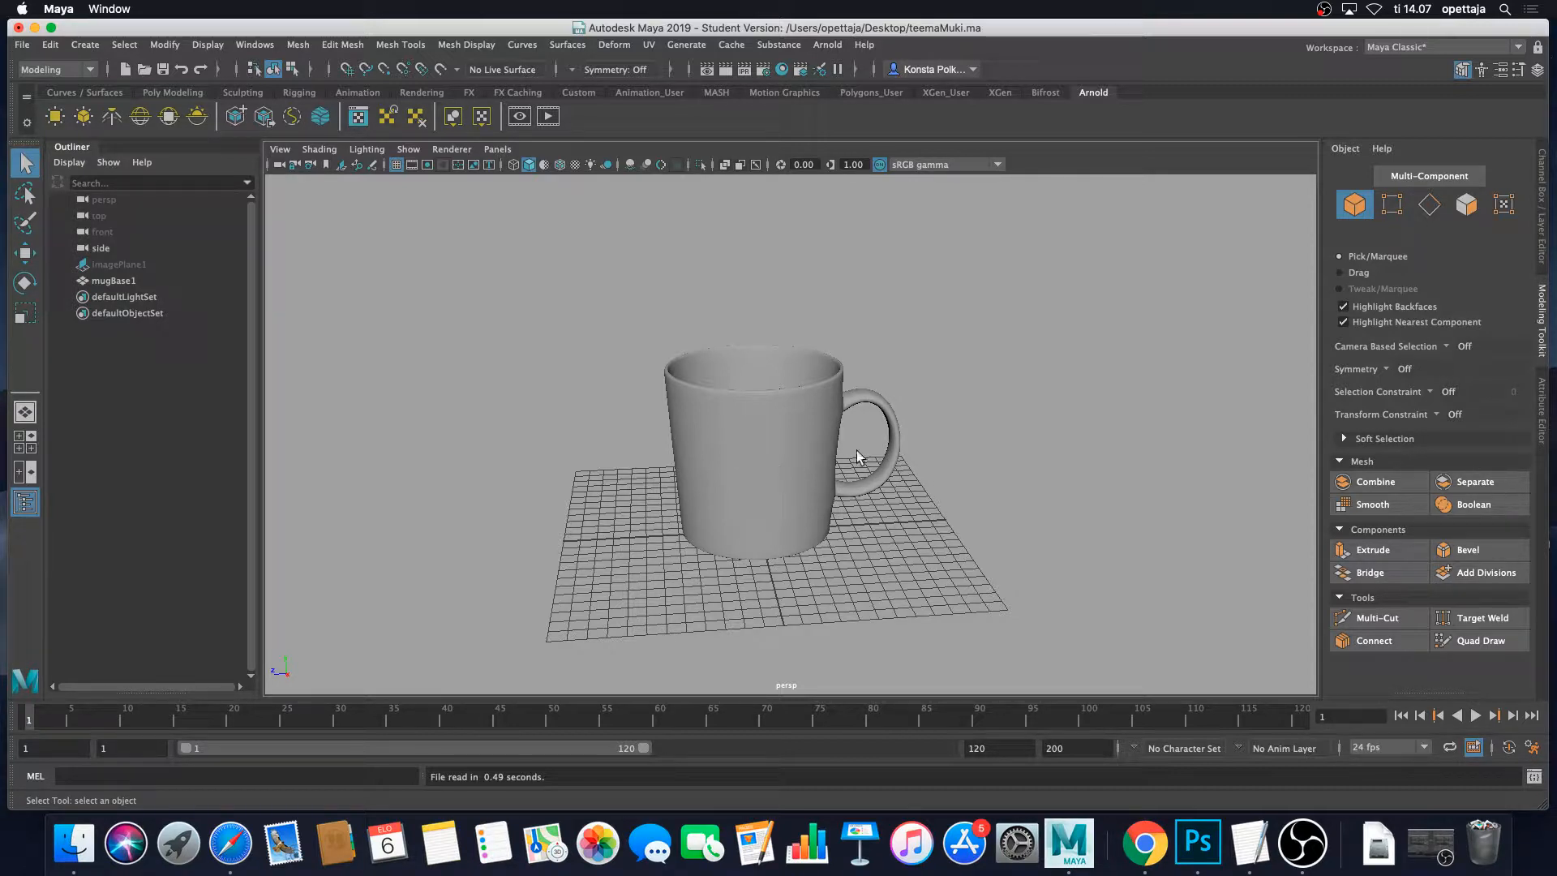
{"action": "scroll", "coordinate": [858, 450], "scroll_direction": "down", "scroll_amount": 5}
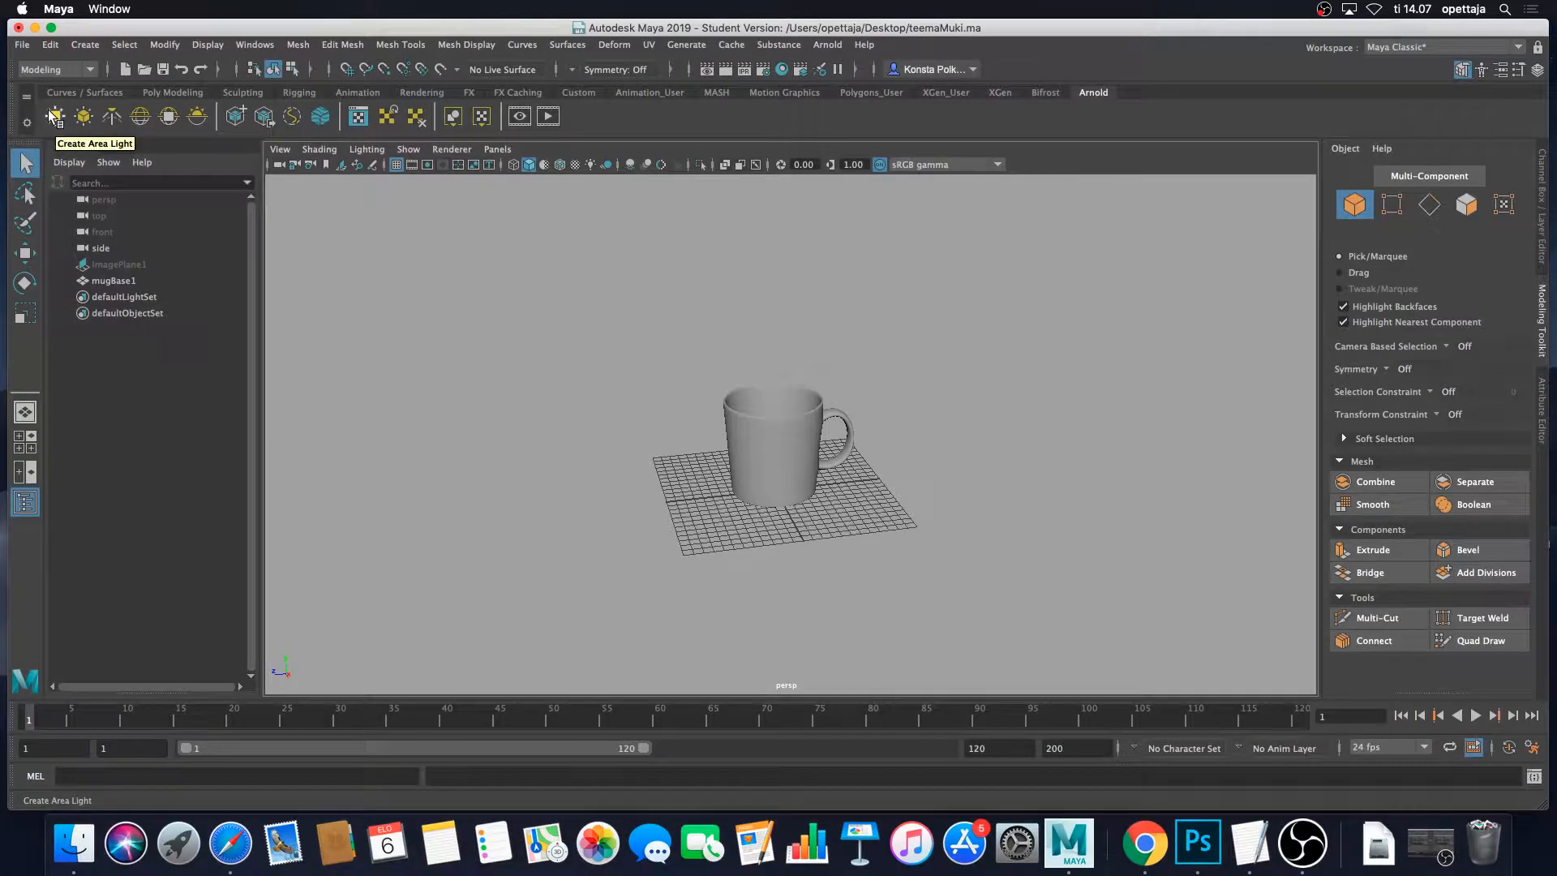
{"action": "left_click", "coordinate": [51, 112]}
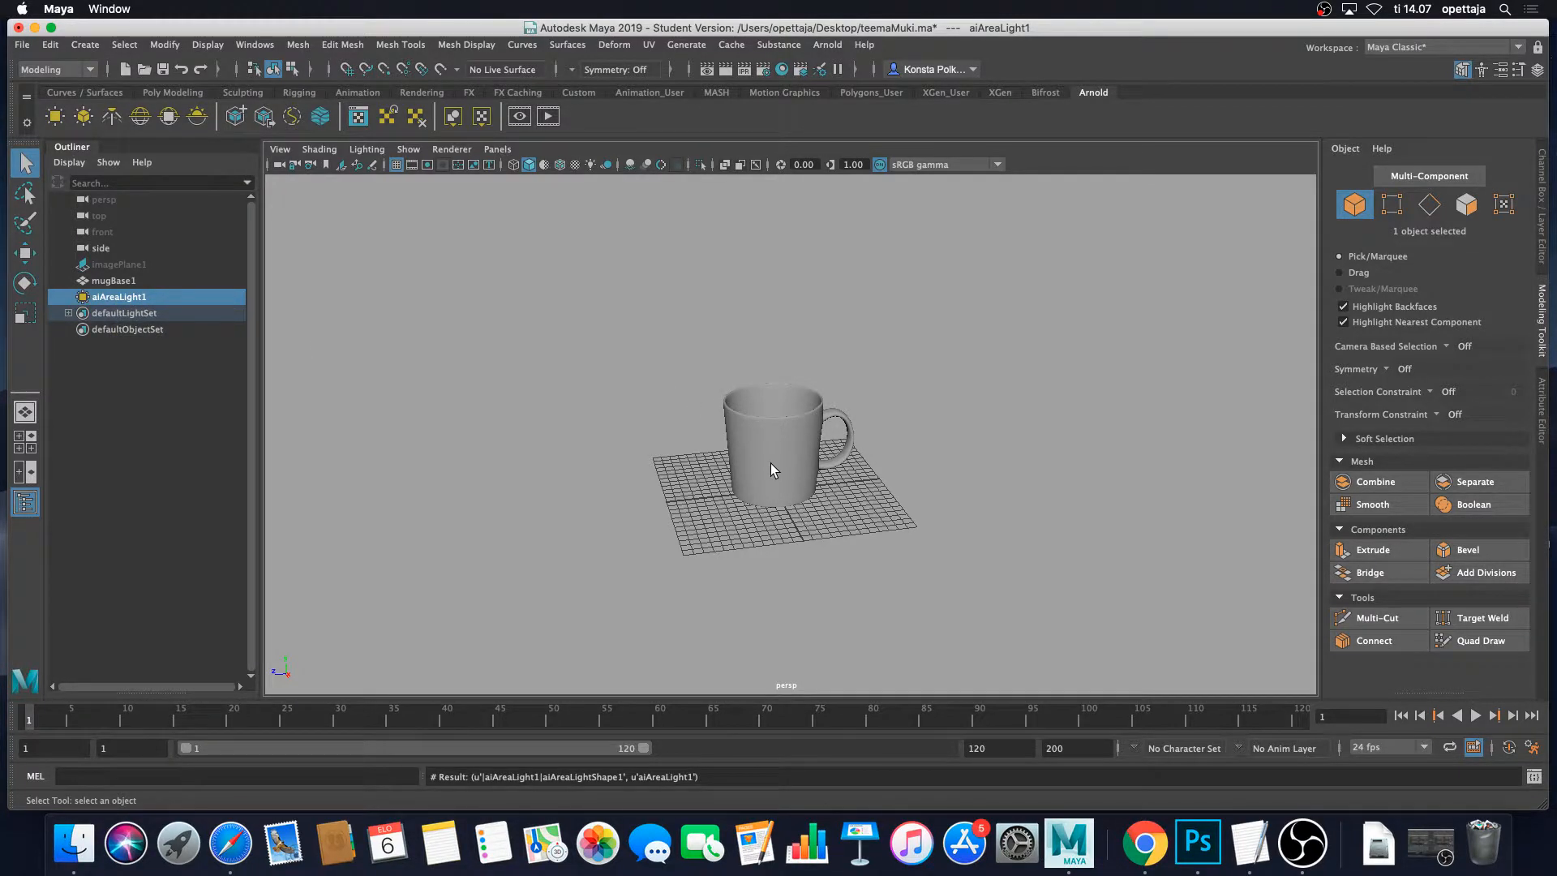
{"action": "key", "text": "w"}
{"action": "left_click_drag", "start_coordinate": [703, 496], "coordinate": [611, 511]}
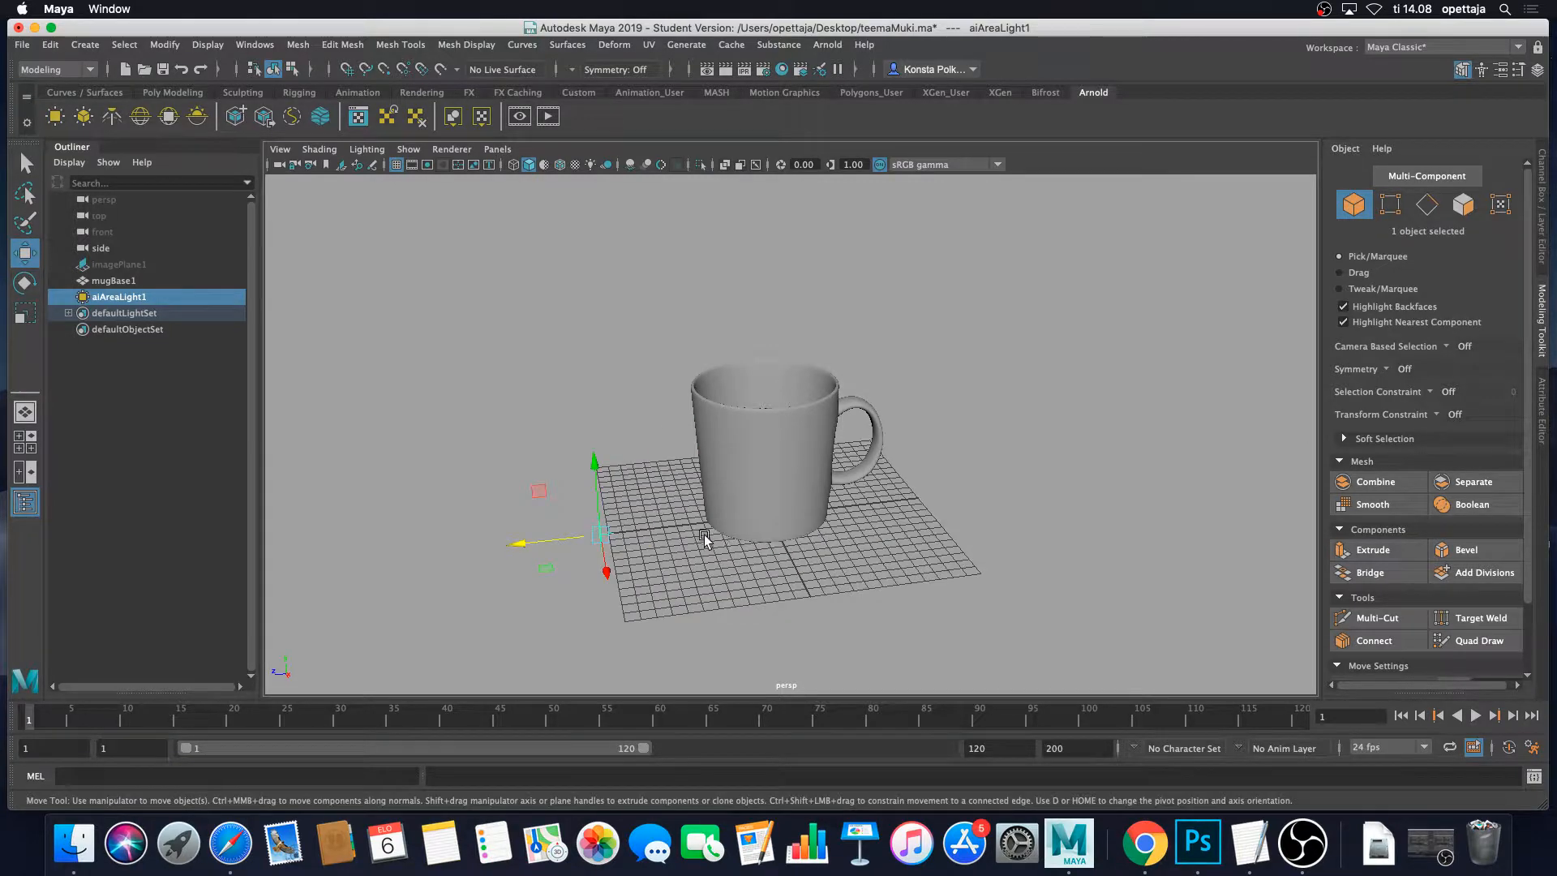
Scale the area light up to a large rectangle, about 4.7 in X and 6.4 in Y.
{"action": "left_click_drag", "start_coordinate": [705, 532], "coordinate": [746, 528], "text": "alt"}
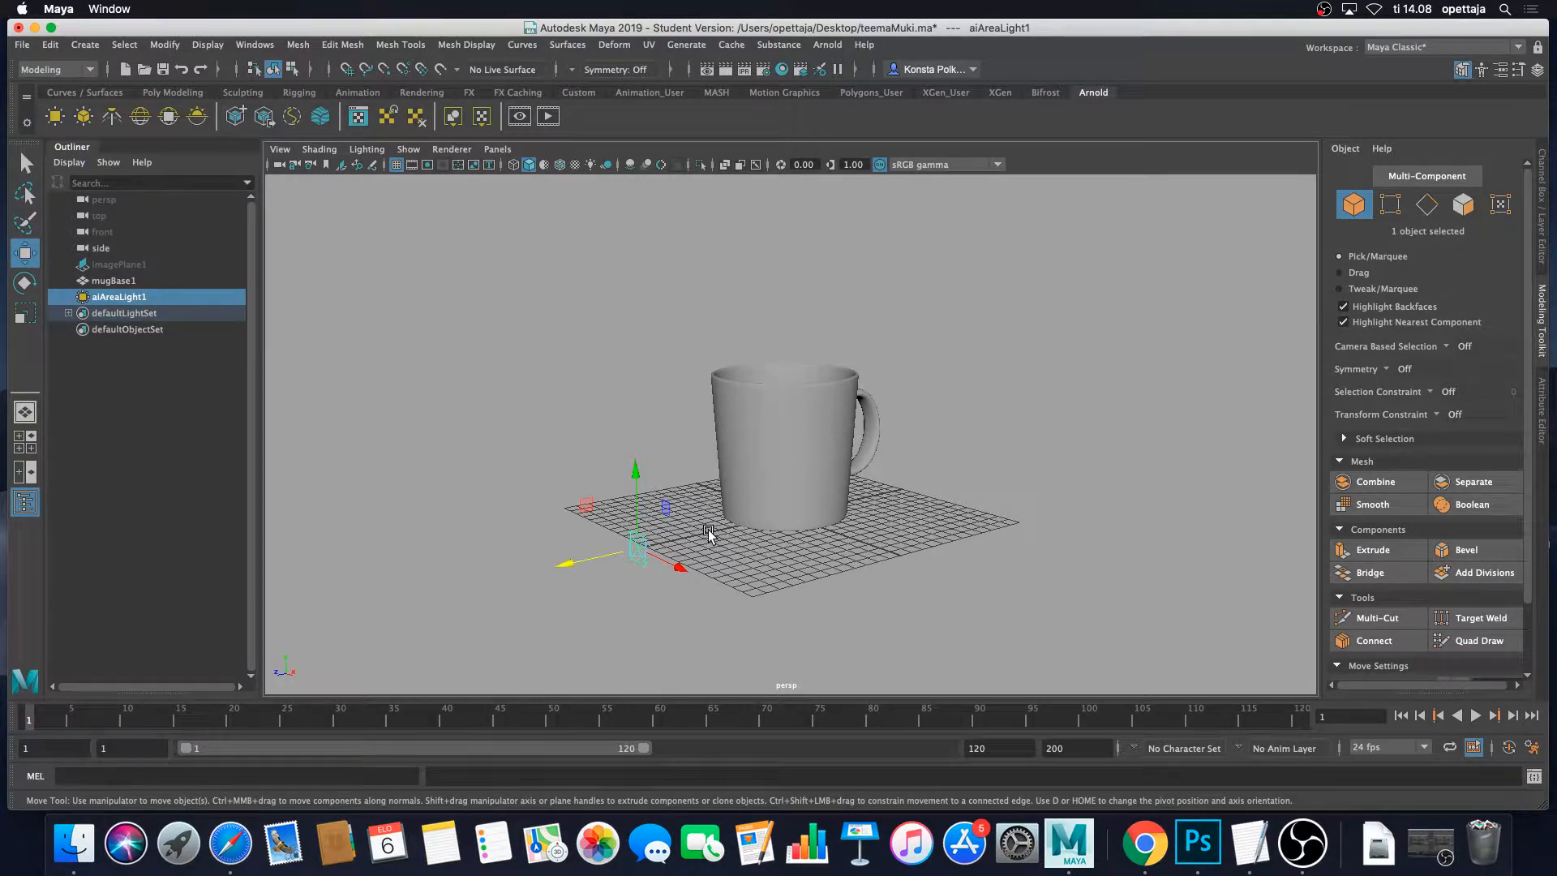
{"action": "scroll", "coordinate": [711, 571], "scroll_direction": "up", "scroll_amount": 2}
{"action": "left_click_drag", "start_coordinate": [711, 572], "coordinate": [675, 533], "text": "alt"}
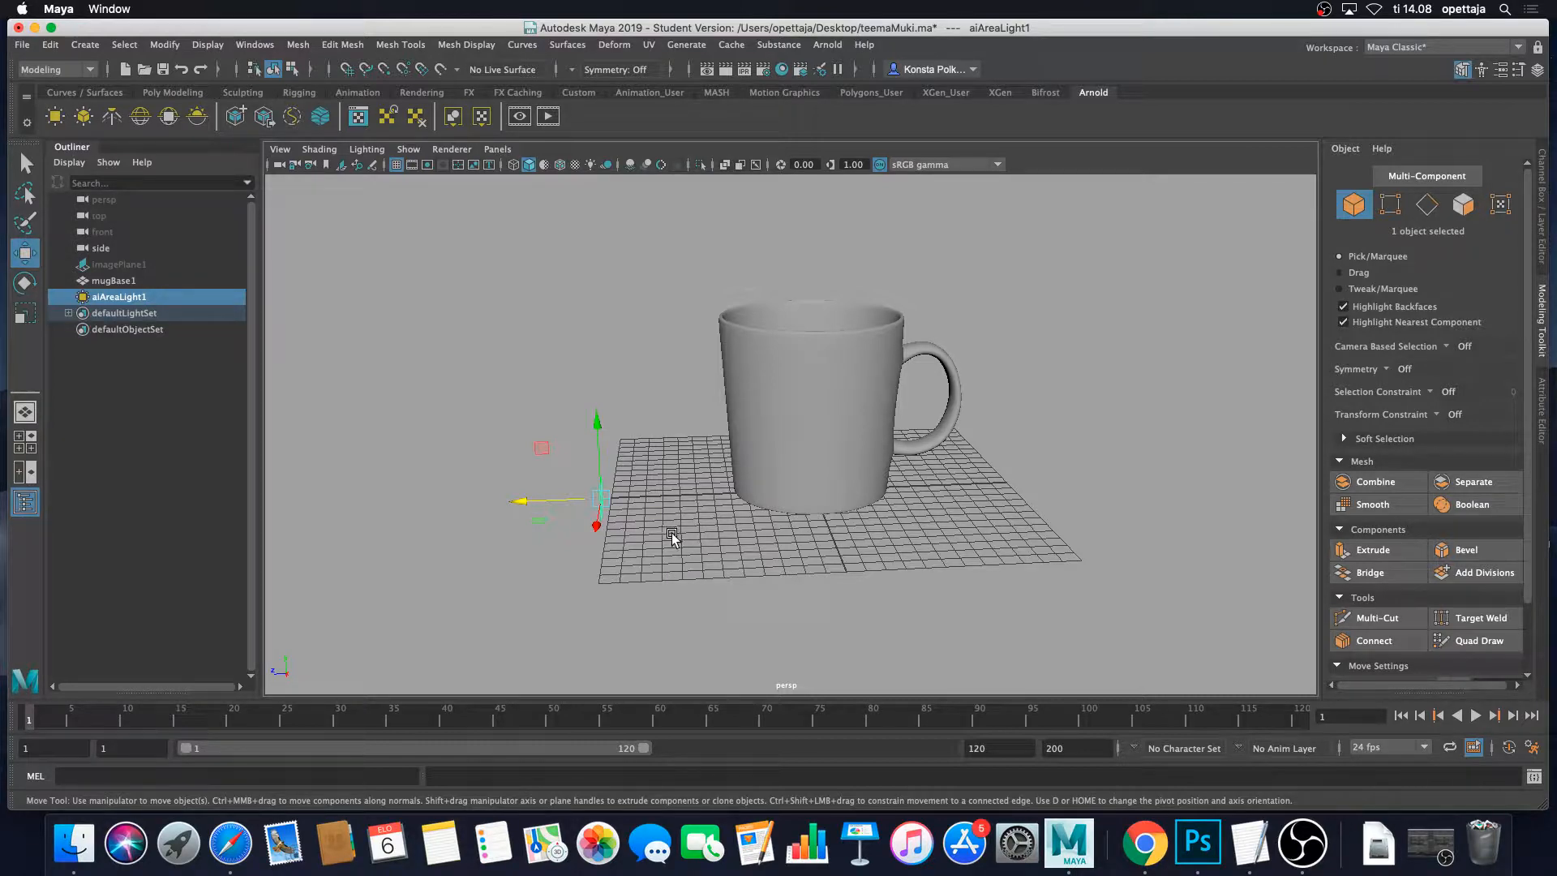
{"action": "key", "text": "r"}
{"action": "left_click_drag", "start_coordinate": [653, 519], "coordinate": [923, 213], "text": "alt"}
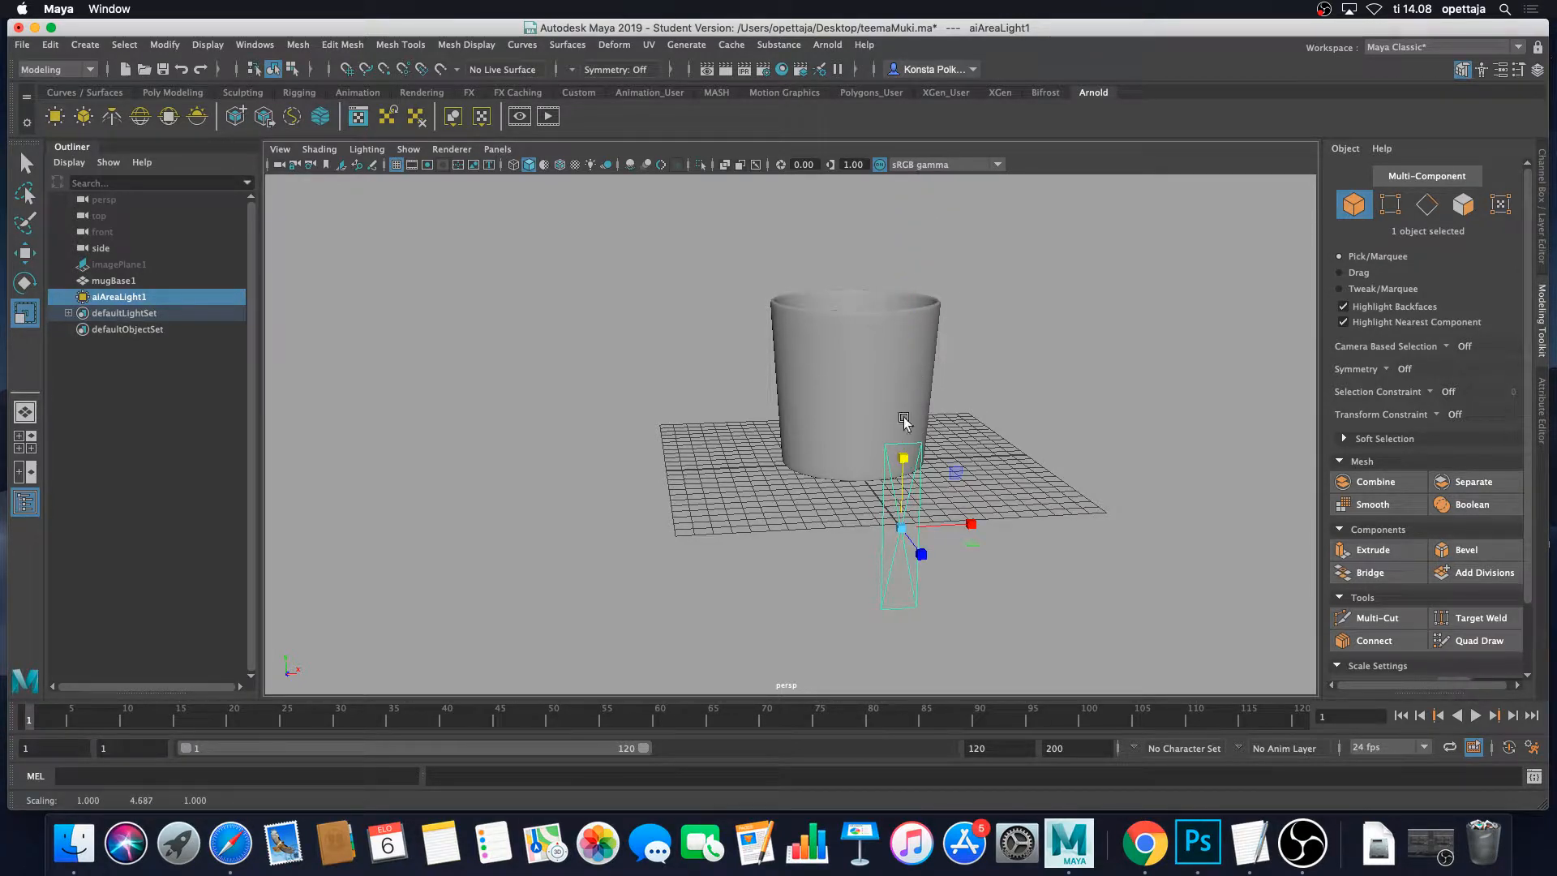
{"action": "mouse_move", "coordinate": [903, 458]}
{"action": "left_mouse_down"}
{"action": "mouse_move", "coordinate": [907, 393]}
{"action": "mouse_move", "coordinate": [917, 438]}
{"action": "left_mouse_up"}
{"action": "left_click_drag", "start_coordinate": [969, 523], "coordinate": [1231, 514]}
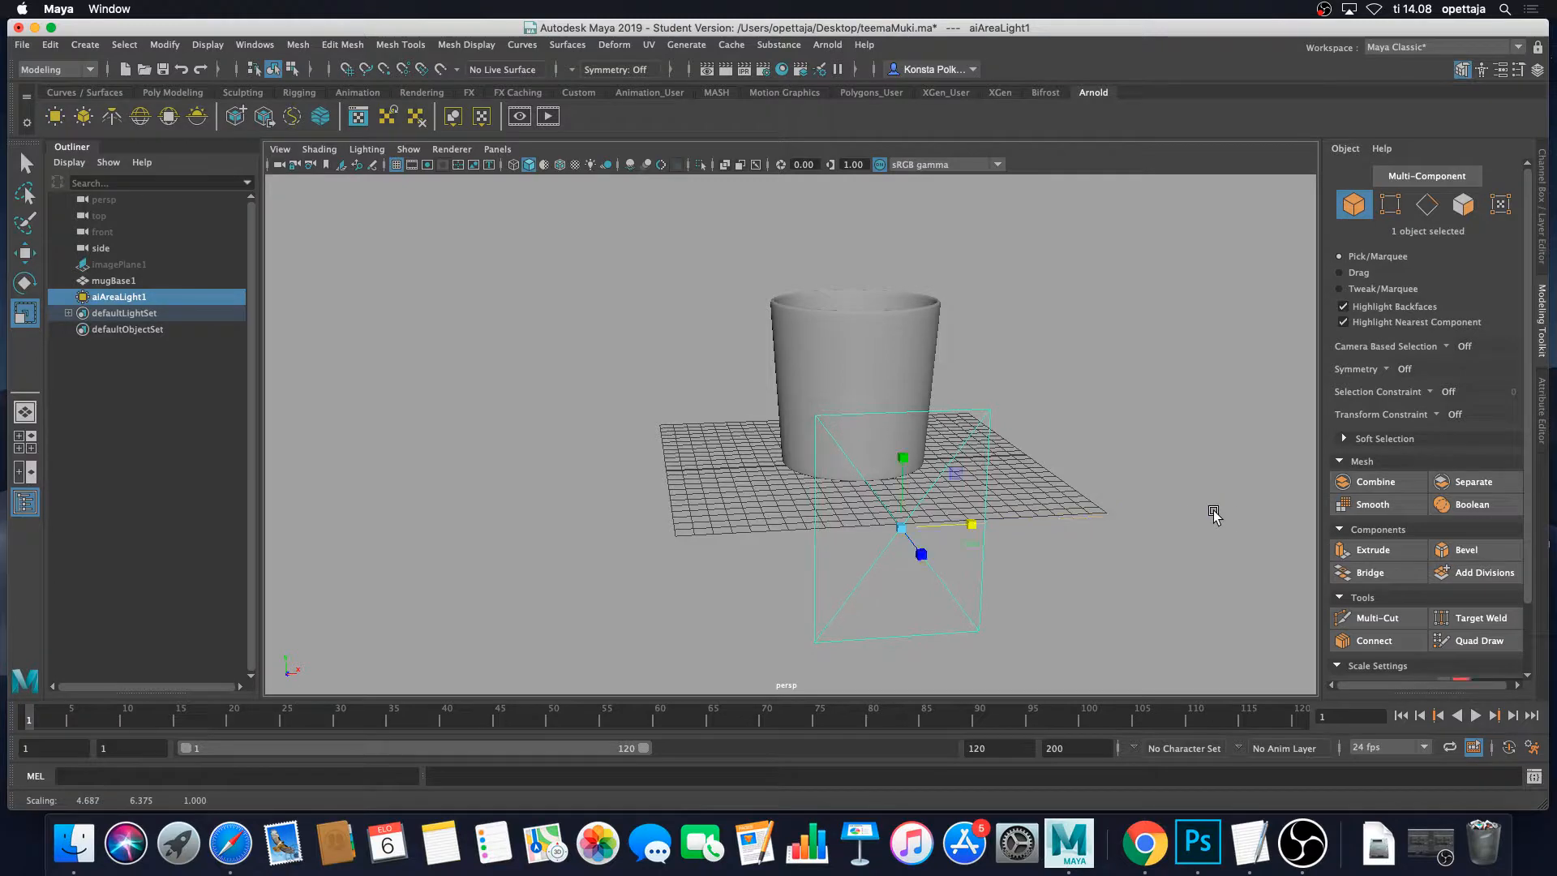
Move the area light farther from the mug to about Z 22.7 and raise it to about Y 10.5.
{"action": "scroll", "coordinate": [1044, 514], "scroll_direction": "down", "scroll_amount": 4}
{"action": "left_click_drag", "start_coordinate": [1042, 513], "coordinate": [799, 463], "text": "alt"}
{"action": "left_click_drag", "start_coordinate": [848, 588], "coordinate": [714, 527], "text": "alt"}
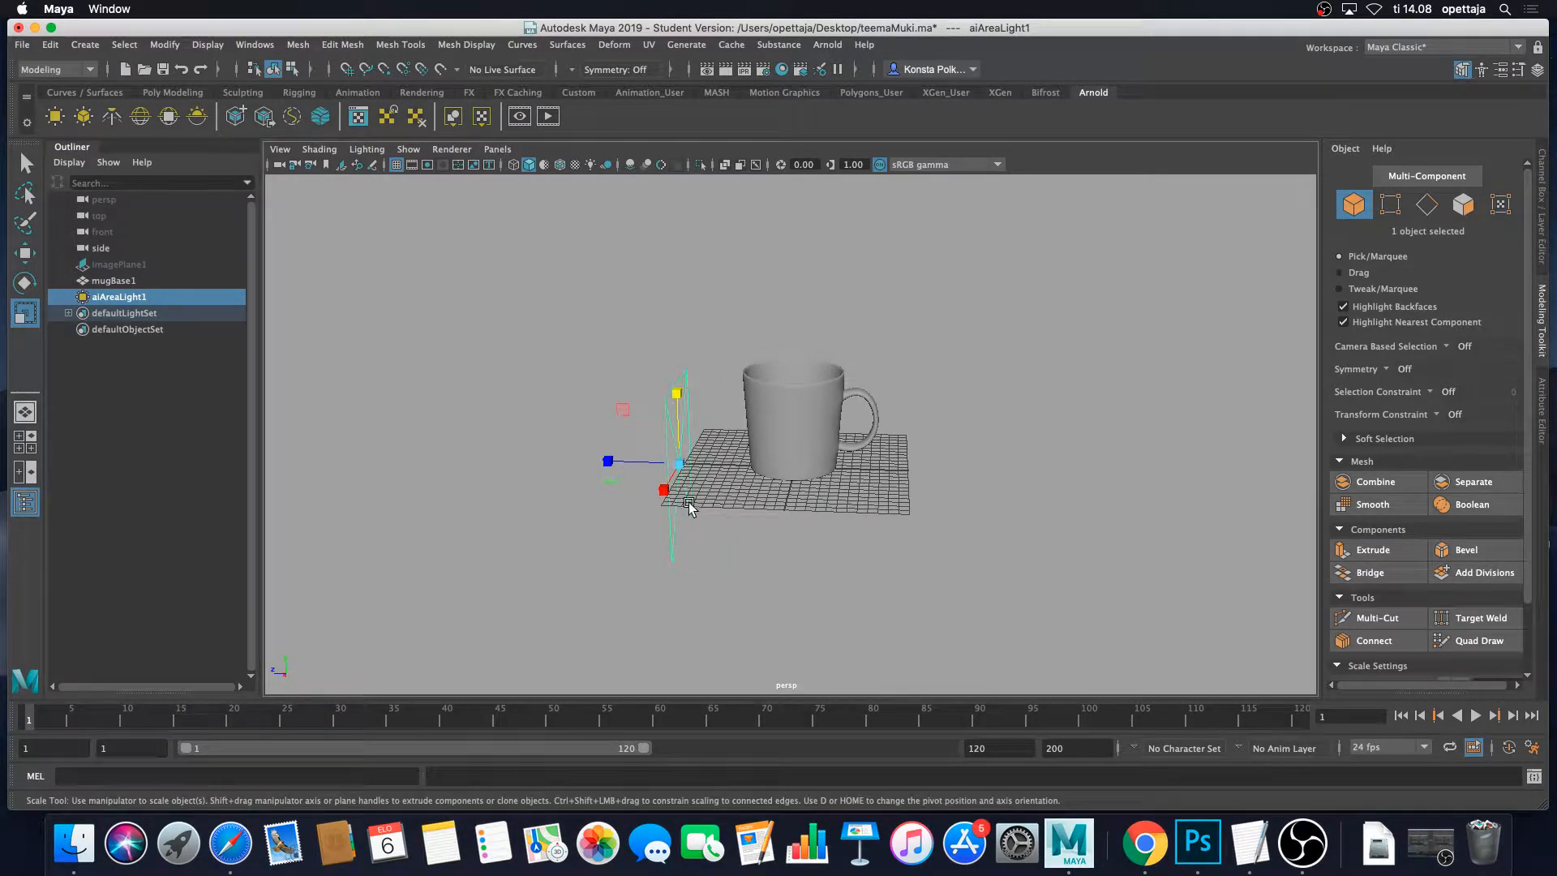
{"action": "key", "text": "w"}
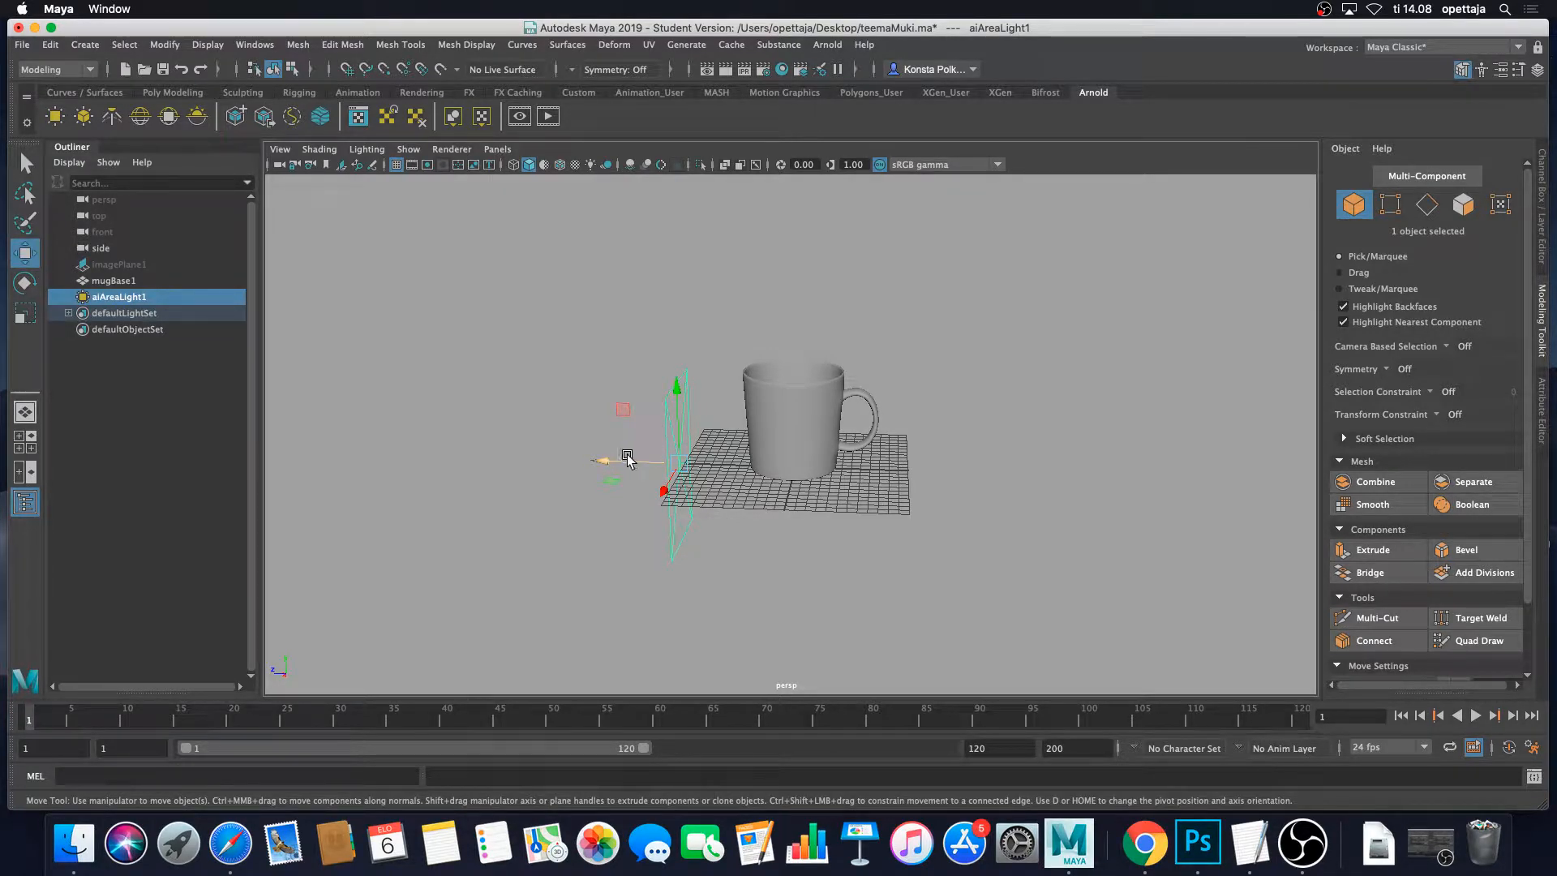
{"action": "left_click_drag", "start_coordinate": [617, 463], "coordinate": [512, 462]}
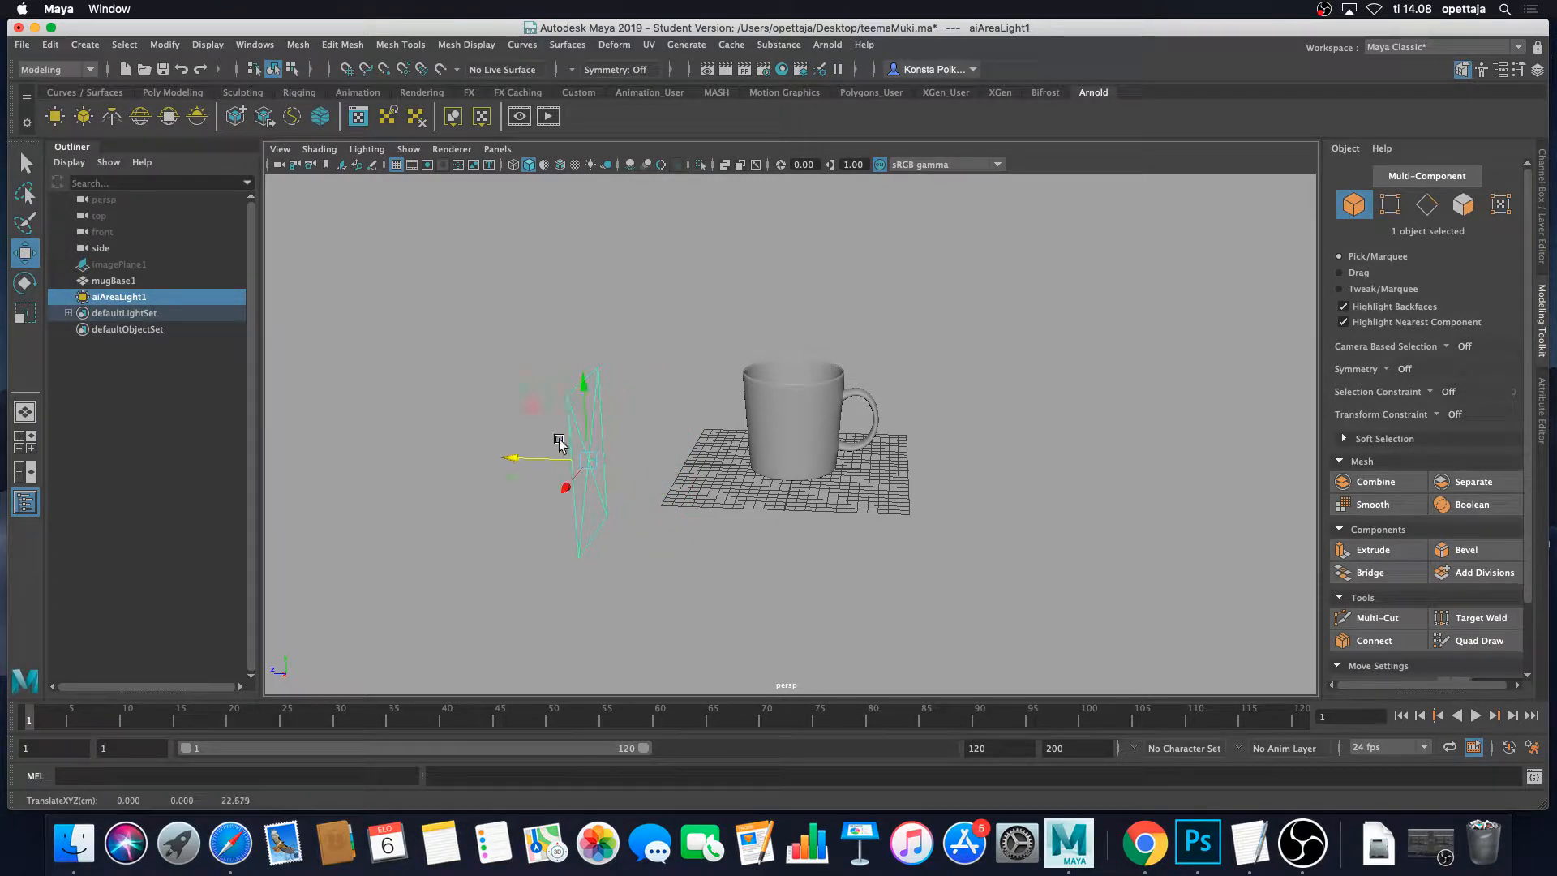
{"action": "left_click_drag", "start_coordinate": [582, 410], "coordinate": [580, 319]}
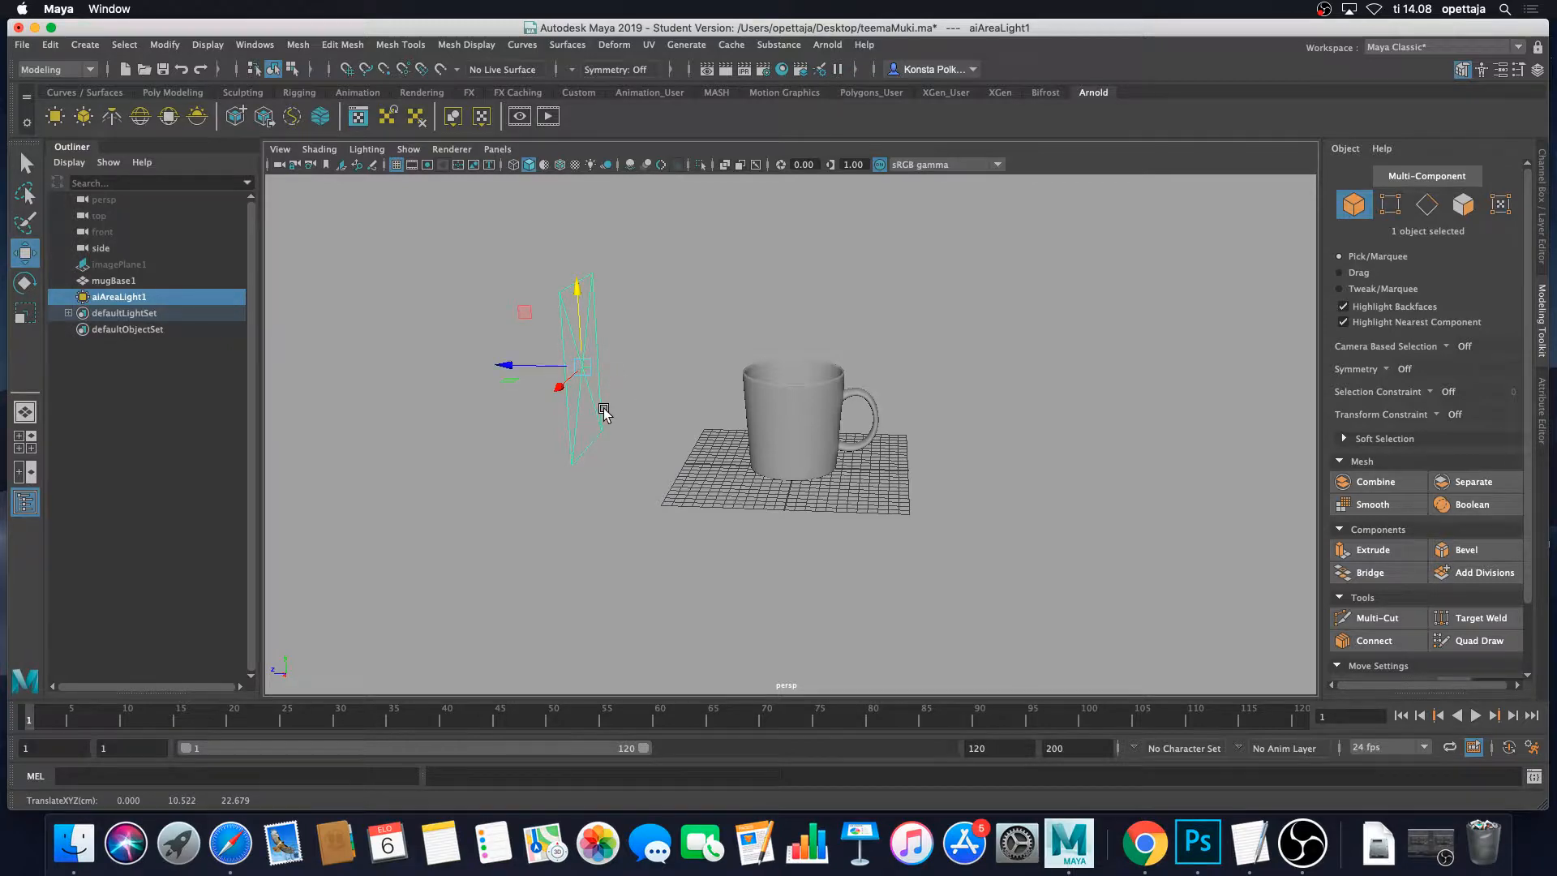
Tilt the area light down toward the mug, rotating it about -3.6 degrees around X.
{"action": "left_click_drag", "start_coordinate": [601, 410], "coordinate": [636, 434], "text": "alt"}
{"action": "key", "text": "r"}
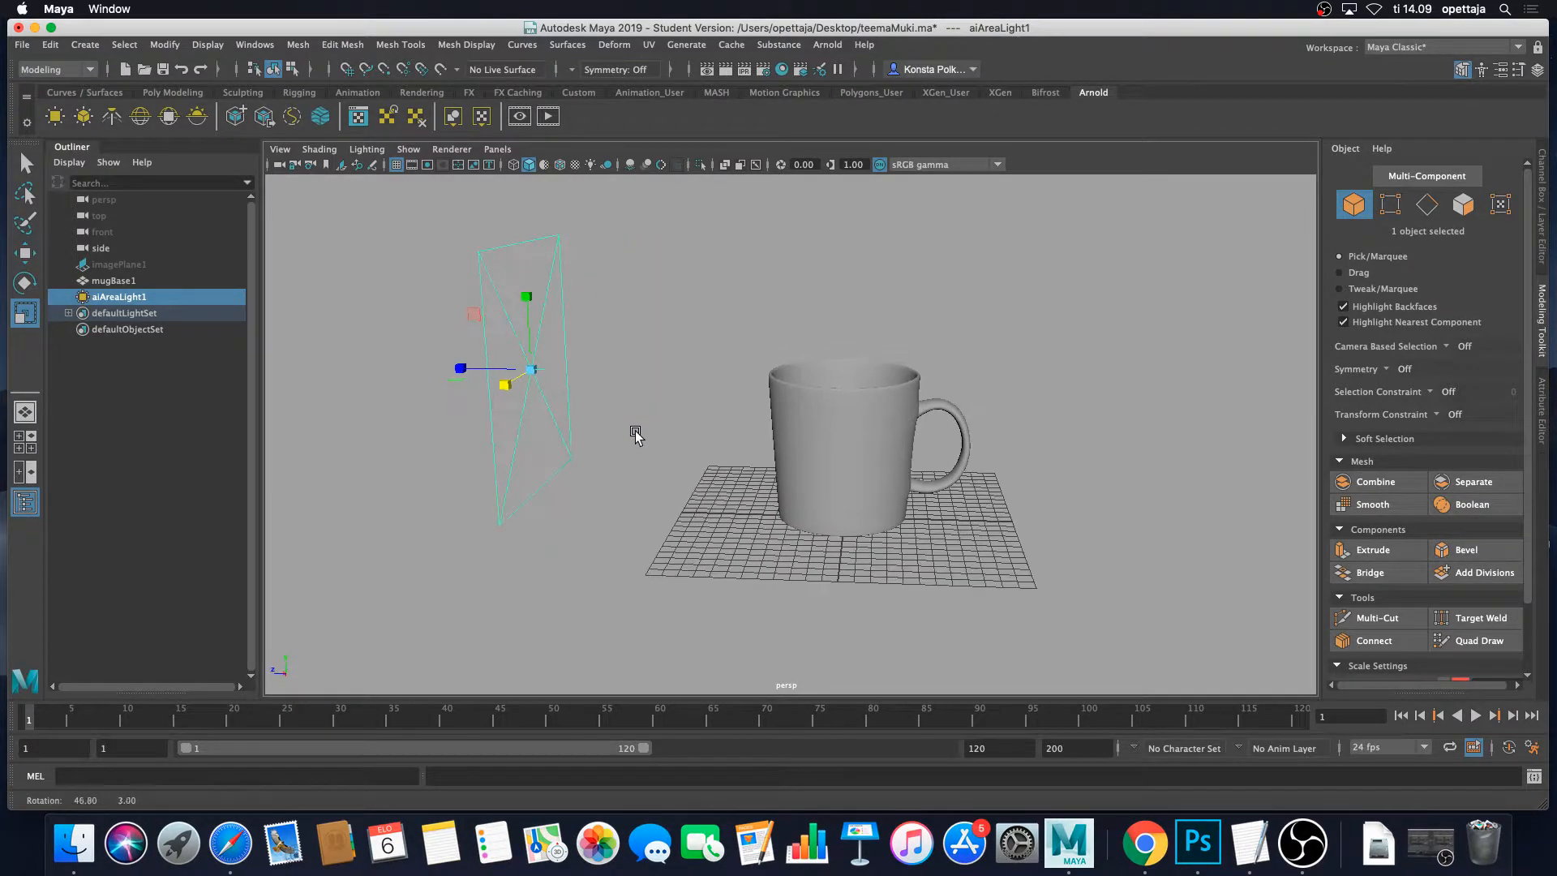
{"action": "key", "text": "e"}
{"action": "left_click_drag", "start_coordinate": [588, 332], "coordinate": [640, 393]}
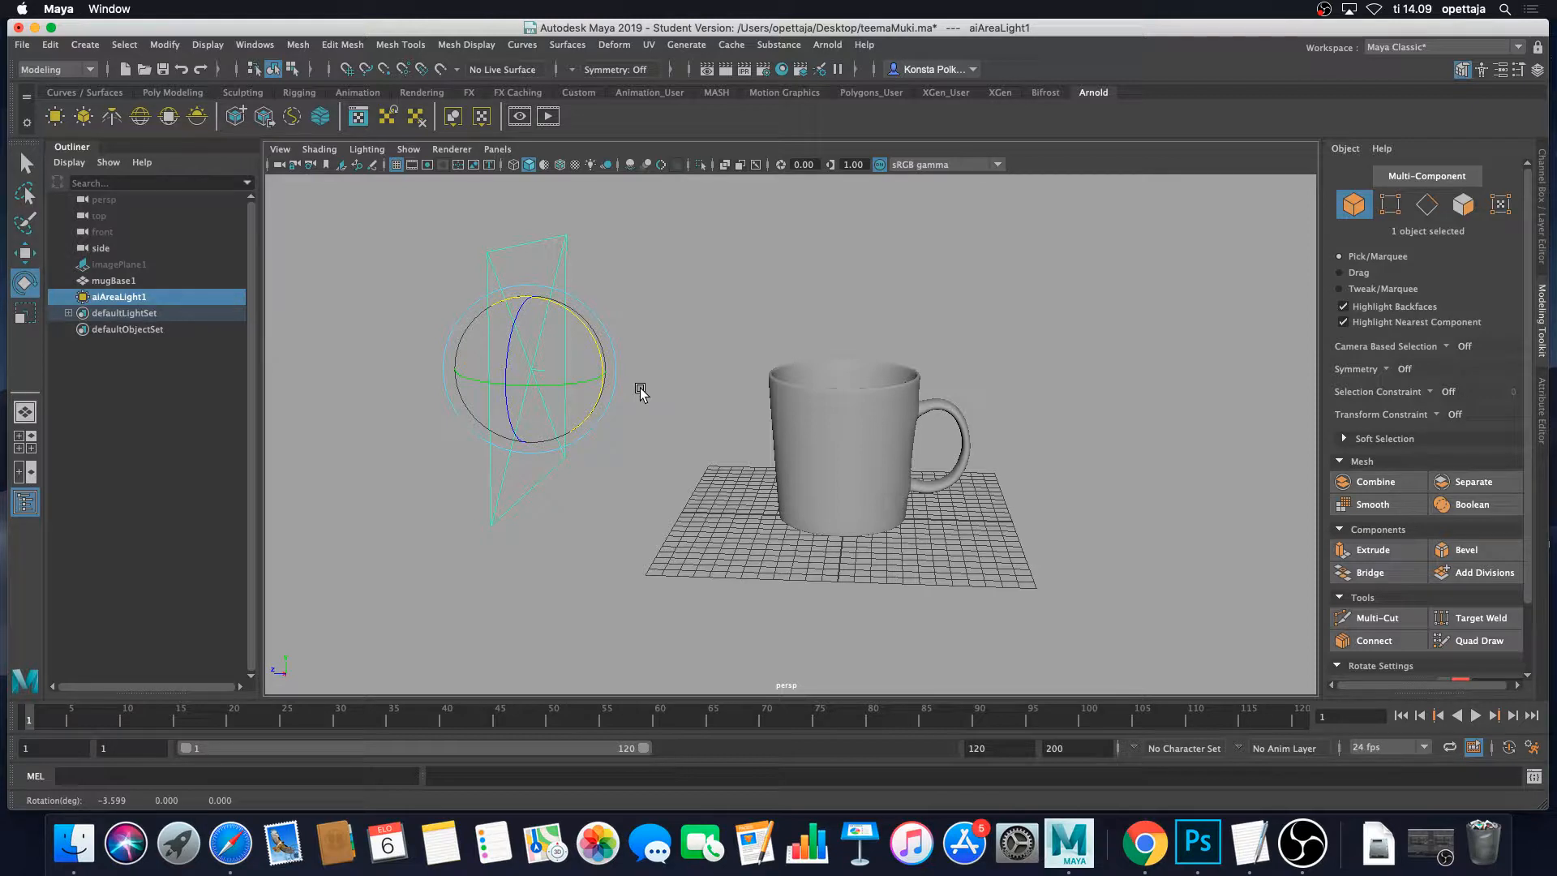
Duplicate the area light and move the copy past the mug's handle to the opposite side, at about Z -19.6.
{"action": "key", "text": "super+d"}
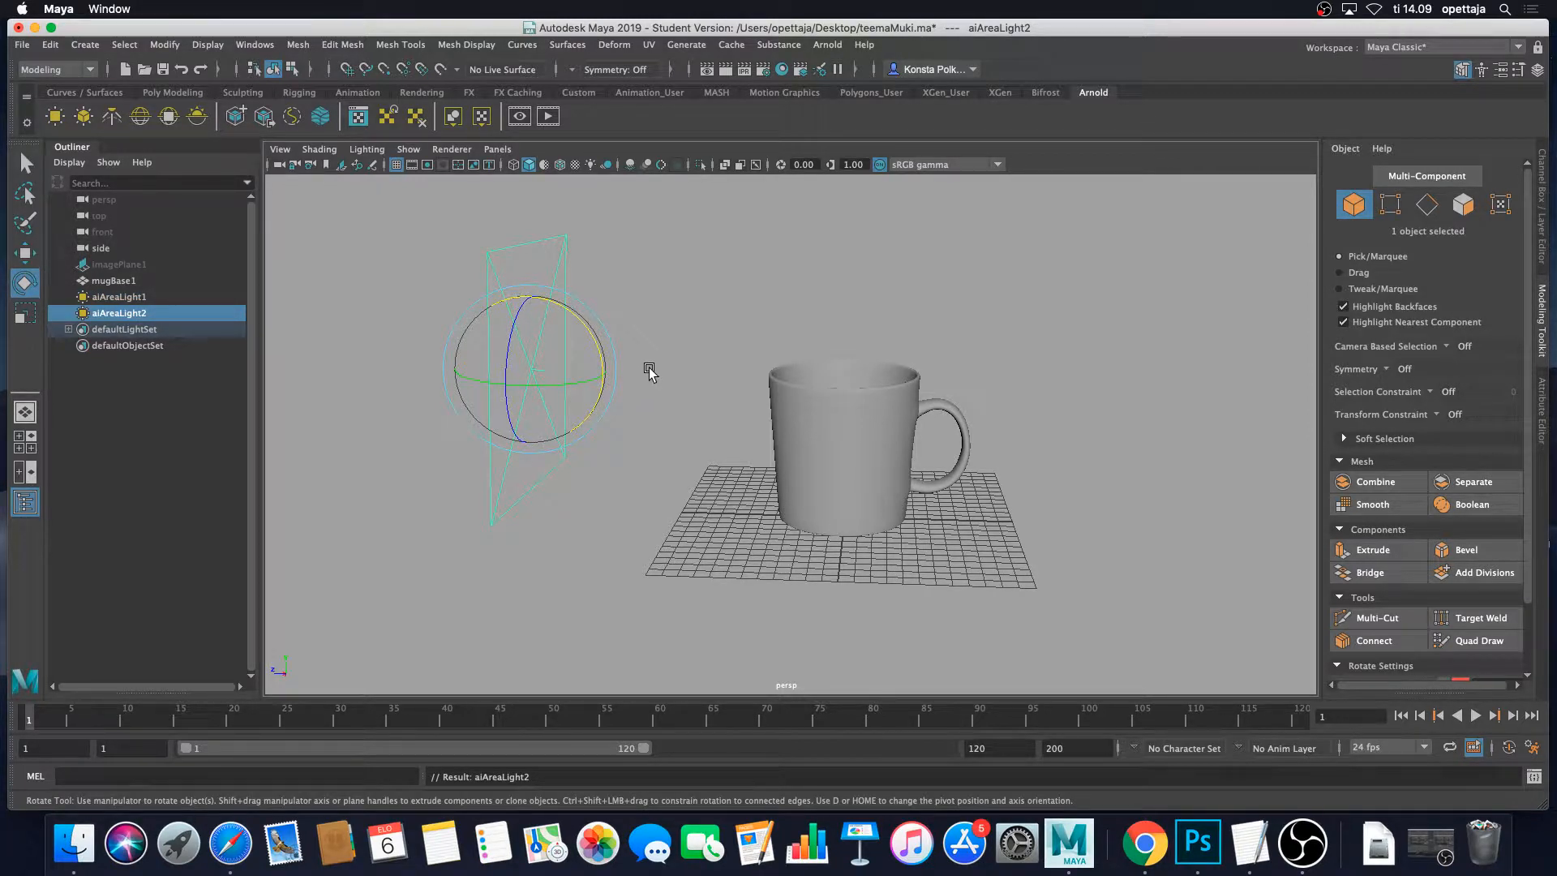
{"action": "key", "text": "ctrl+z"}
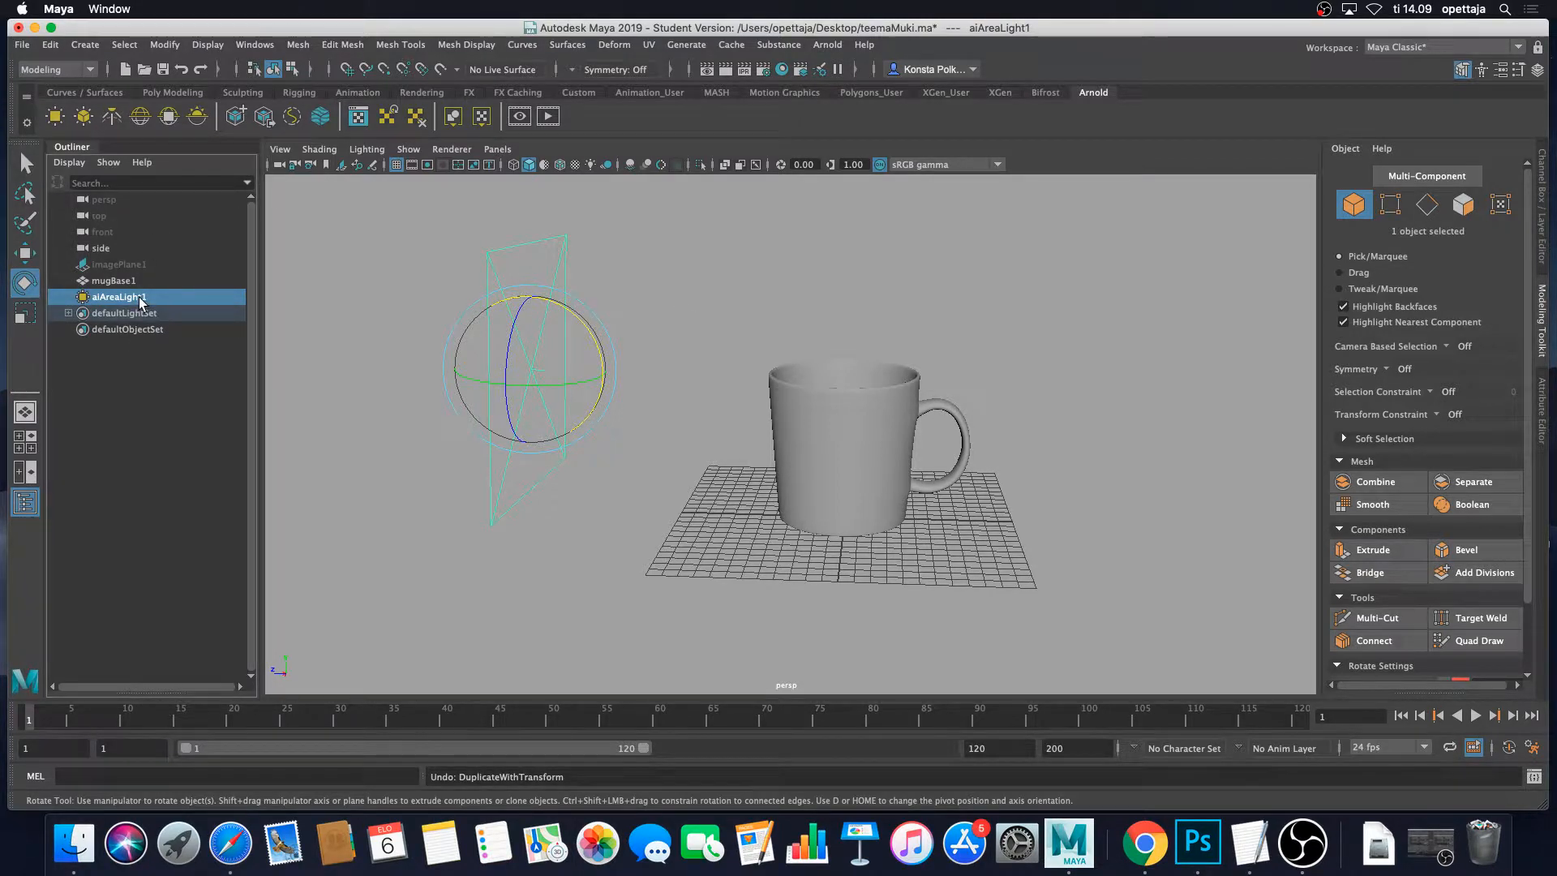
{"action": "key", "text": "ctrl+d"}
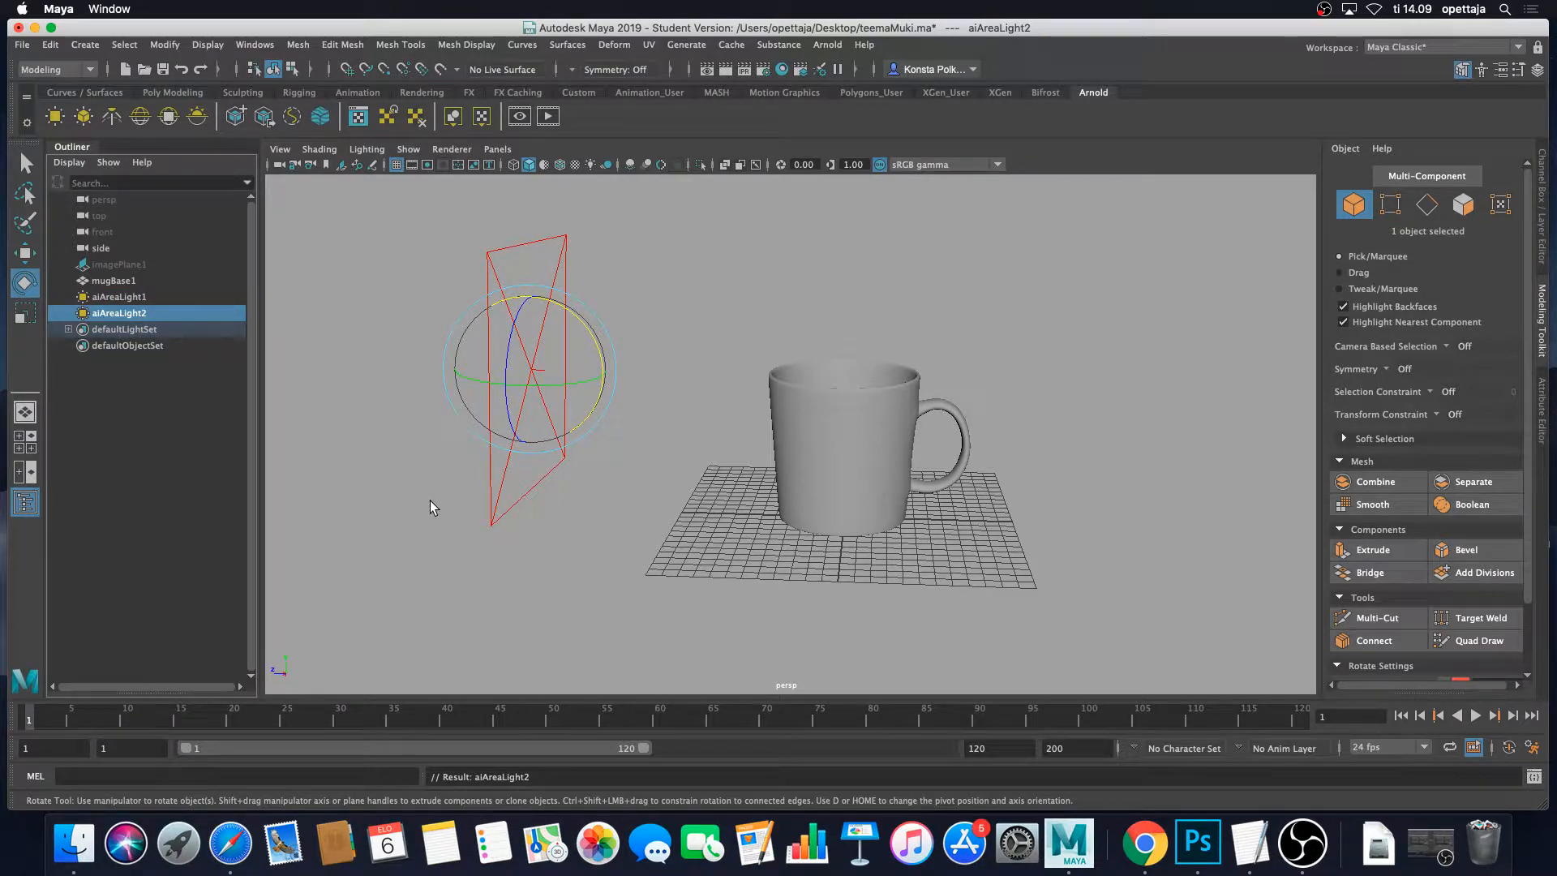
{"action": "key", "text": "w"}
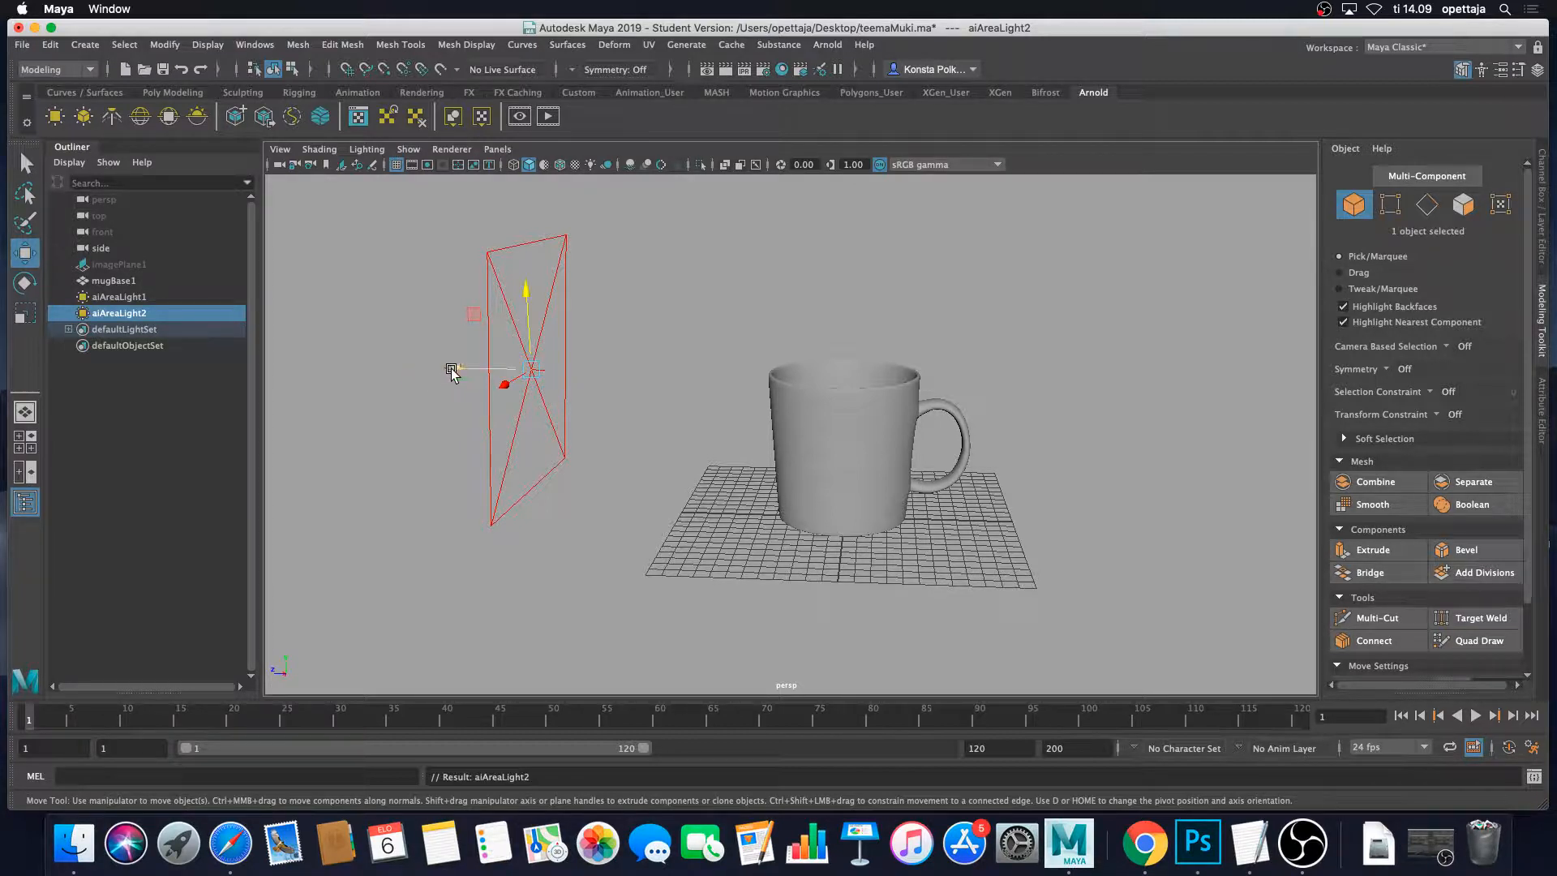
{"action": "left_click_drag", "start_coordinate": [451, 372], "coordinate": [1027, 397]}
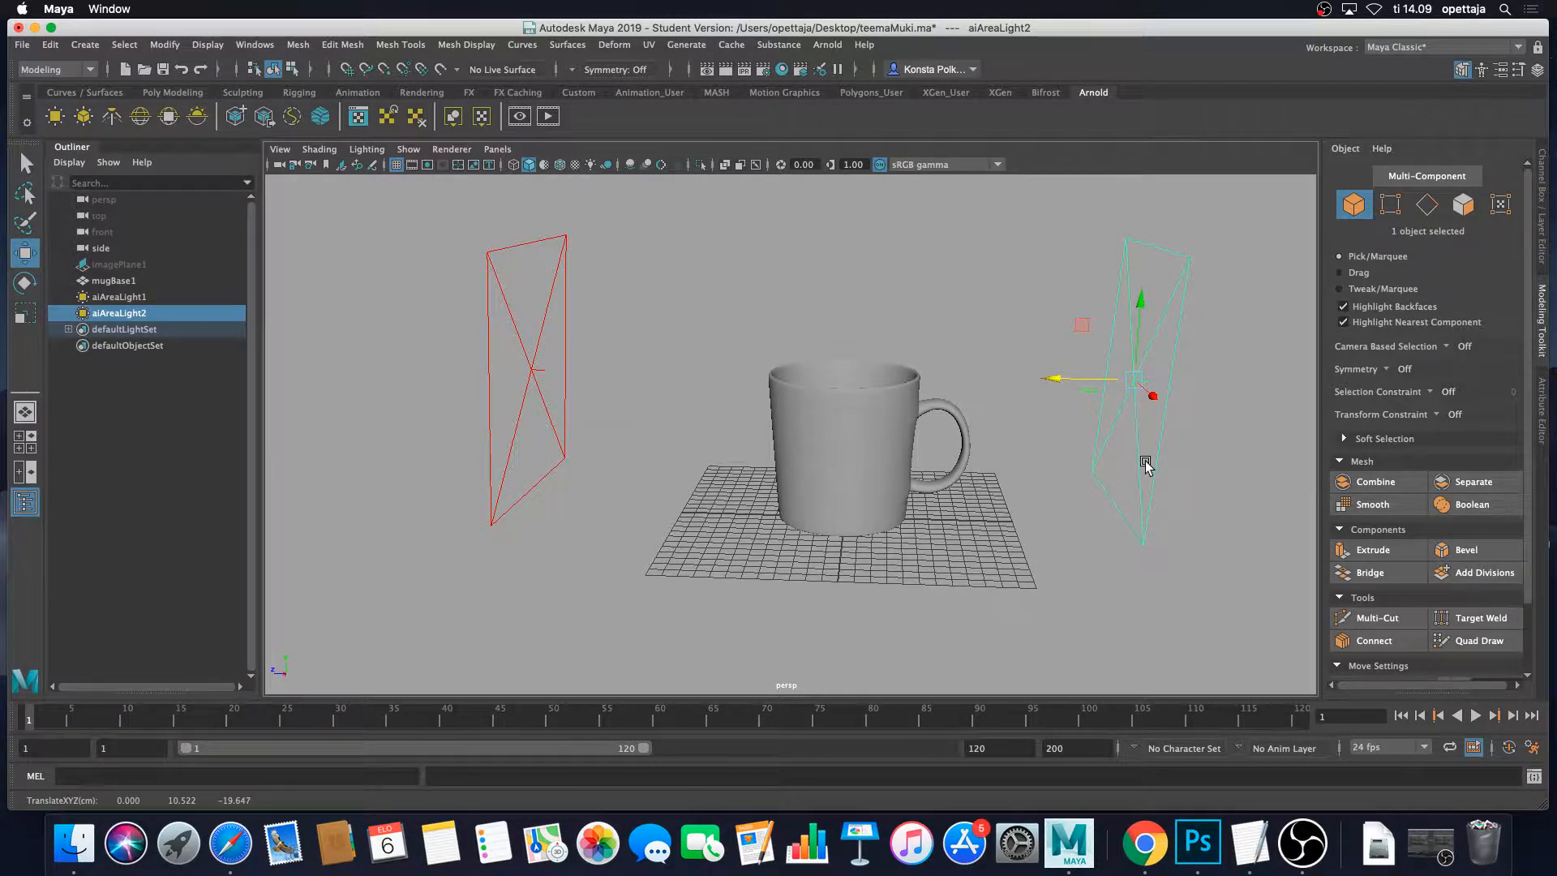
Turn the duplicated area light around its vertical axis so that it faces the mug.
{"action": "middle_click_drag", "start_coordinate": [1142, 461], "coordinate": [1103, 469], "text": "alt"}
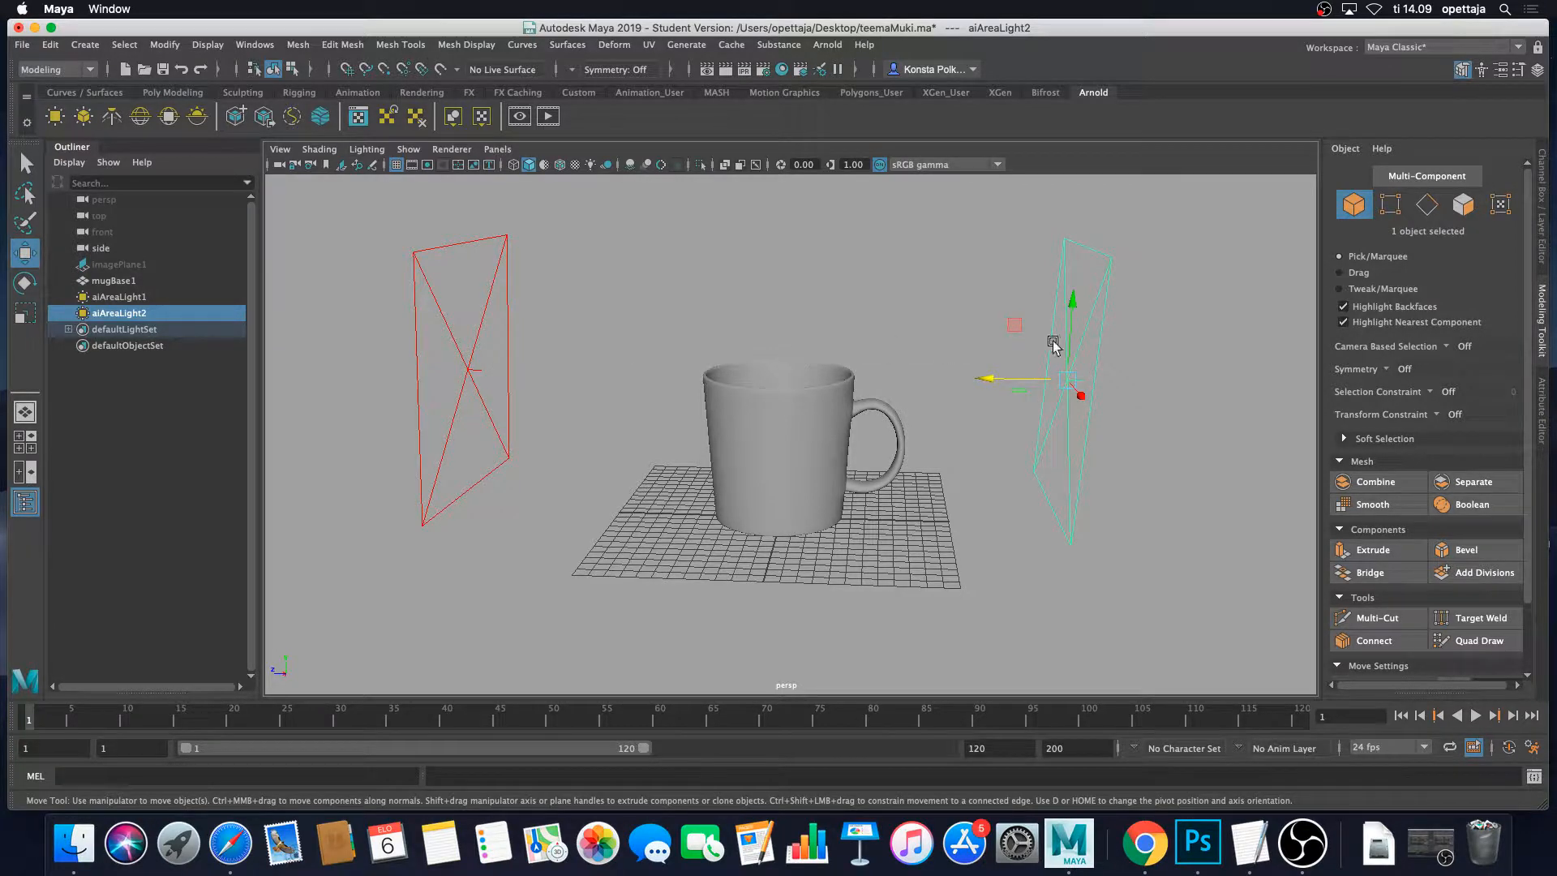
{"action": "left_click_drag", "start_coordinate": [1012, 448], "coordinate": [819, 409], "text": "alt"}
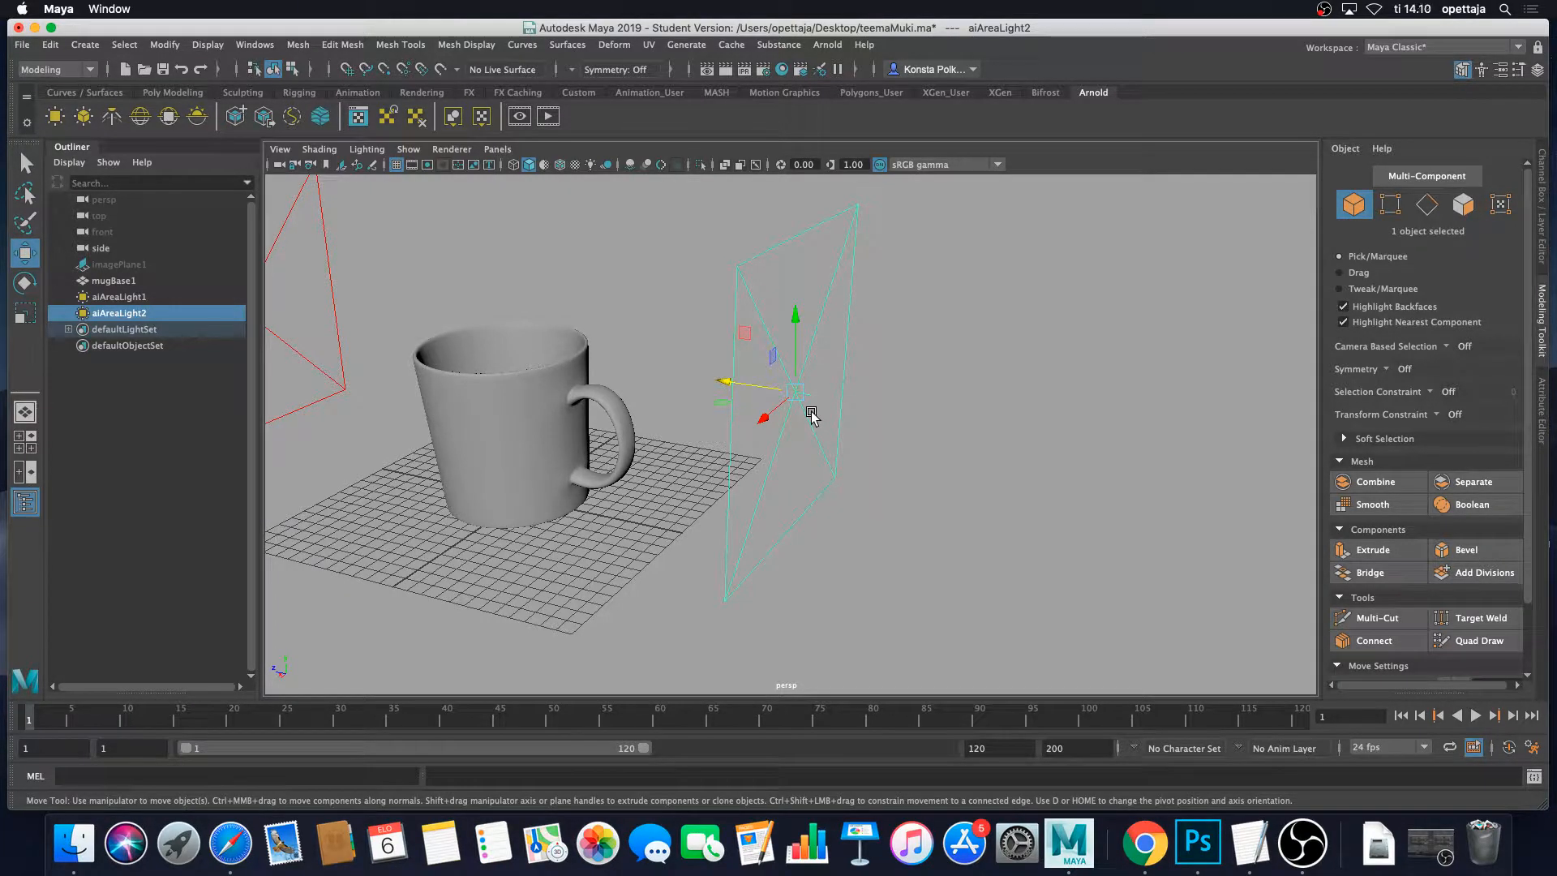
{"action": "scroll", "coordinate": [812, 412], "scroll_direction": "down", "scroll_amount": 2}
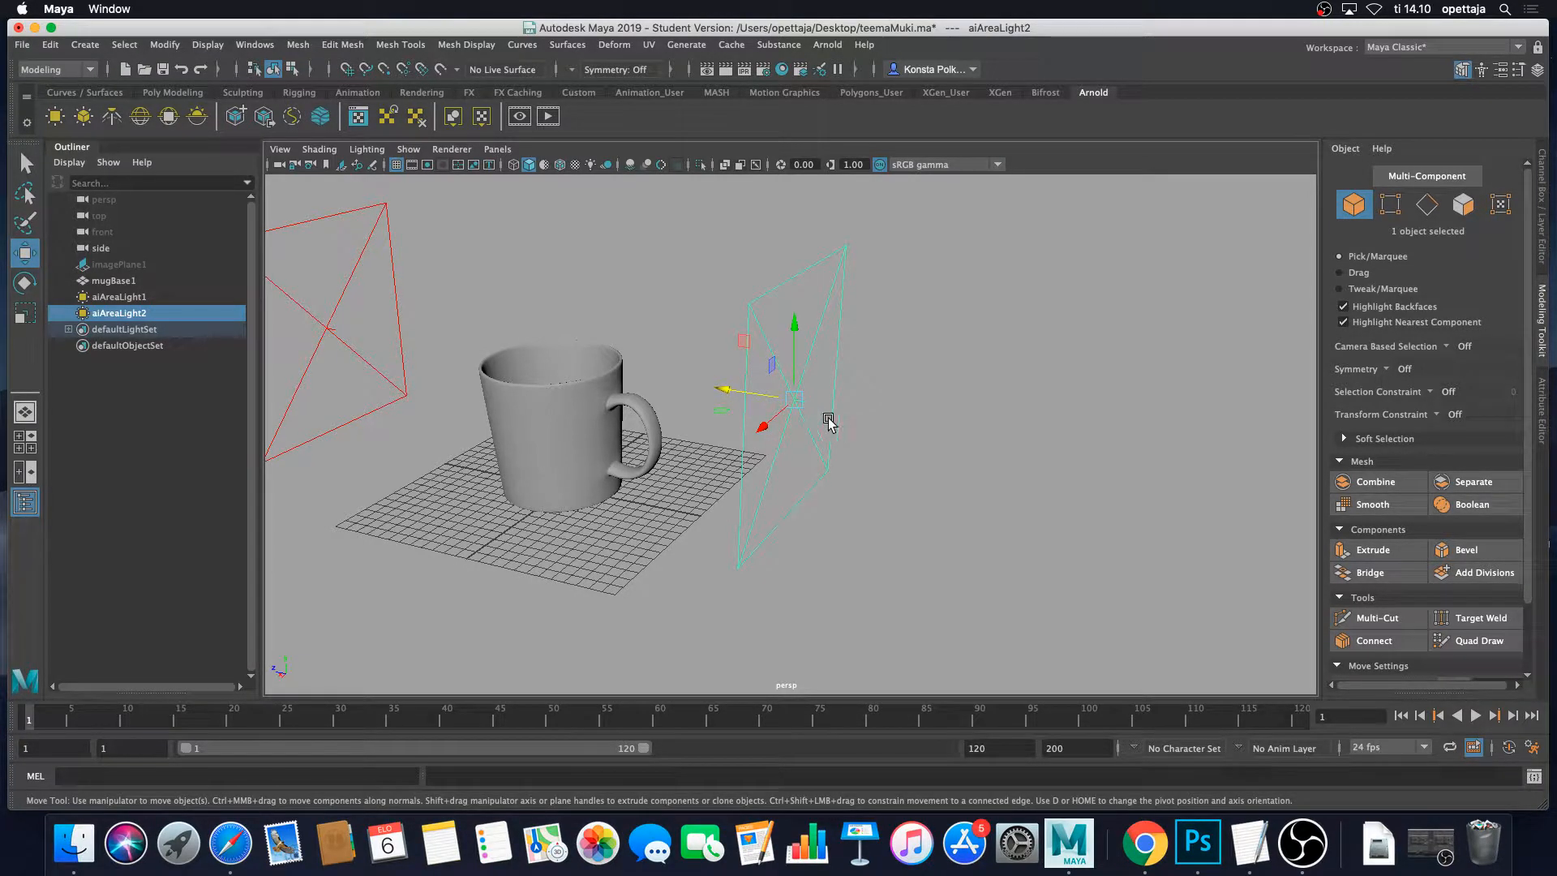
{"action": "key", "text": "e"}
{"action": "left_click_drag", "start_coordinate": [847, 424], "coordinate": [771, 445]}
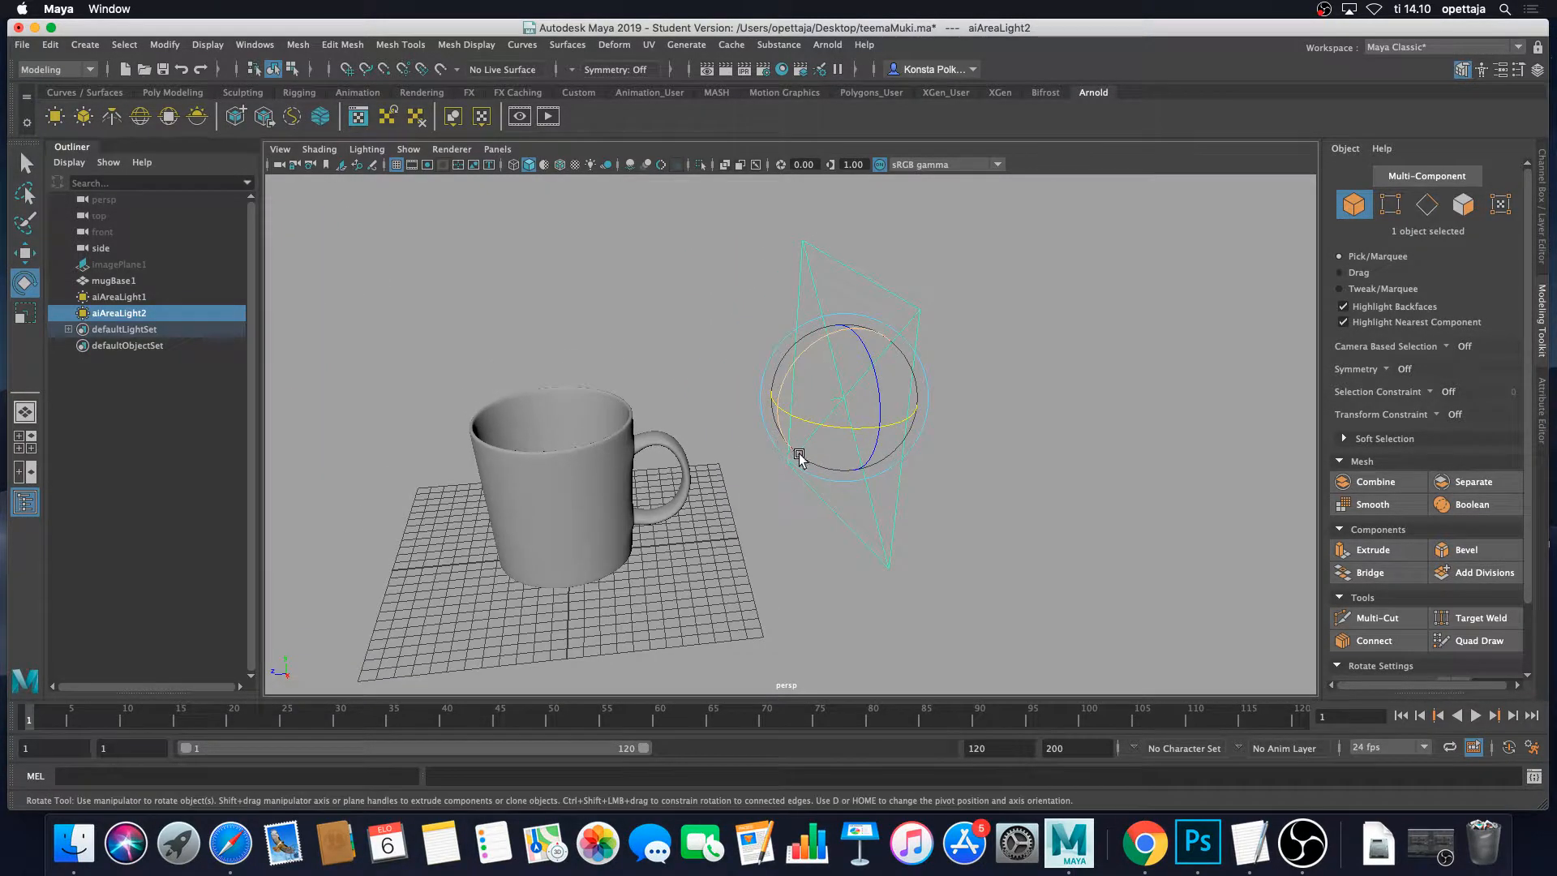
Fine-tune the duplicated light's tilt and heading toward the mug, to a rotation of about -181.3, -5.5, 178.9 degrees.
{"action": "middle_click_drag", "start_coordinate": [792, 459], "coordinate": [758, 470], "text": "alt"}
{"action": "right_click_drag", "start_coordinate": [758, 470], "coordinate": [834, 466], "text": "alt"}
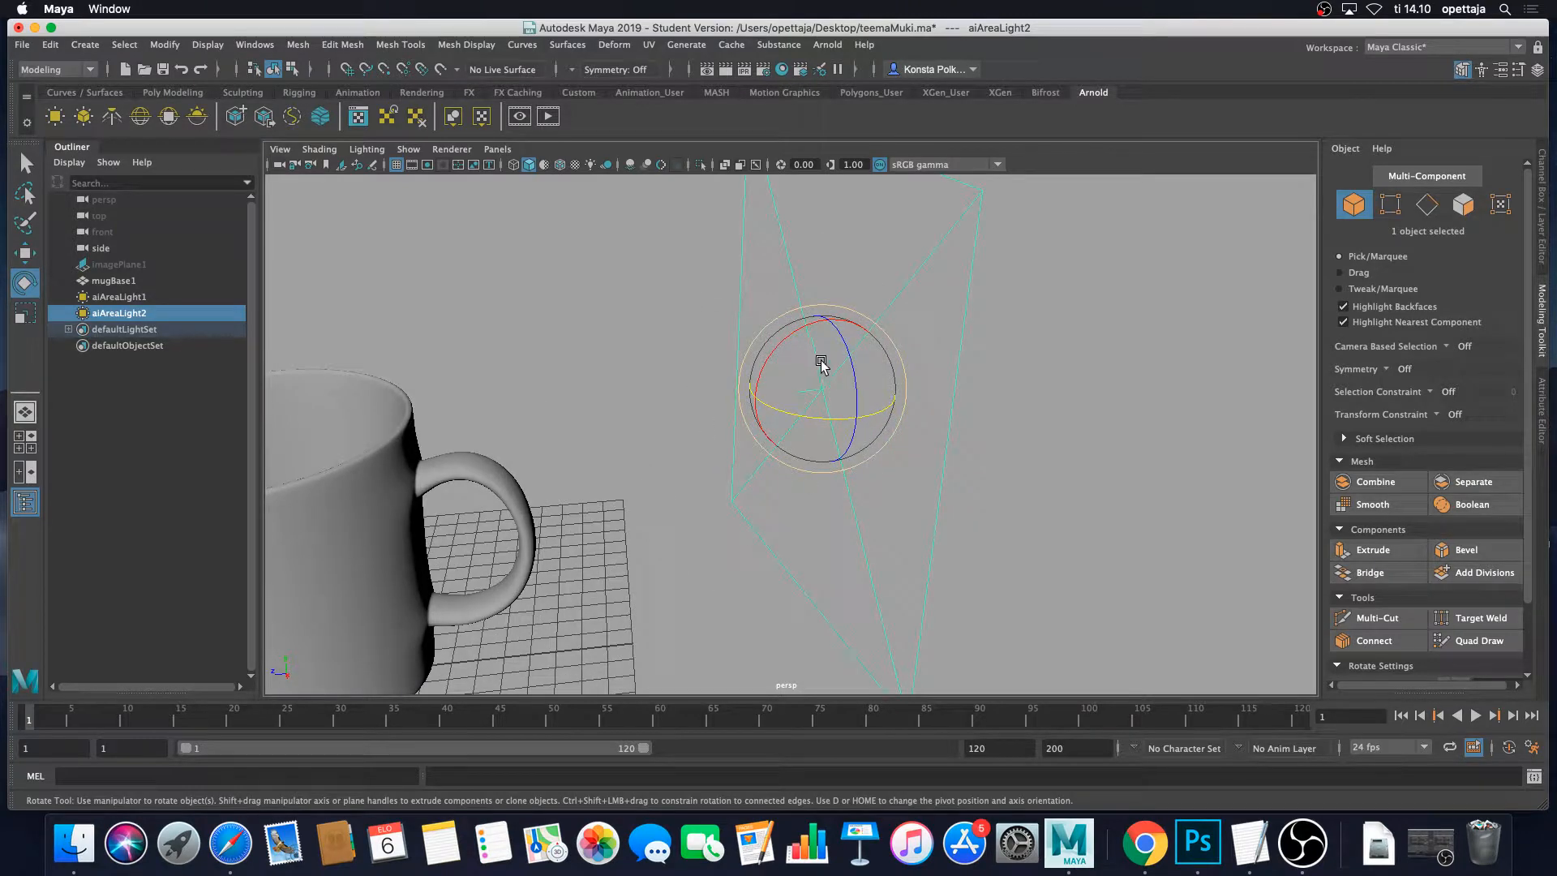
{"action": "left_click_drag", "start_coordinate": [820, 361], "coordinate": [786, 373], "text": "alt"}
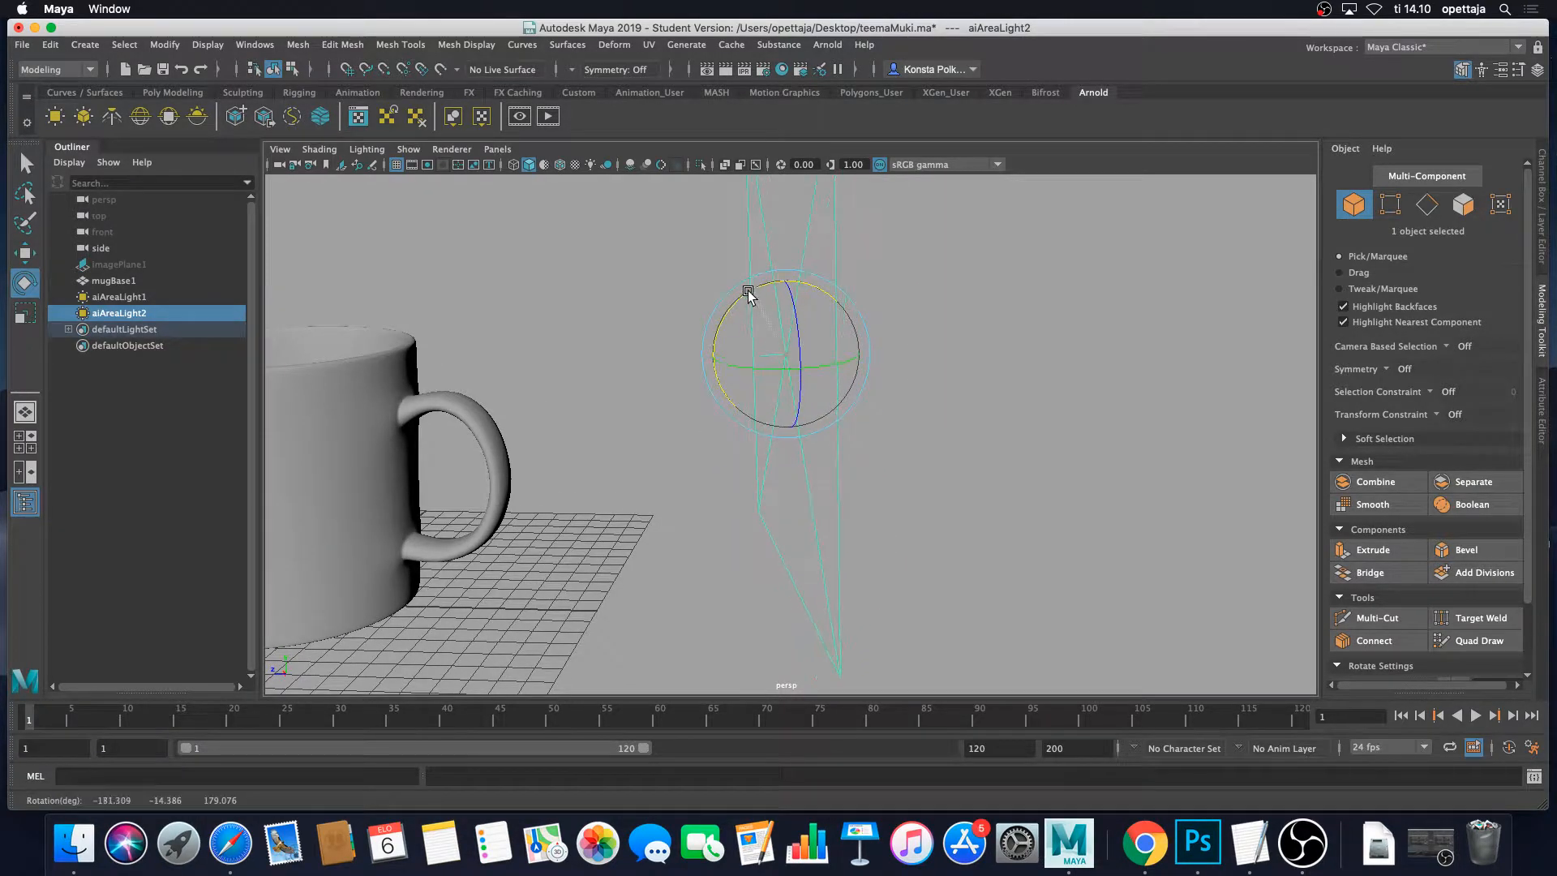
{"action": "left_click_drag", "start_coordinate": [747, 296], "coordinate": [676, 412], "text": "alt"}
{"action": "middle_click_drag", "start_coordinate": [676, 412], "coordinate": [770, 393], "text": "alt"}
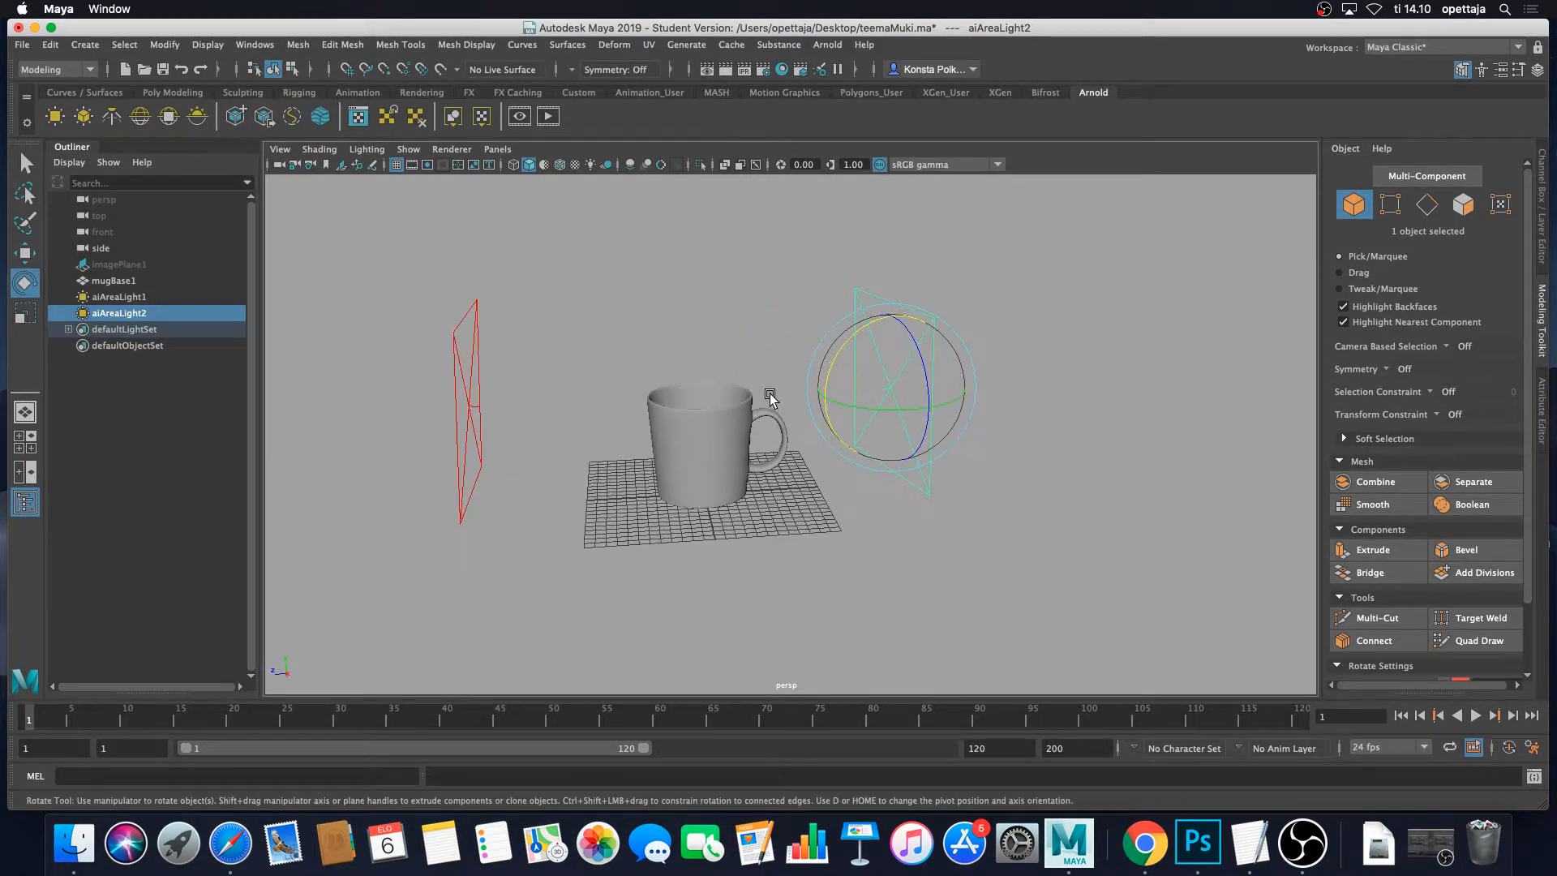
{"action": "left_click_drag", "start_coordinate": [900, 409], "coordinate": [896, 415]}
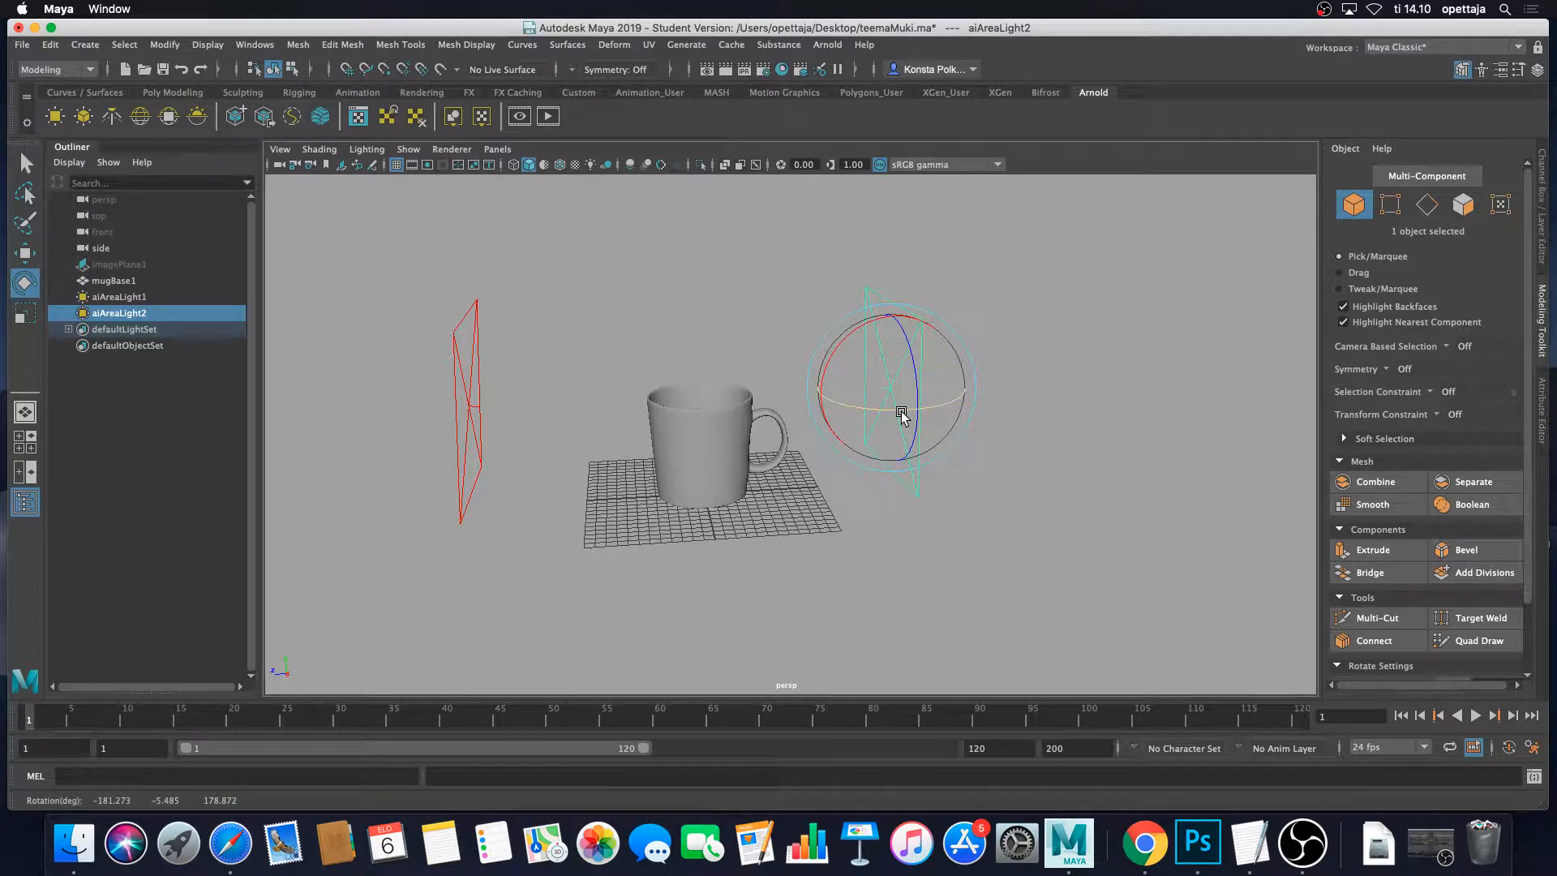
Raise the handle-side area light and tilt it down further toward the mug.
{"action": "scroll", "coordinate": [858, 455], "scroll_direction": "up", "scroll_amount": 5}
{"action": "left_click", "coordinate": [1150, 423]}
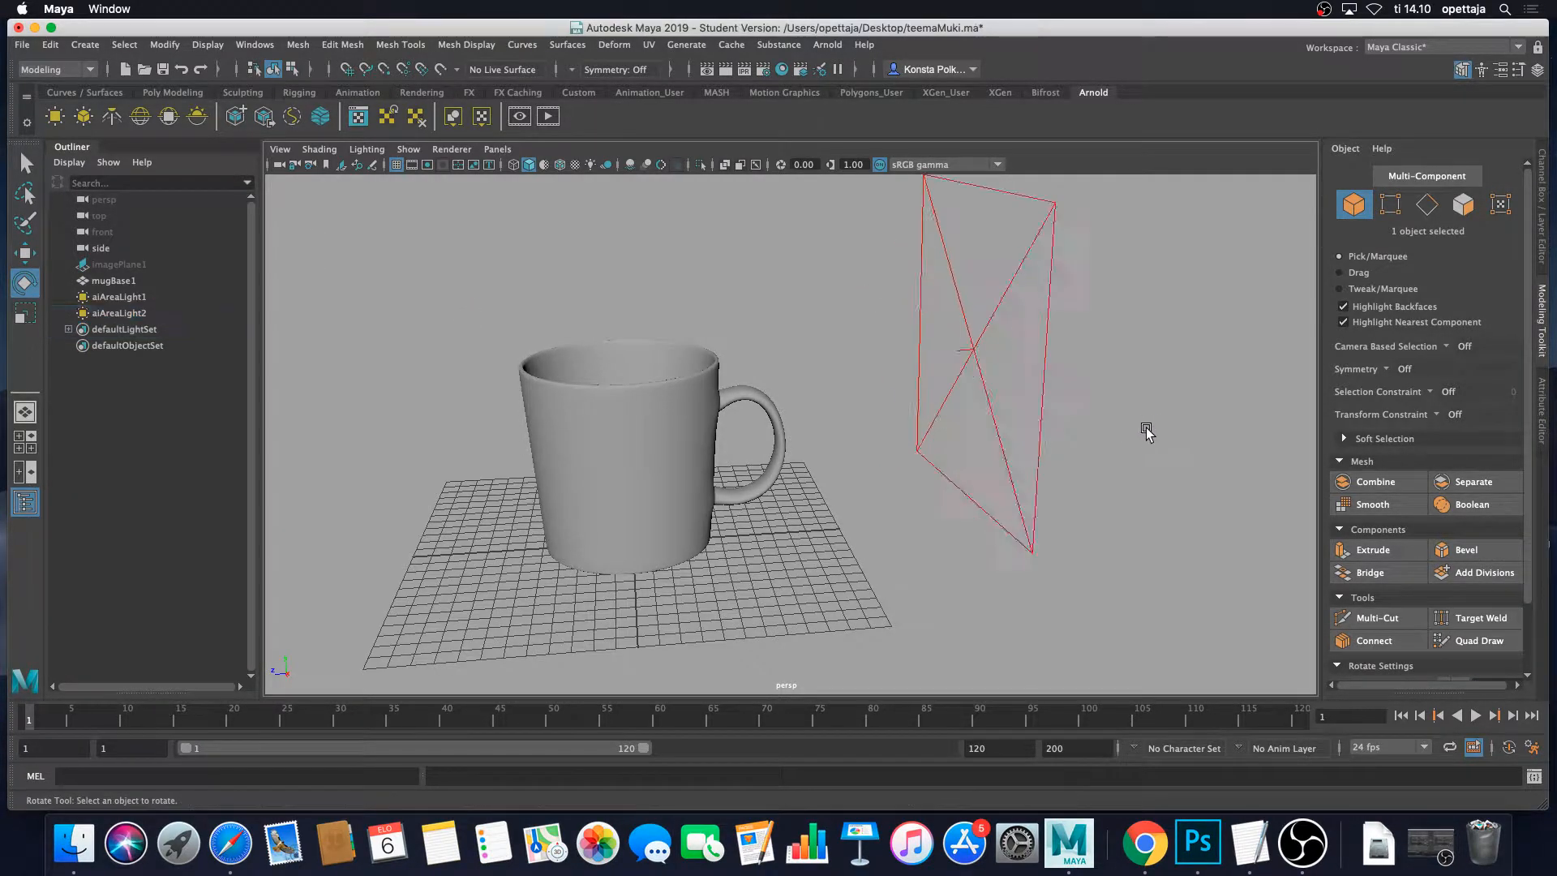
{"action": "scroll", "coordinate": [1145, 427], "scroll_direction": "down", "scroll_amount": 3}
{"action": "mouse_move", "coordinate": [1146, 428]}
{"action": "left_mouse_down", "text": "alt"}
{"action": "mouse_move", "coordinate": [1160, 427]}
{"action": "mouse_move", "coordinate": [1128, 433]}
{"action": "mouse_move", "coordinate": [1146, 448]}
{"action": "left_mouse_up", "text": "alt"}
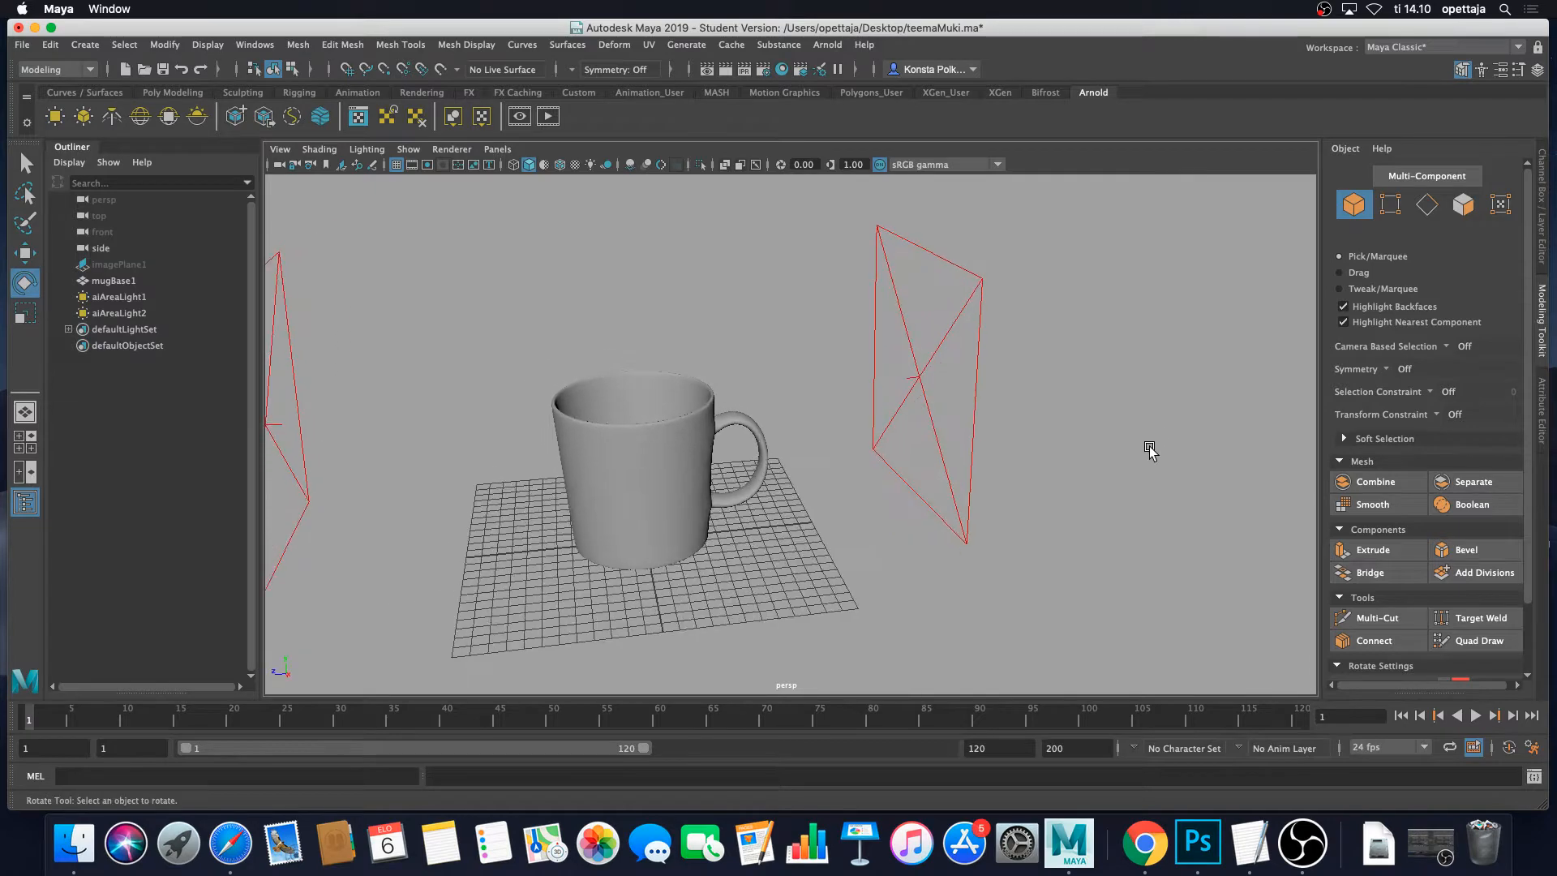
{"action": "left_click", "coordinate": [899, 375]}
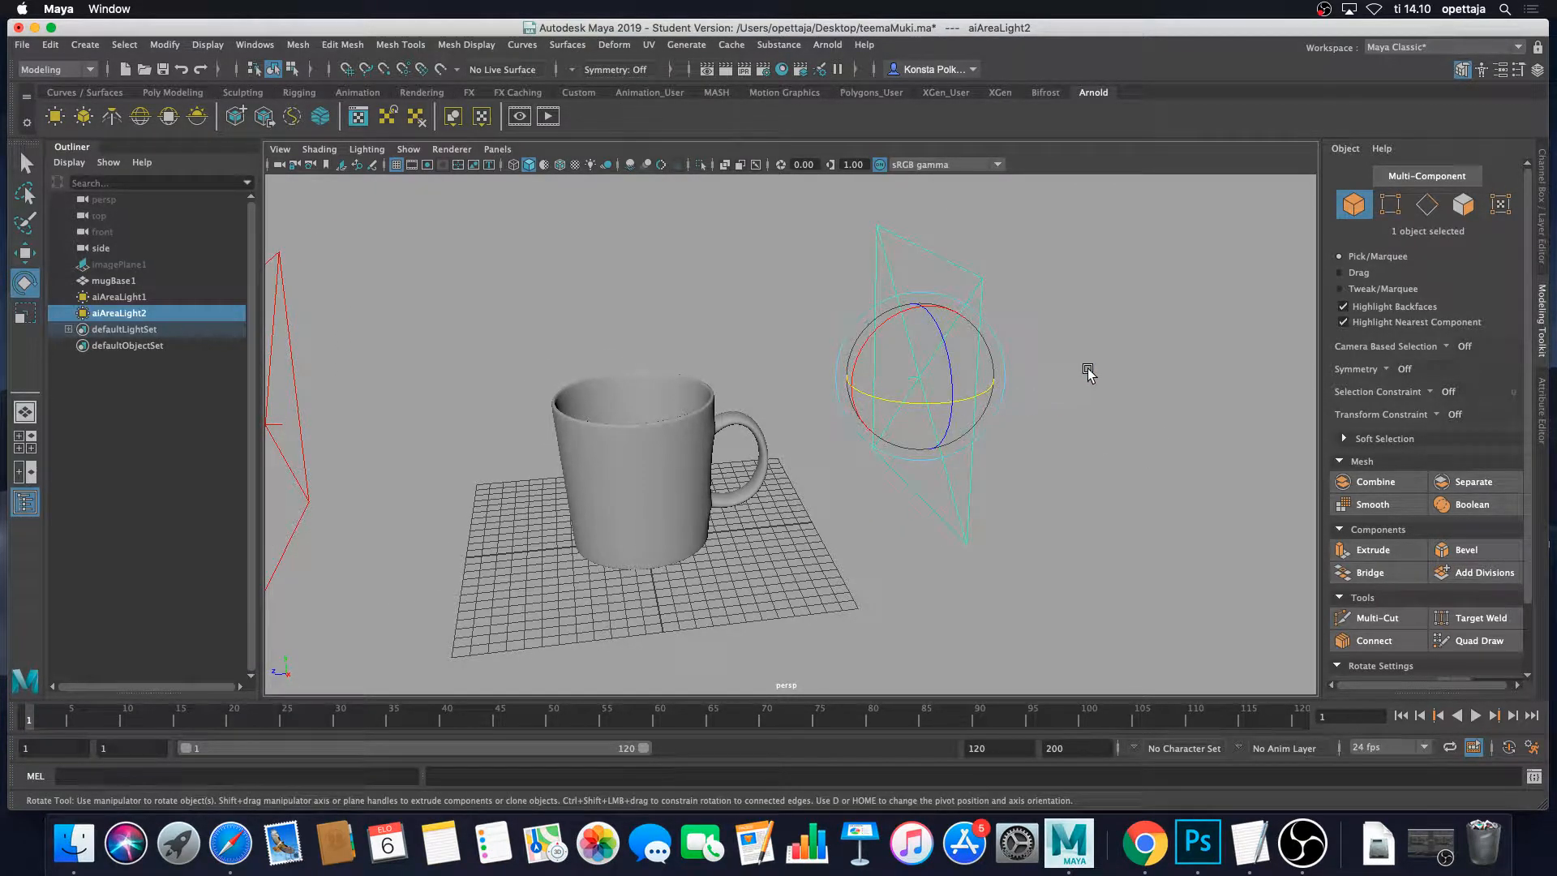
{"action": "left_click_drag", "start_coordinate": [1087, 368], "coordinate": [922, 421], "text": "alt"}
{"action": "key", "text": "w"}
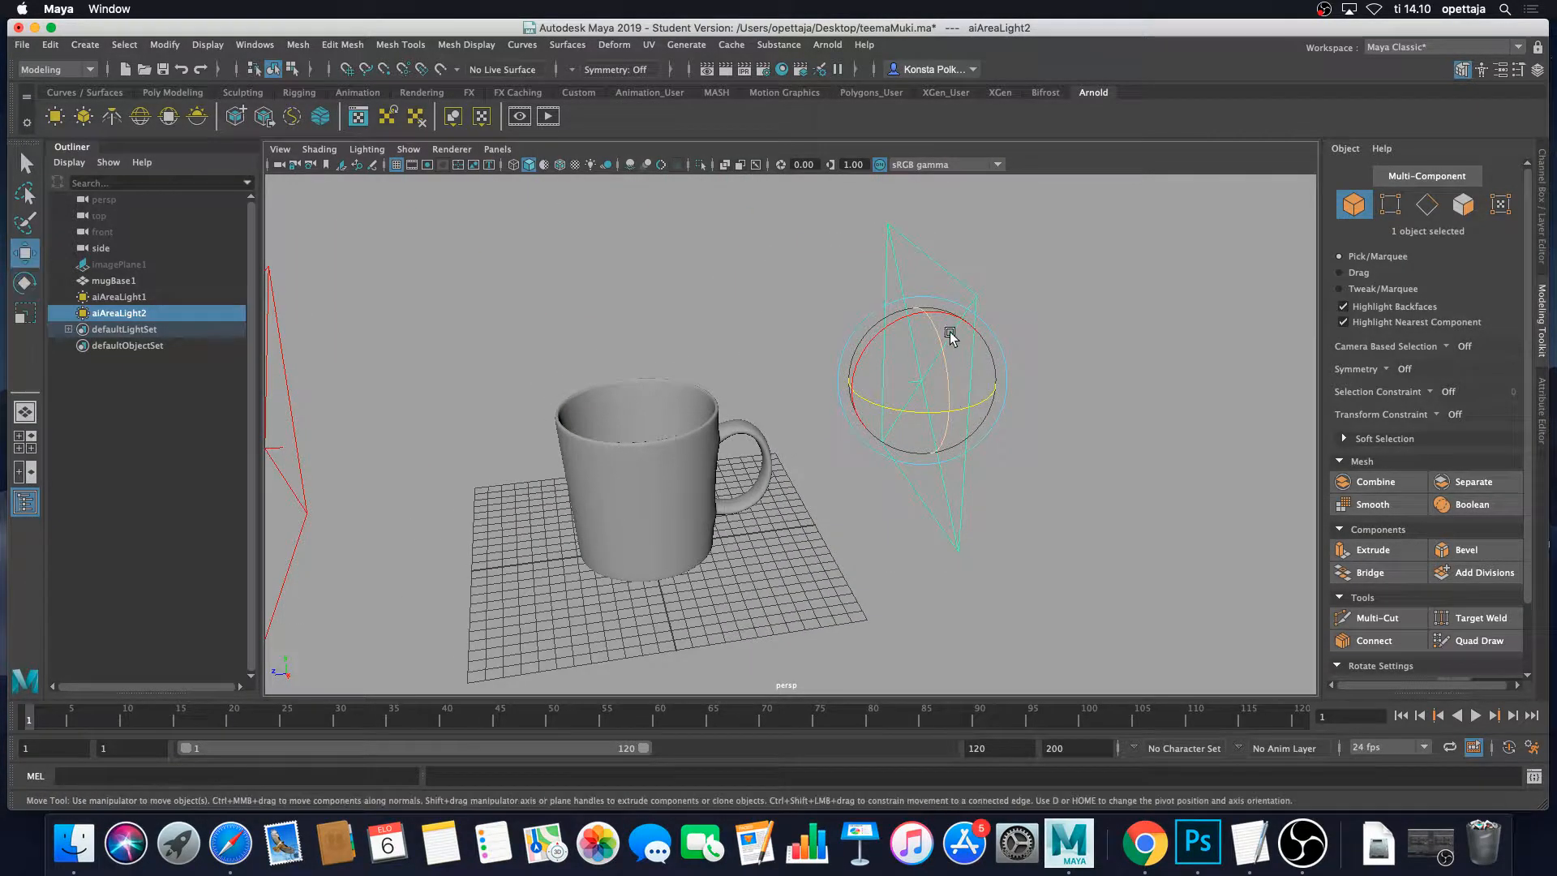
{"action": "left_click_drag", "start_coordinate": [933, 328], "coordinate": [886, 296]}
{"action": "key", "text": "e"}
{"action": "scroll", "coordinate": [841, 374], "scroll_direction": "down", "scroll_amount": 5}
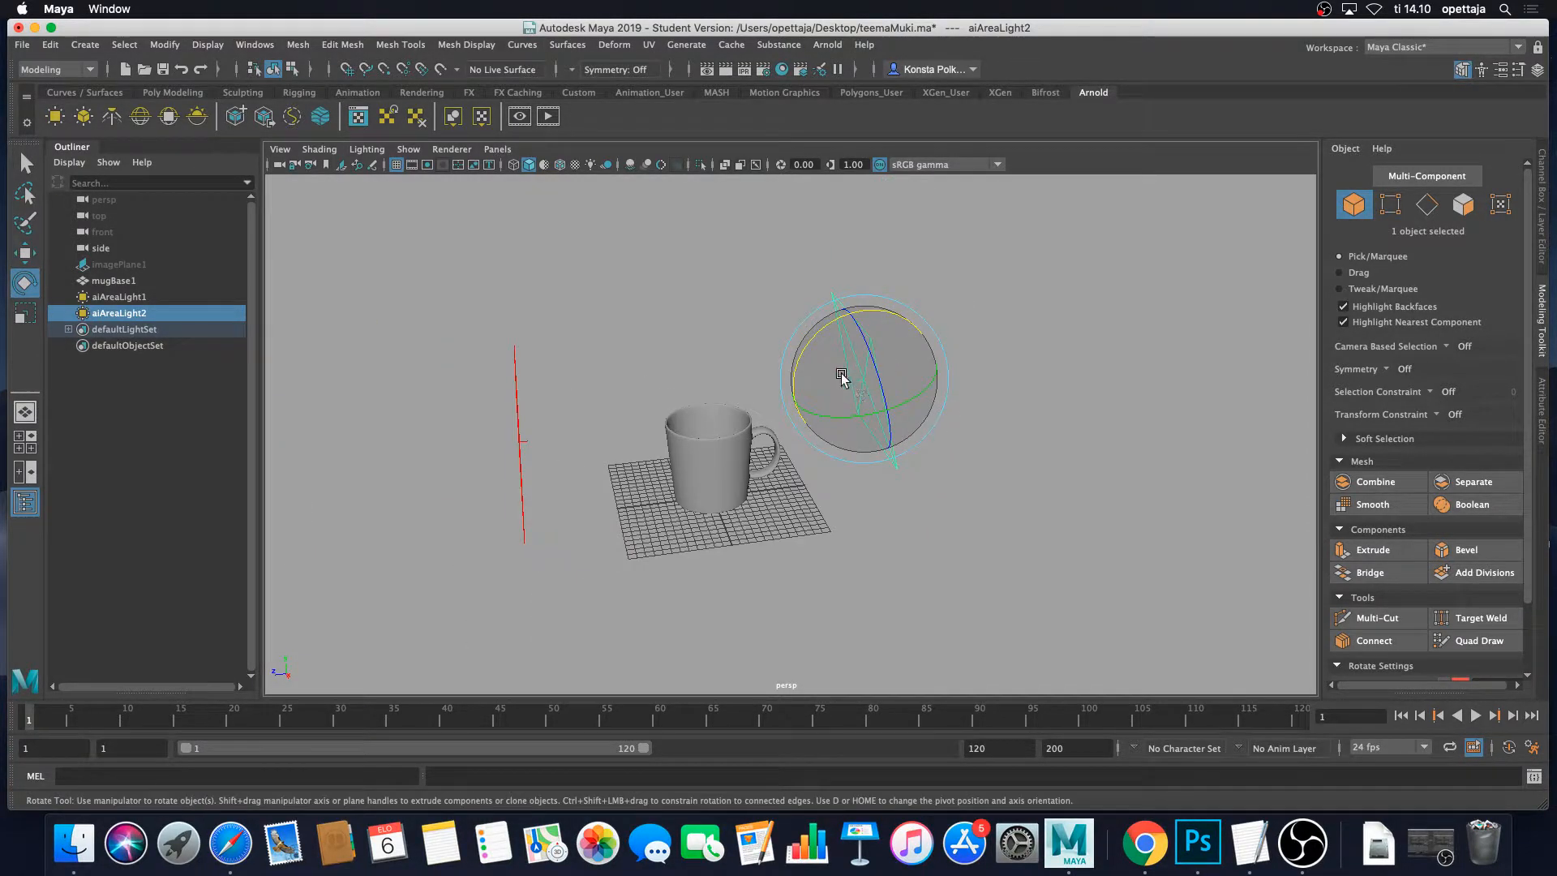
{"action": "left_click_drag", "start_coordinate": [841, 374], "coordinate": [844, 386], "text": "alt"}
{"action": "left_click", "coordinate": [841, 465]}
Select the area light opposite the handle and frame the mug between both lights in the perspective view.
{"action": "scroll", "coordinate": [839, 464], "scroll_direction": "up", "scroll_amount": 5}
{"action": "left_click_drag", "start_coordinate": [839, 465], "coordinate": [706, 399], "text": "alt"}
{"action": "left_click", "coordinate": [581, 364]}
{"action": "key", "text": "w"}
{"action": "right_click_drag", "start_coordinate": [811, 422], "coordinate": [977, 421], "text": "alt"}
{"action": "middle_click_drag", "start_coordinate": [976, 420], "coordinate": [853, 417], "text": "alt"}
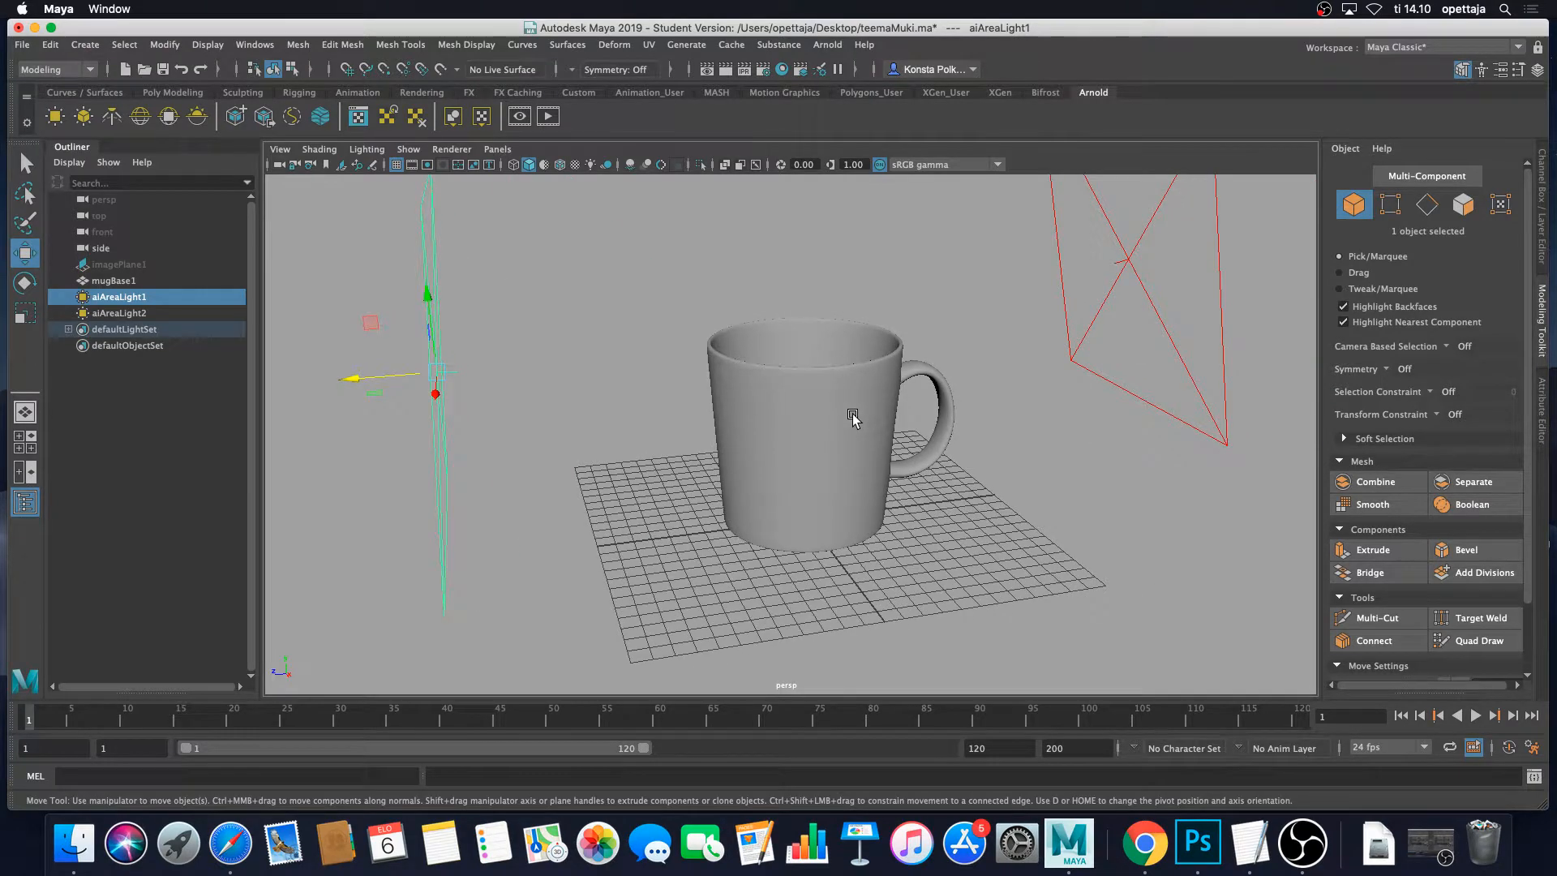
{"action": "right_click_drag", "start_coordinate": [853, 415], "coordinate": [835, 413], "text": "alt"}
{"action": "left_click_drag", "start_coordinate": [835, 413], "coordinate": [816, 399], "text": "alt"}
{"action": "middle_click_drag", "start_coordinate": [815, 399], "coordinate": [793, 431], "text": "alt"}
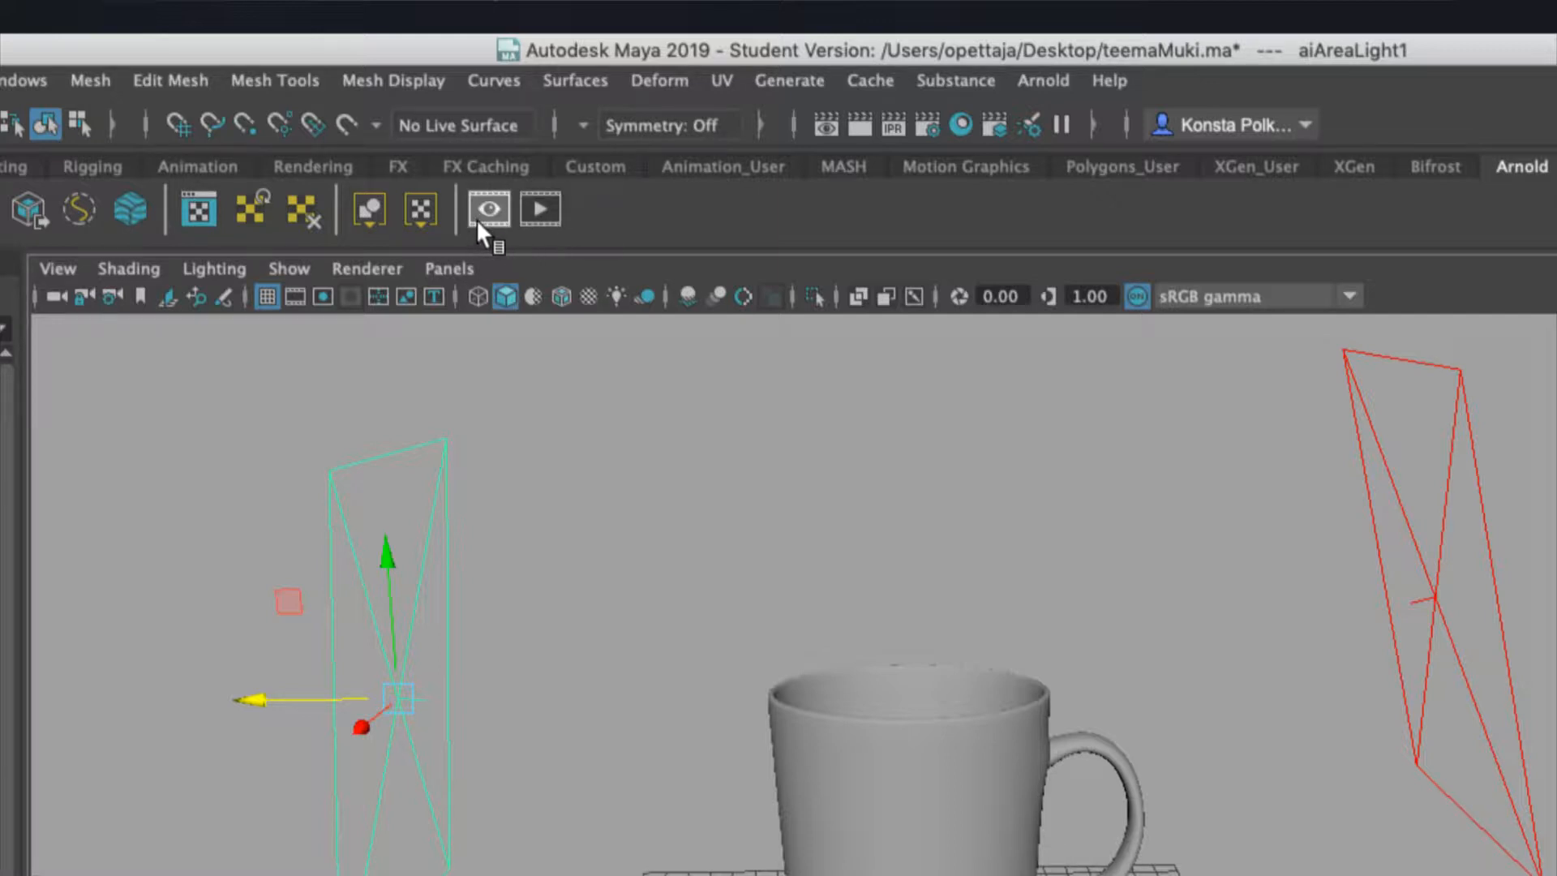
Start an Arnold render of the perspective view and move the render window away from the handle-side light.
{"action": "left_click", "coordinate": [558, 219]}
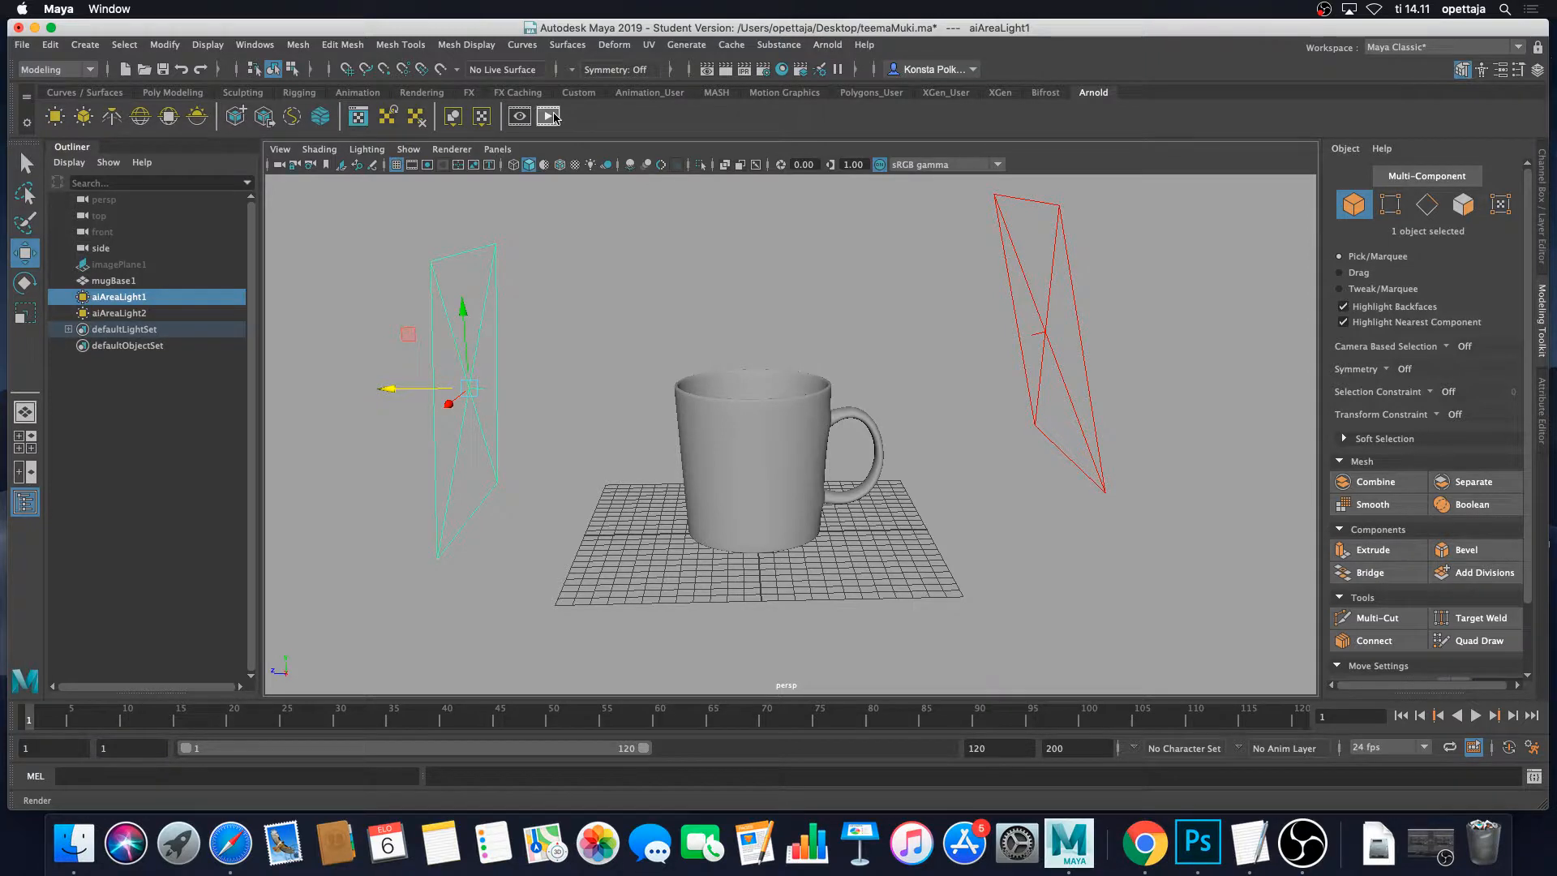
{"action": "left_click", "coordinate": [550, 116]}
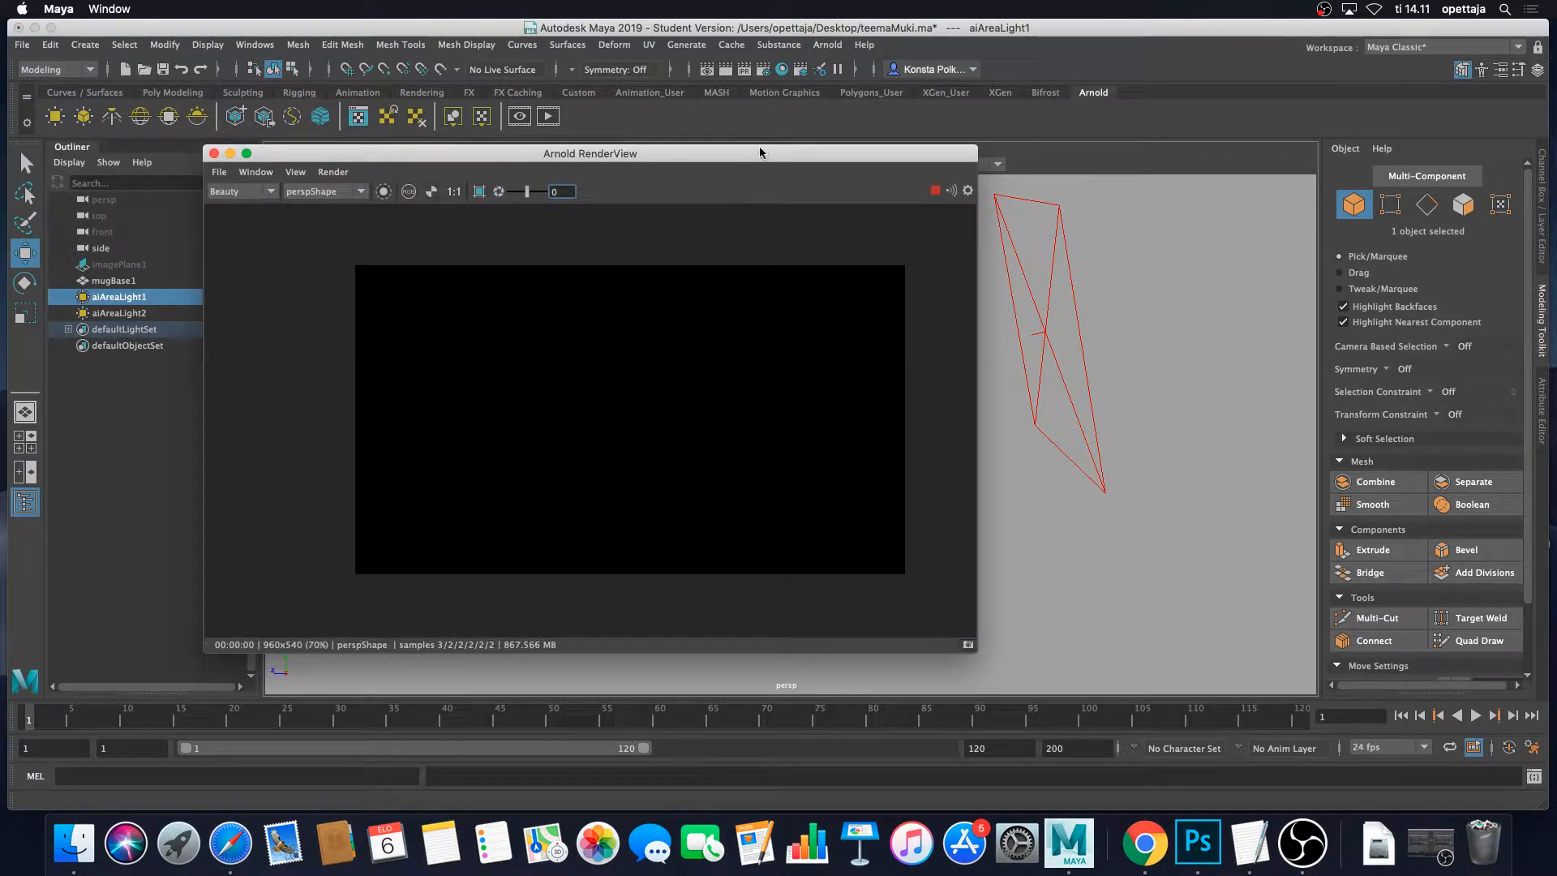
{"action": "left_click_drag", "start_coordinate": [770, 156], "coordinate": [645, 151]}
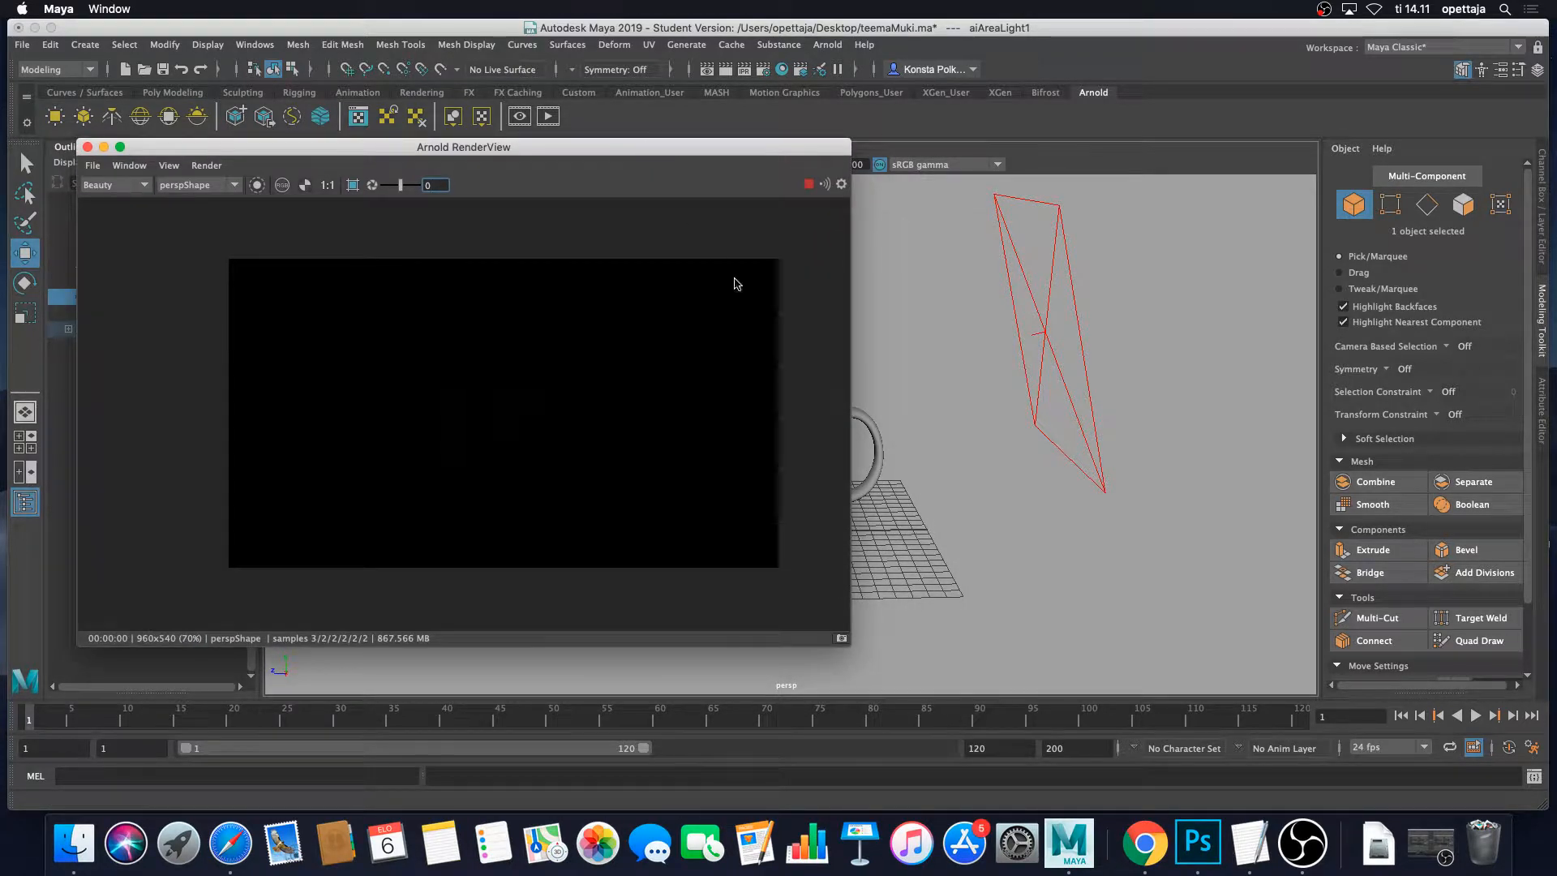
Set the intensity of the handle-side area light to 500 in its Arnold light attributes.
{"action": "left_click", "coordinate": [1046, 335]}
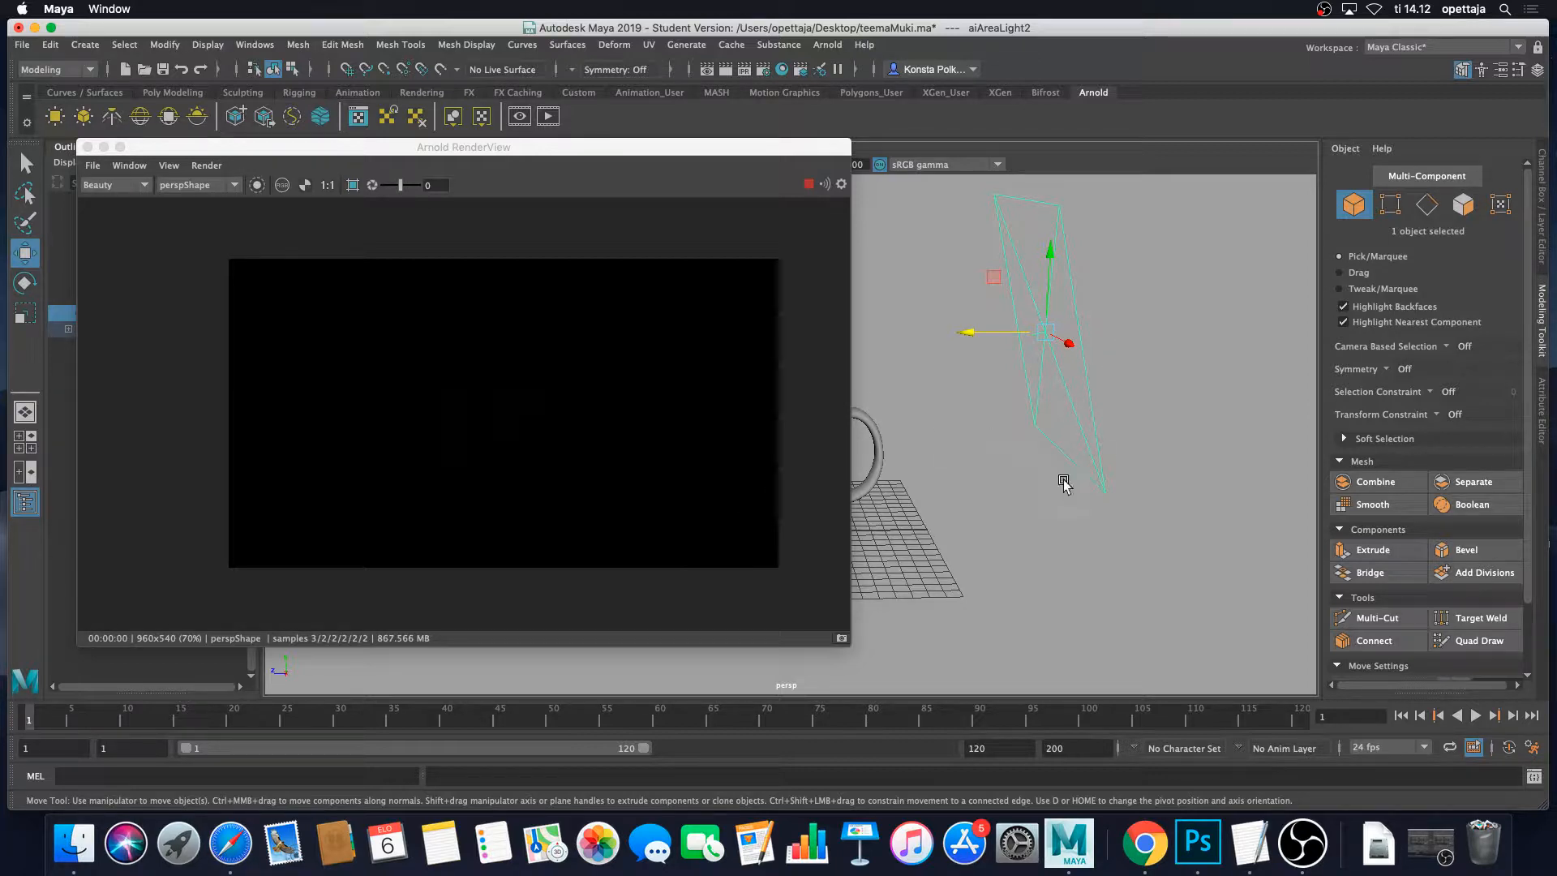
{"action": "left_click_drag", "start_coordinate": [619, 151], "coordinate": [701, 152]}
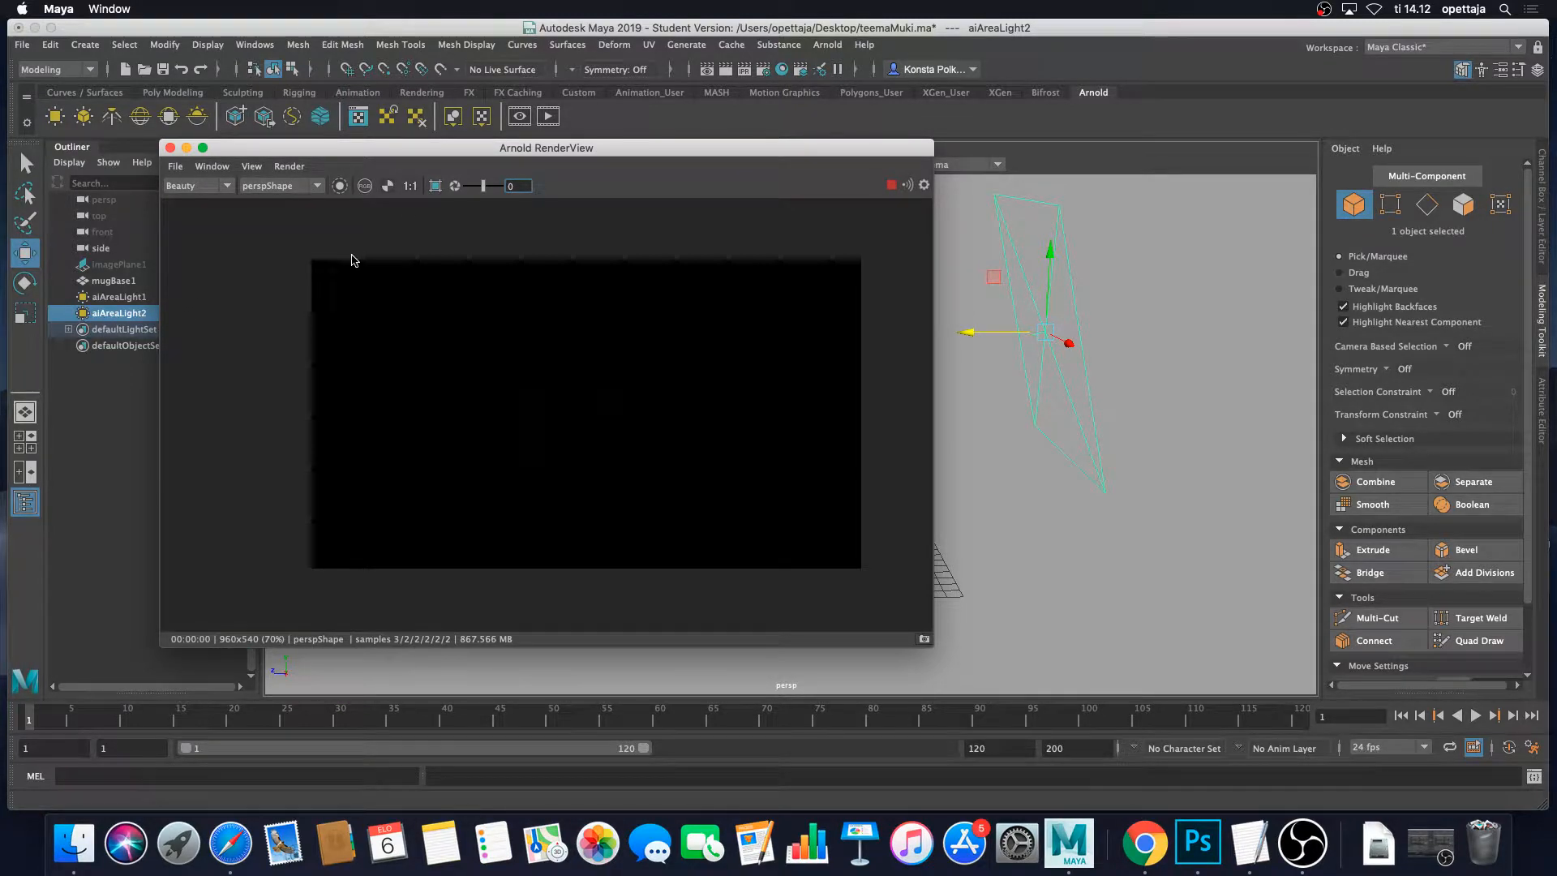
{"action": "left_click_drag", "start_coordinate": [627, 149], "coordinate": [594, 178]}
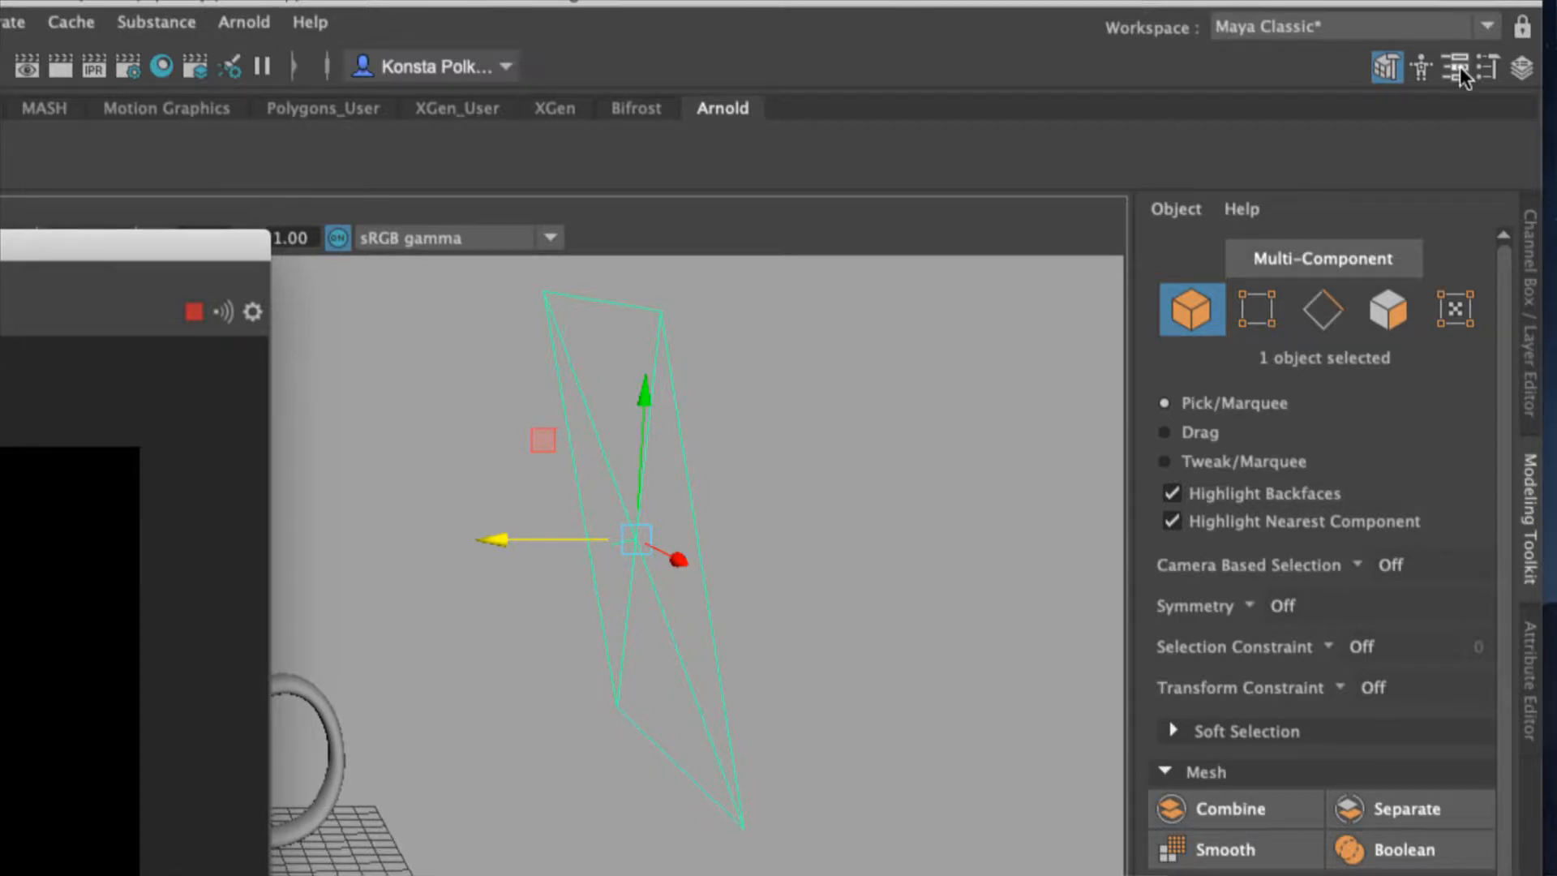
{"action": "left_click", "coordinate": [1460, 66]}
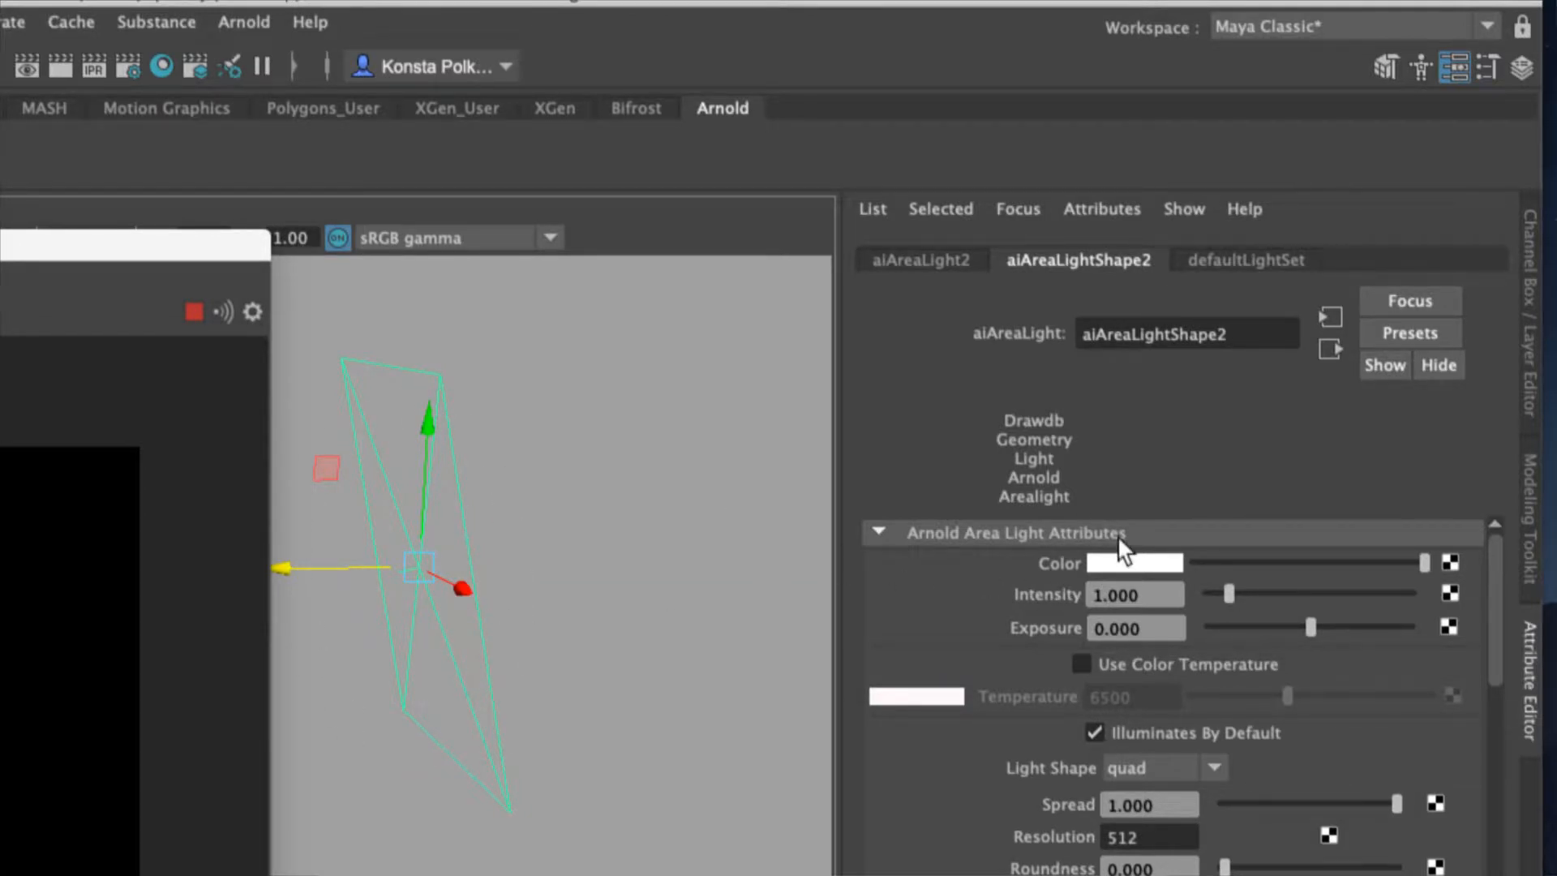
{"action": "left_click", "coordinate": [1119, 594]}
{"action": "type", "text": "5"}
{"action": "key", "text": "Return"}
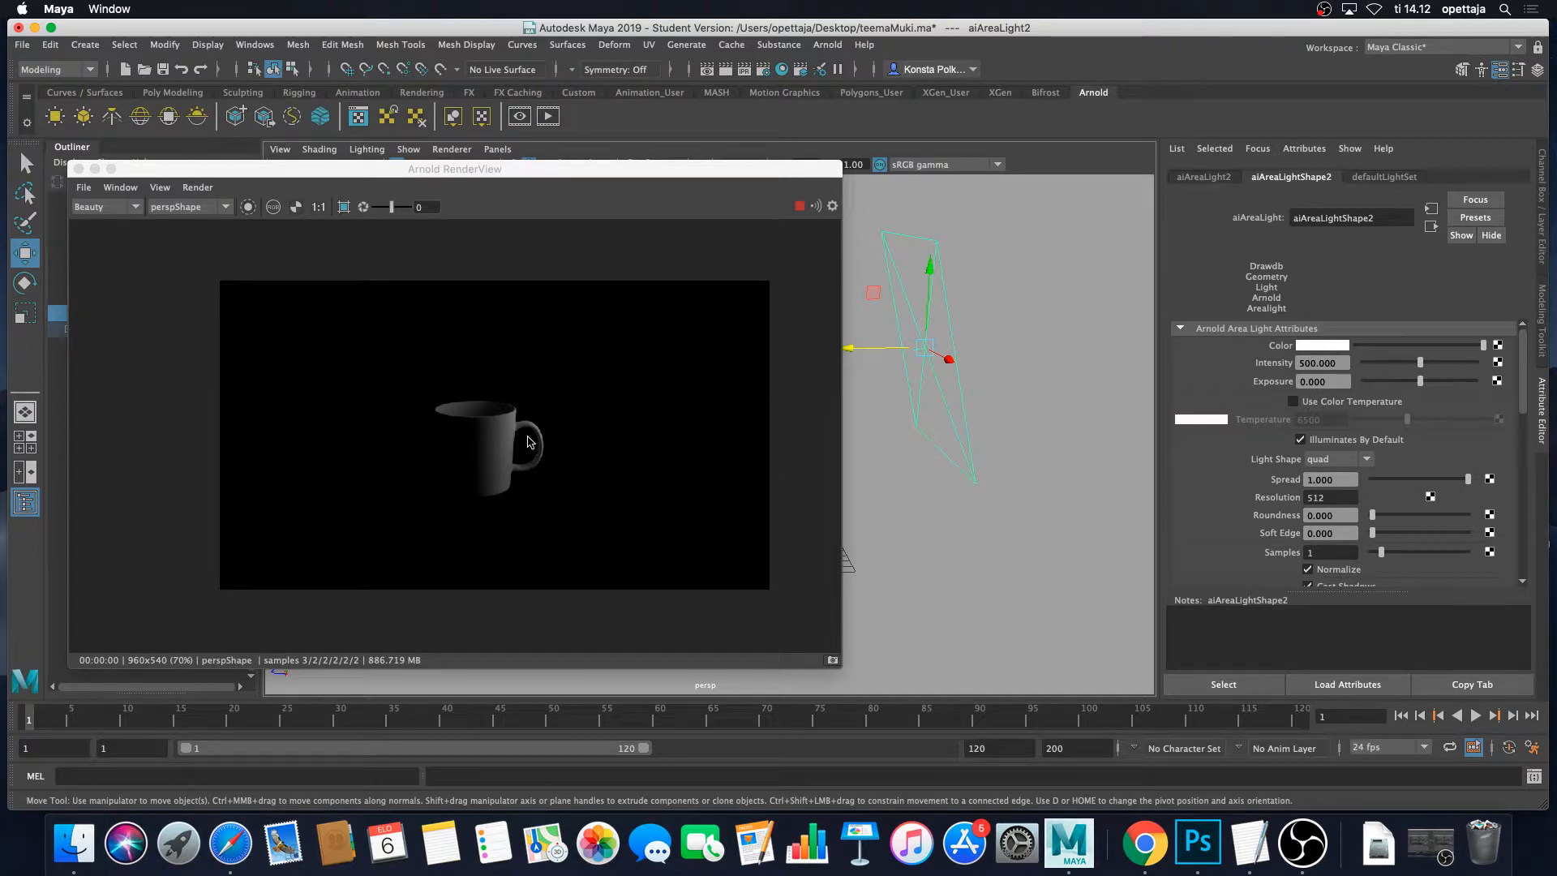
Uncover the area light opposite the handle and set its intensity to 750.
{"action": "left_click_drag", "start_coordinate": [630, 167], "coordinate": [884, 324]}
{"action": "left_click_drag", "start_coordinate": [1091, 319], "coordinate": [930, 402]}
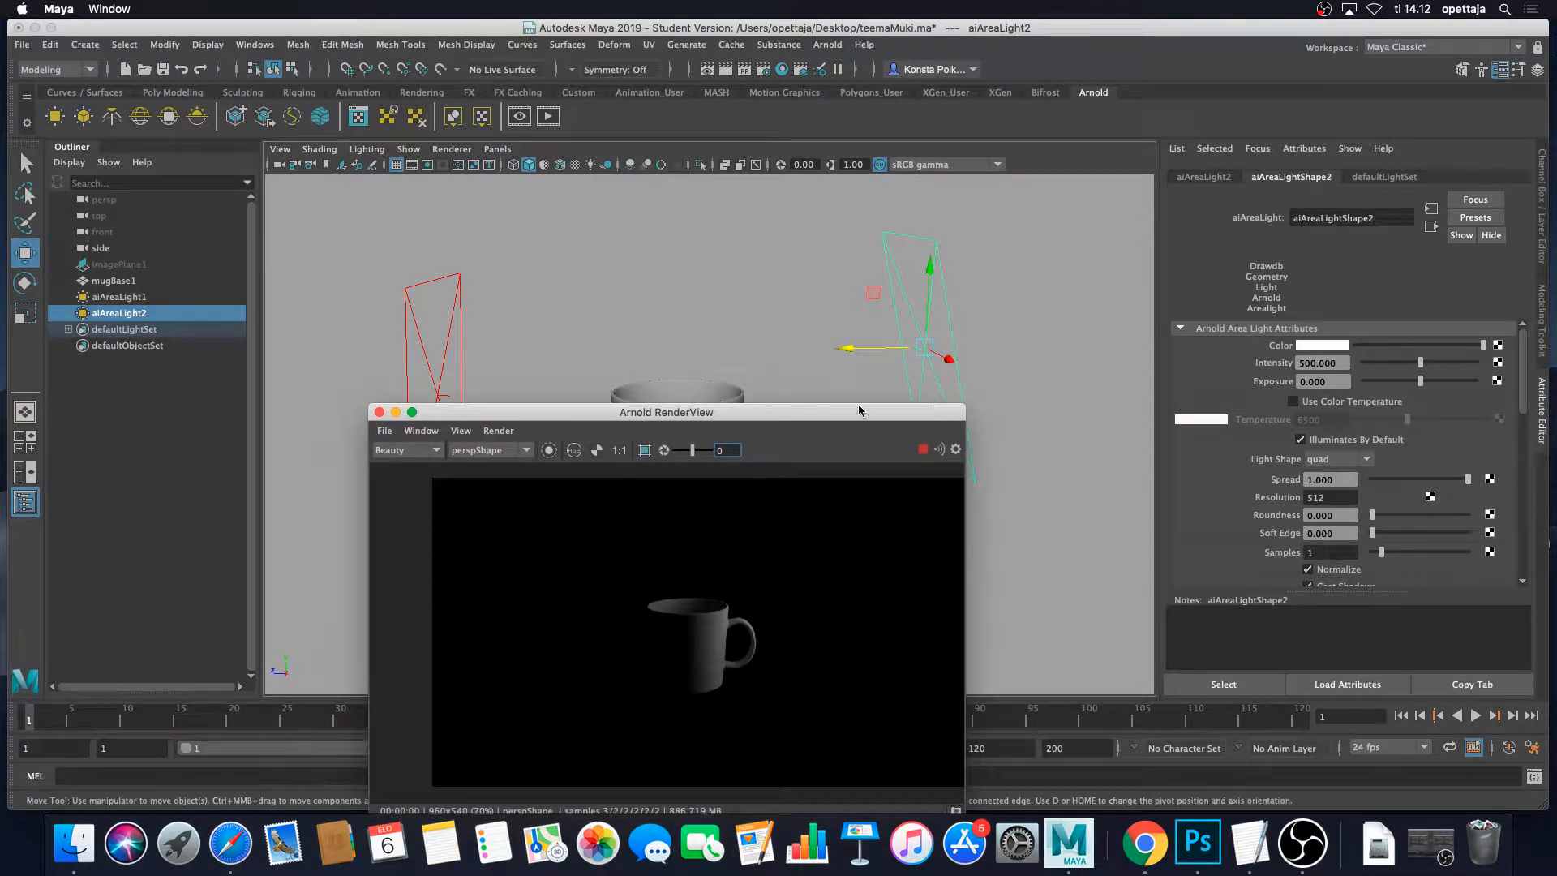
{"action": "left_click_drag", "start_coordinate": [641, 416], "coordinate": [668, 408]}
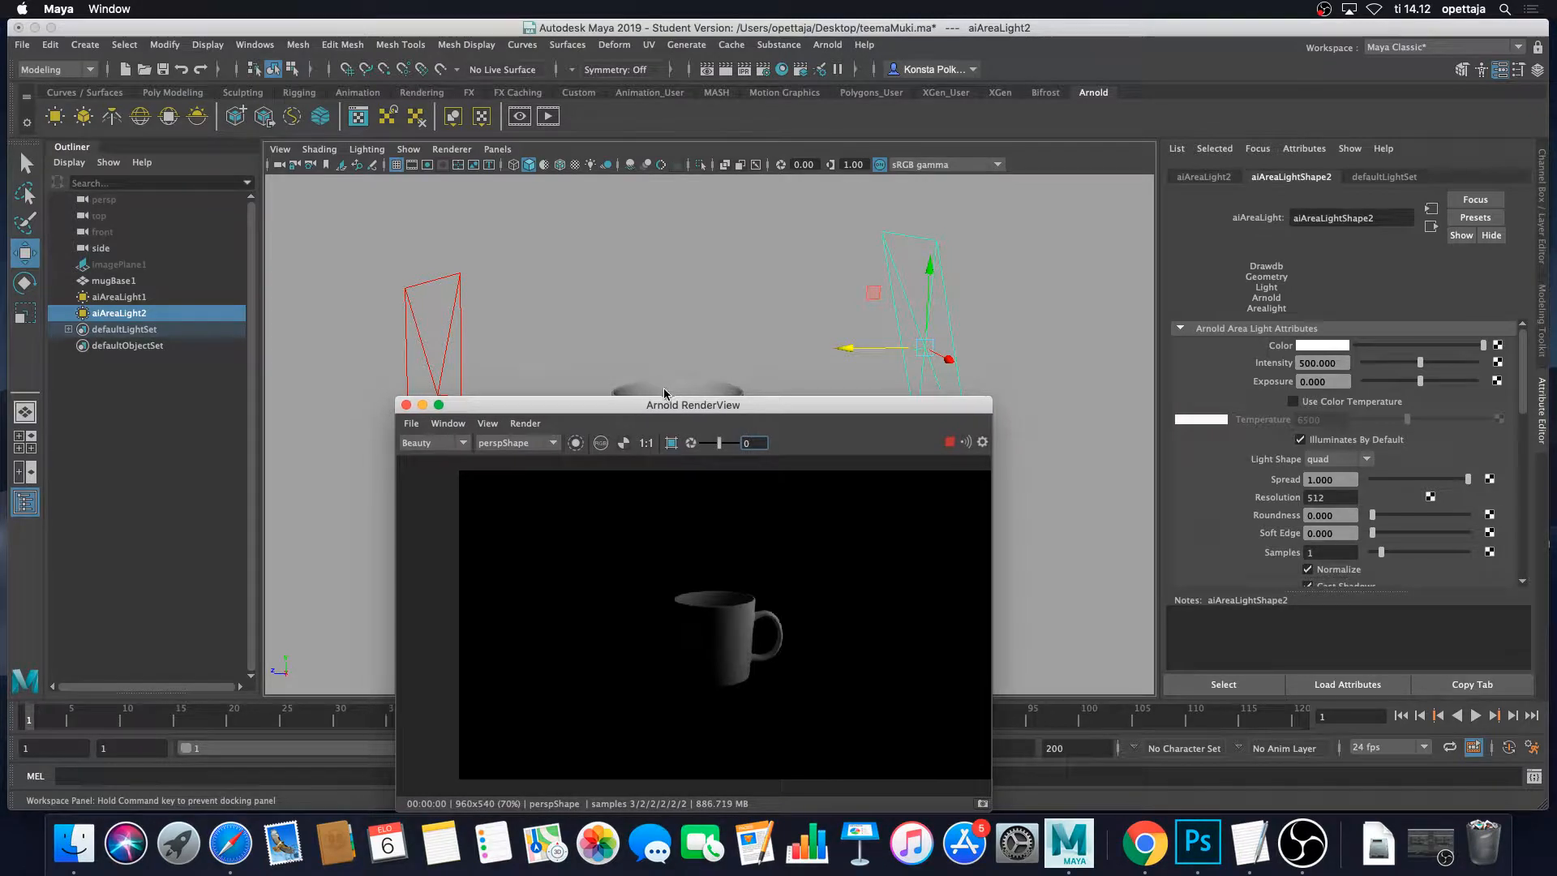
{"action": "left_click", "coordinate": [417, 305]}
{"action": "left_click", "coordinate": [407, 302]}
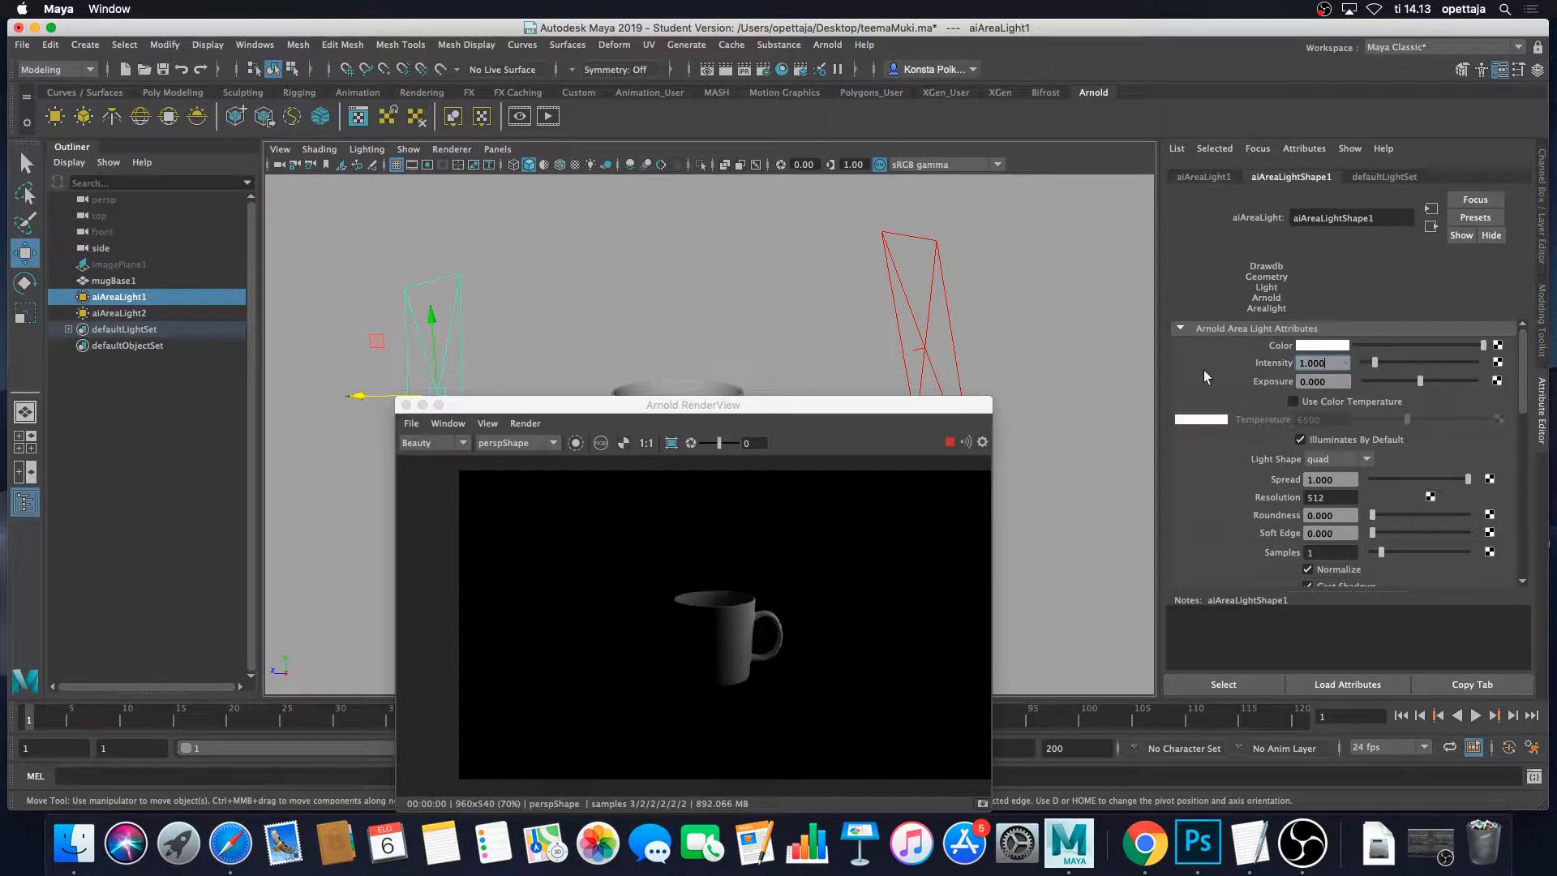
{"action": "left_click", "coordinate": [1337, 365]}
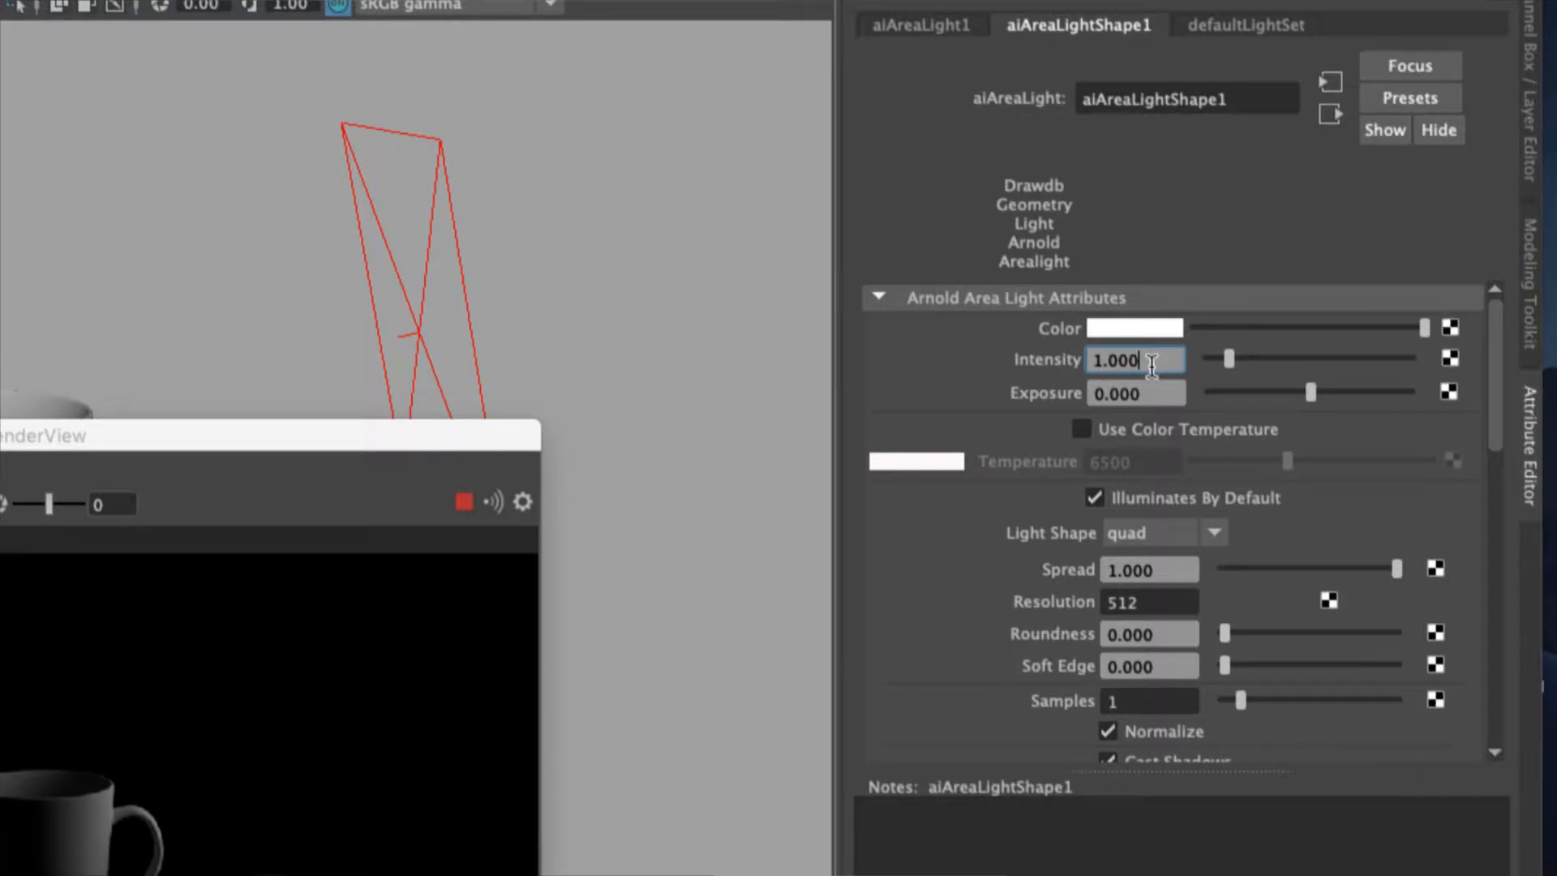
{"action": "key", "text": "BackSpace"}
{"action": "key", "text": "BackSpace"}
{"action": "key", "text": "BackSpace"}
{"action": "key", "text": "BackSpace"}
{"action": "key", "text": "BackSpace"}
{"action": "type", "text": "750"}
{"action": "key", "text": "Return"}
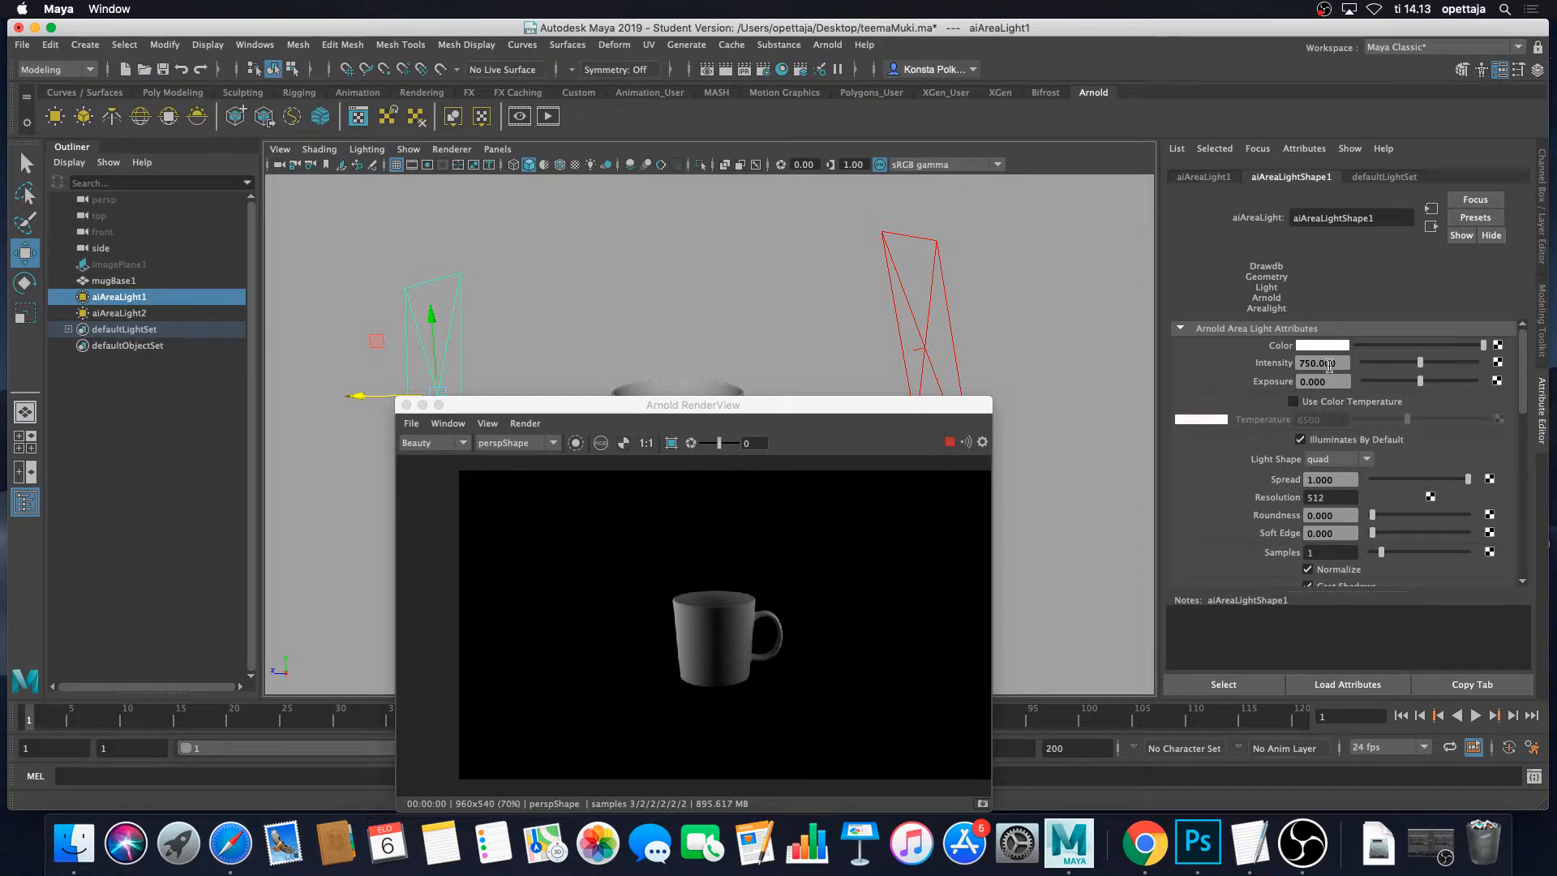
Enlarge the render window beside the mug and frame the mug closer to examine its lighting in the render.
{"action": "left_click_drag", "start_coordinate": [915, 404], "coordinate": [1277, 165]}
{"action": "left_click_drag", "start_coordinate": [1349, 570], "coordinate": [1490, 649]}
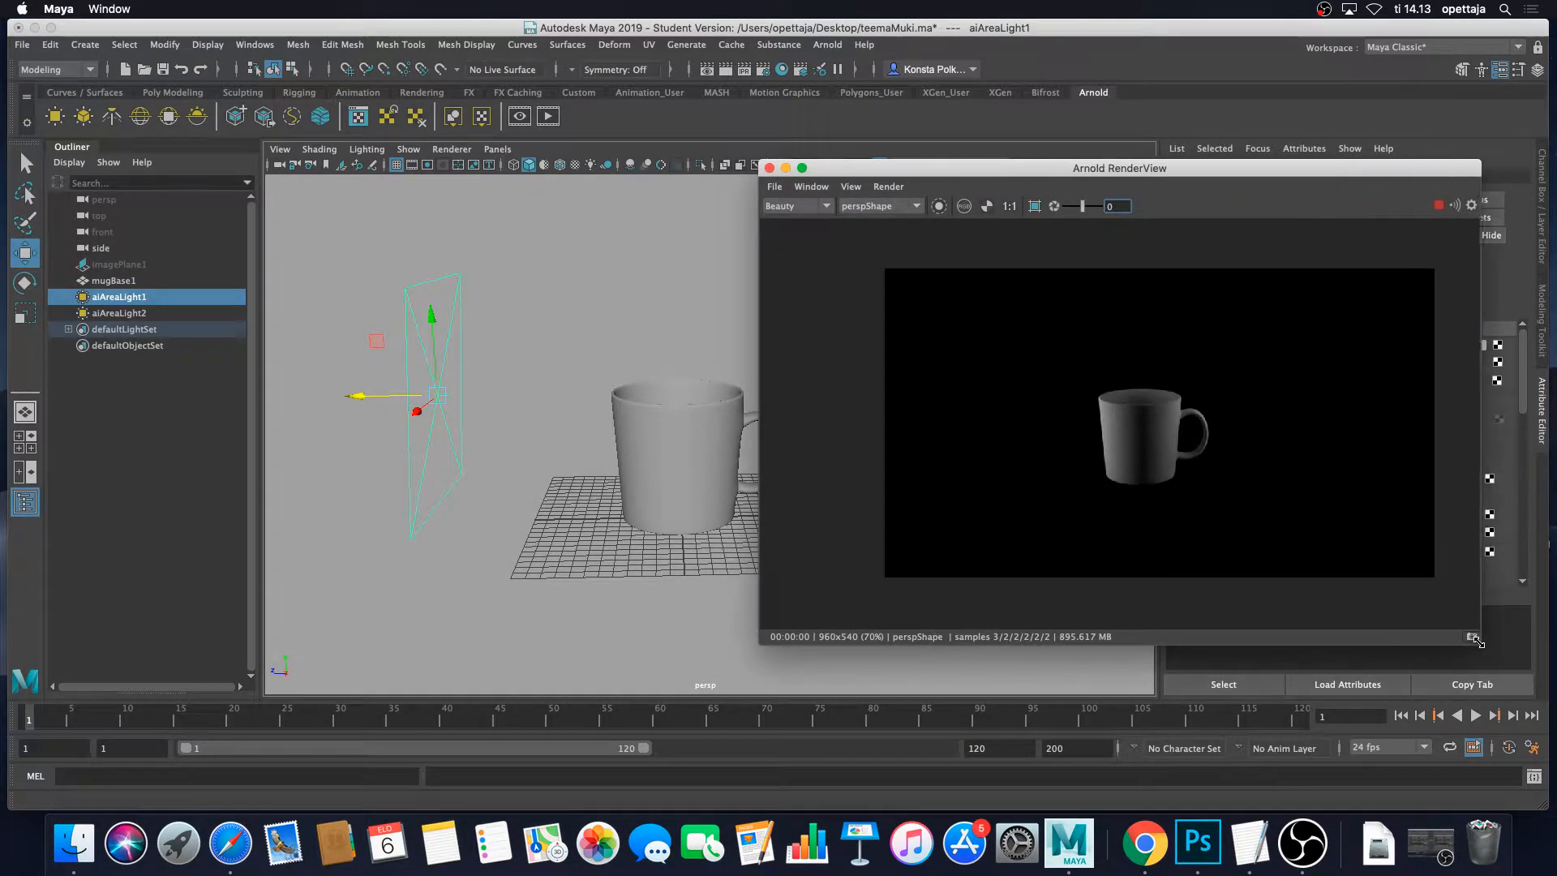
{"action": "scroll", "coordinate": [702, 511], "scroll_direction": "up", "scroll_amount": 5}
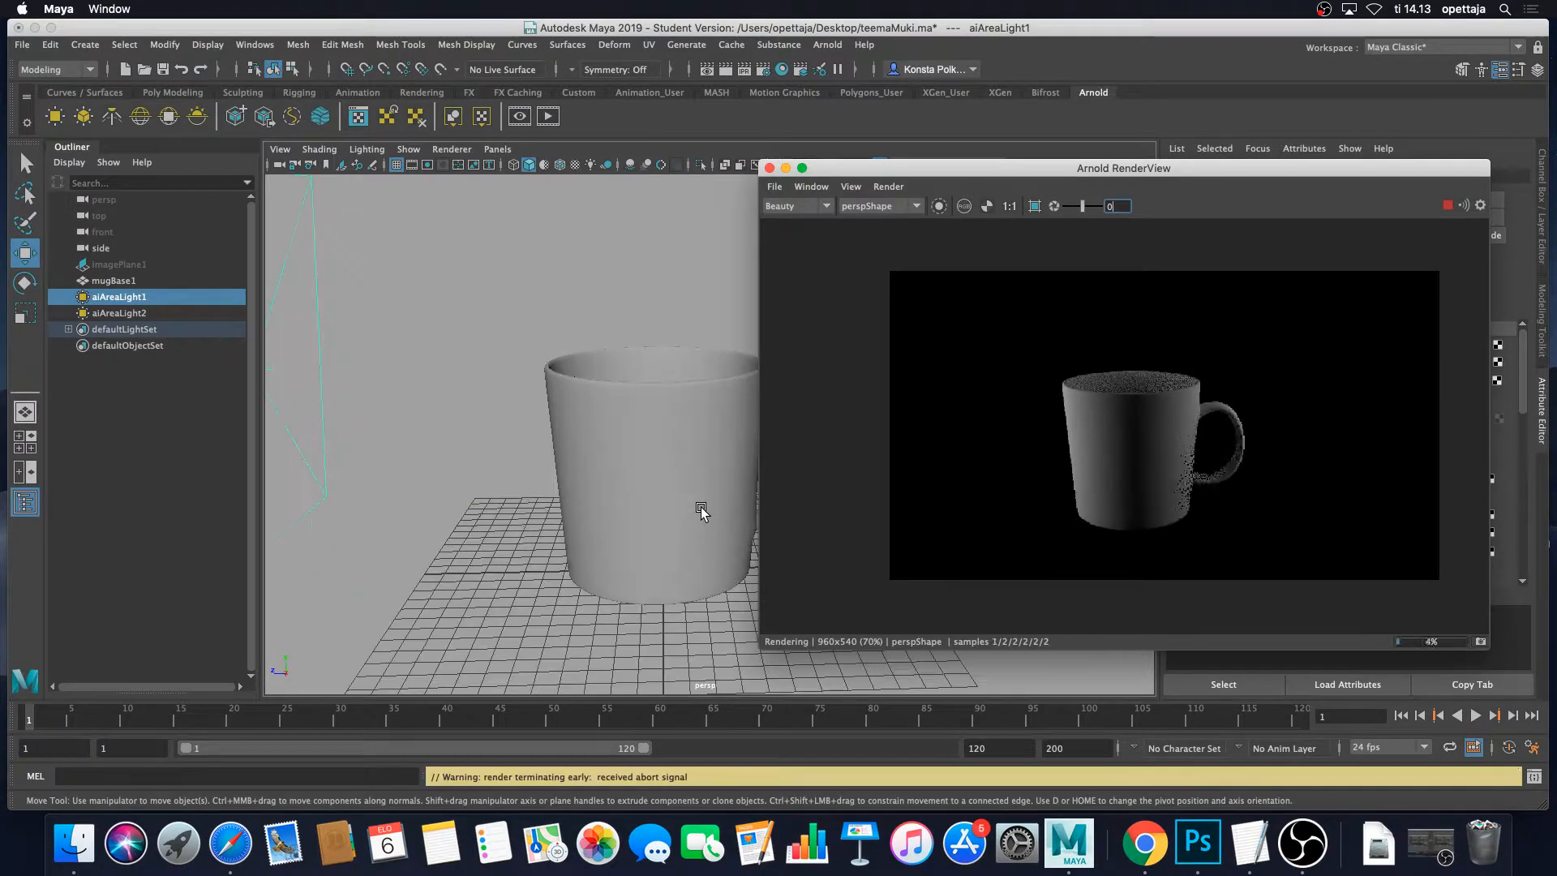
{"action": "left_click_drag", "start_coordinate": [701, 509], "coordinate": [637, 493], "text": "alt"}
{"action": "middle_click_drag", "start_coordinate": [635, 498], "coordinate": [634, 467], "text": "alt"}
{"action": "scroll", "coordinate": [635, 474], "scroll_direction": "up", "scroll_amount": 3}
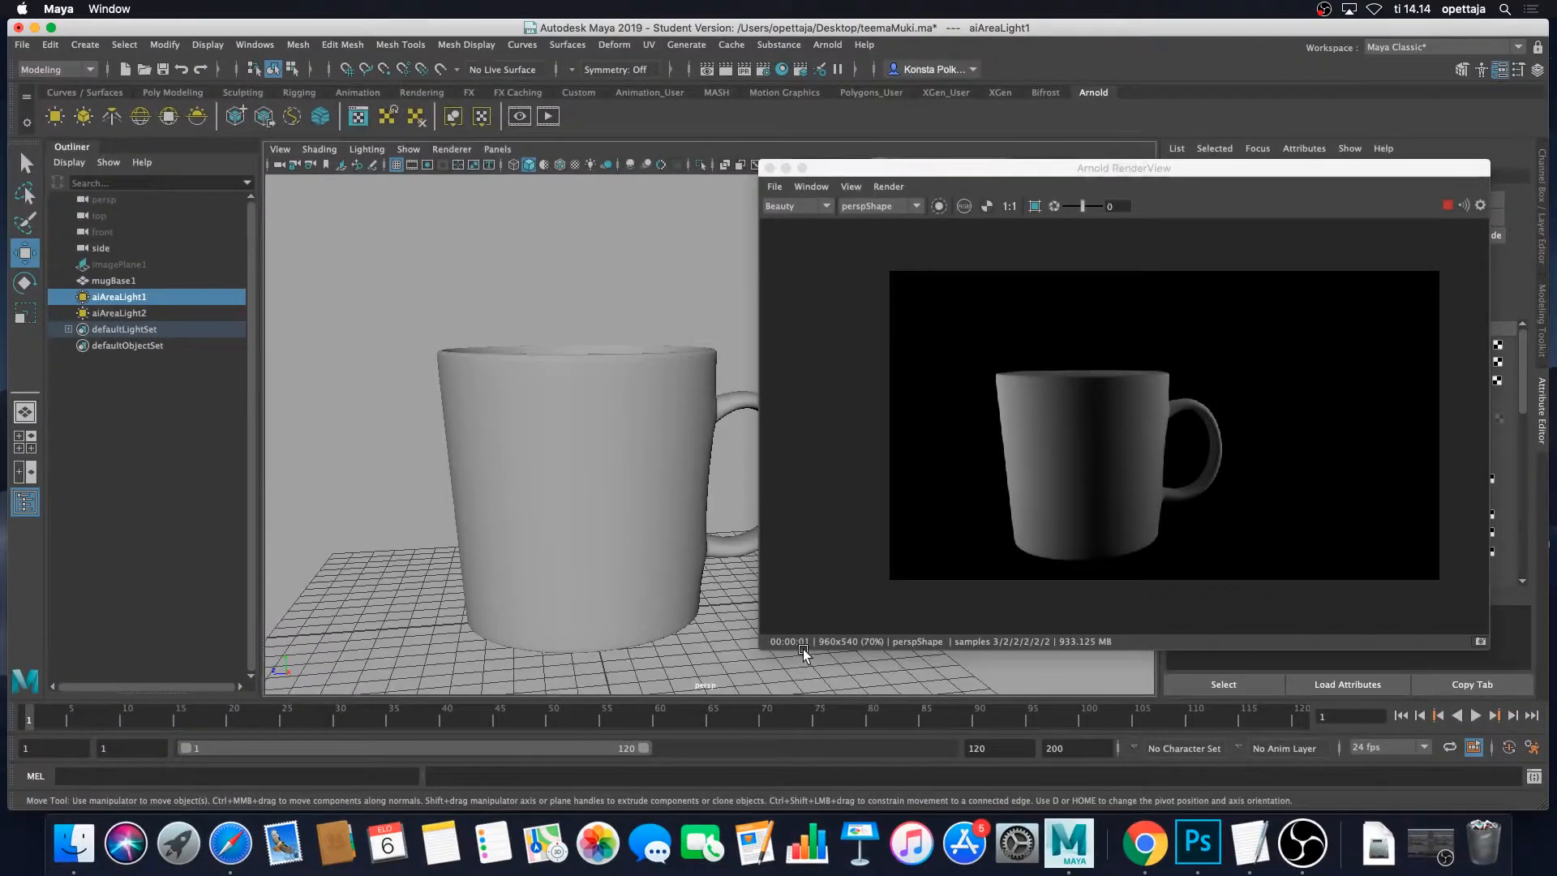
Select the mug, close the render window, and bring both area lights back into view.
{"action": "left_click", "coordinate": [607, 460]}
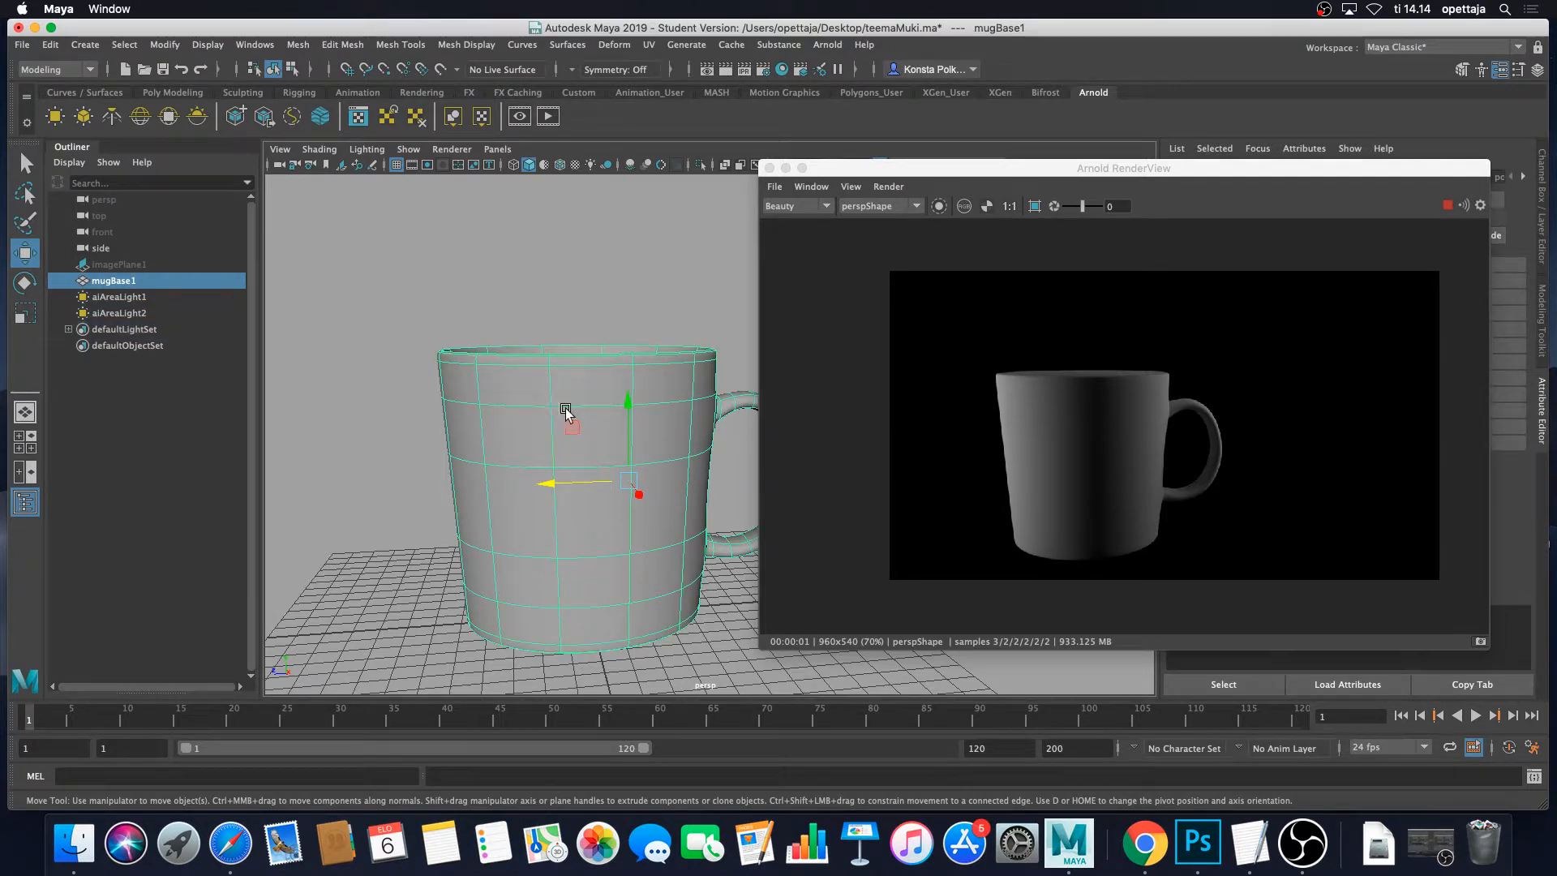
{"action": "left_click", "coordinate": [770, 168]}
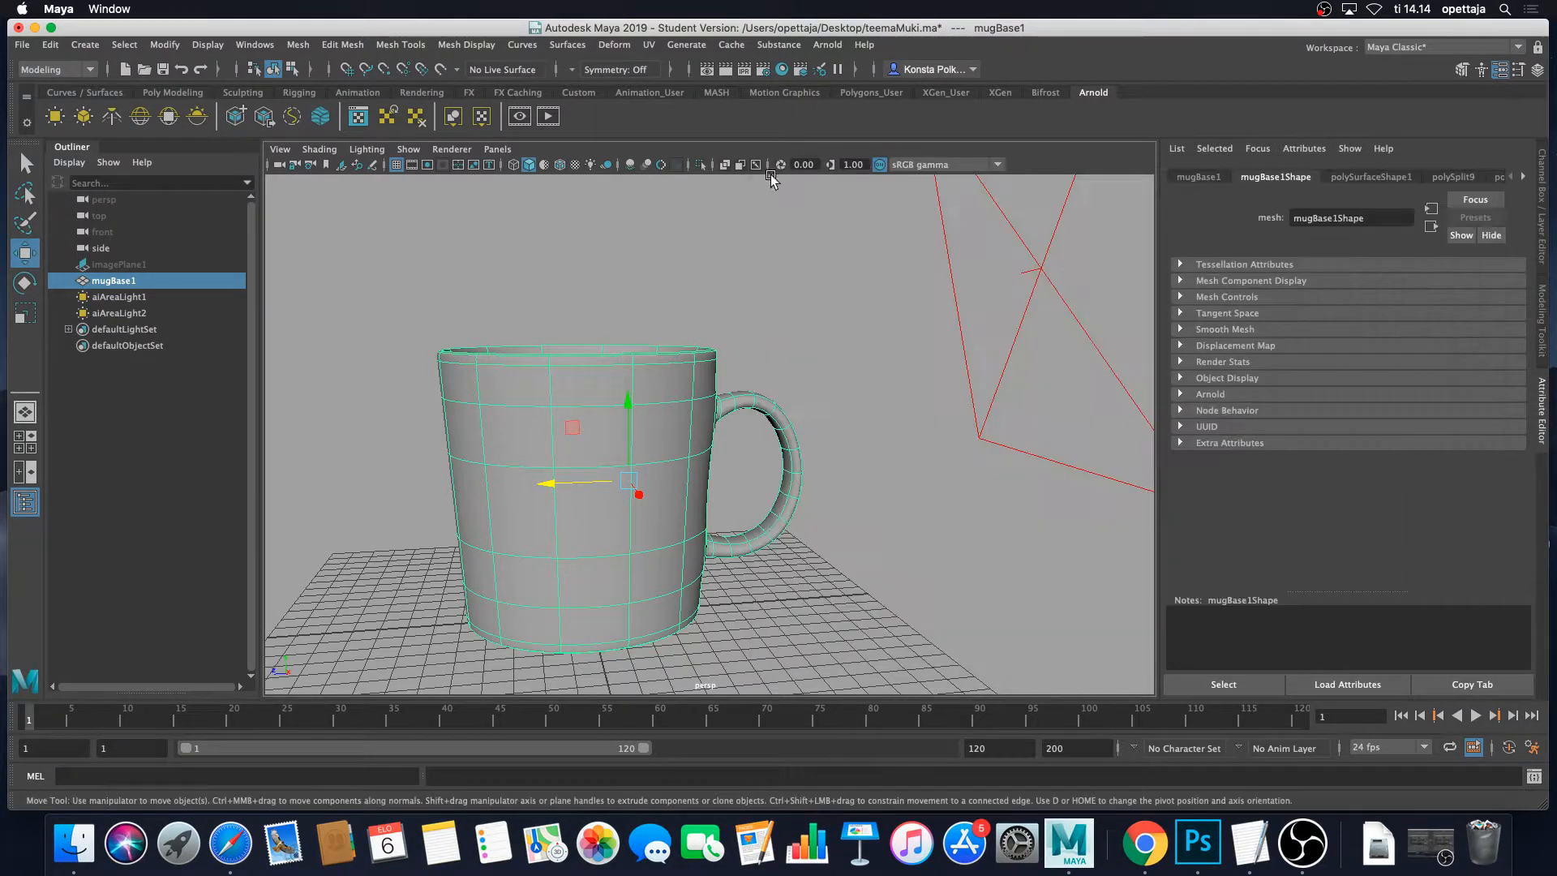
{"action": "right_click_drag", "start_coordinate": [737, 372], "coordinate": [803, 338], "text": "alt"}
{"action": "left_click_drag", "start_coordinate": [803, 337], "coordinate": [833, 322], "text": "alt"}
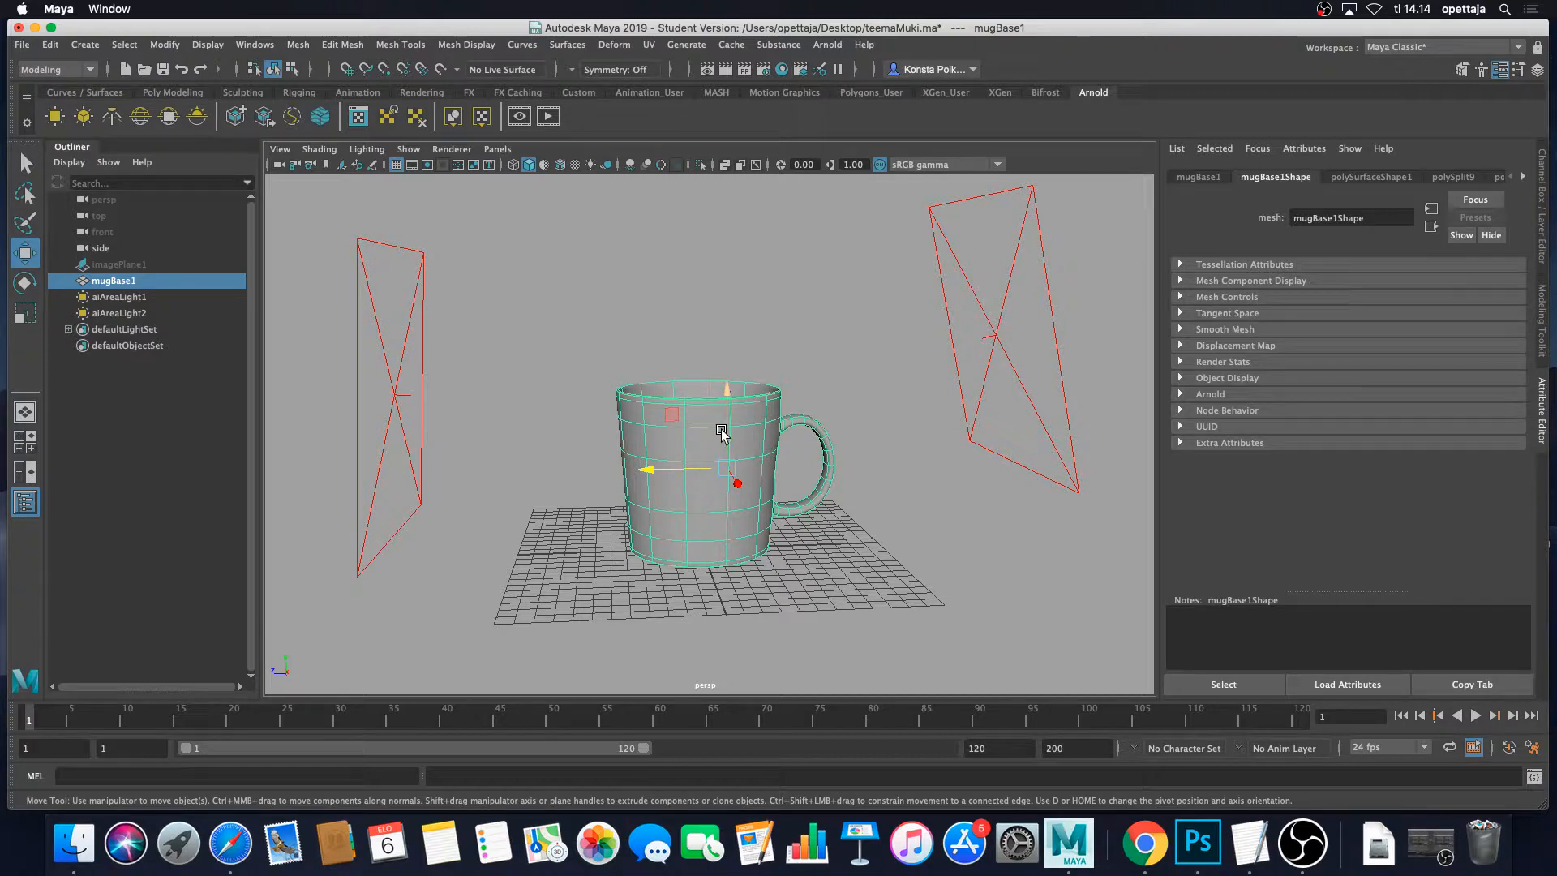
Assign a new Arnold aiStandardSurface material to the mug.
{"action": "right_click", "coordinate": [747, 396]}
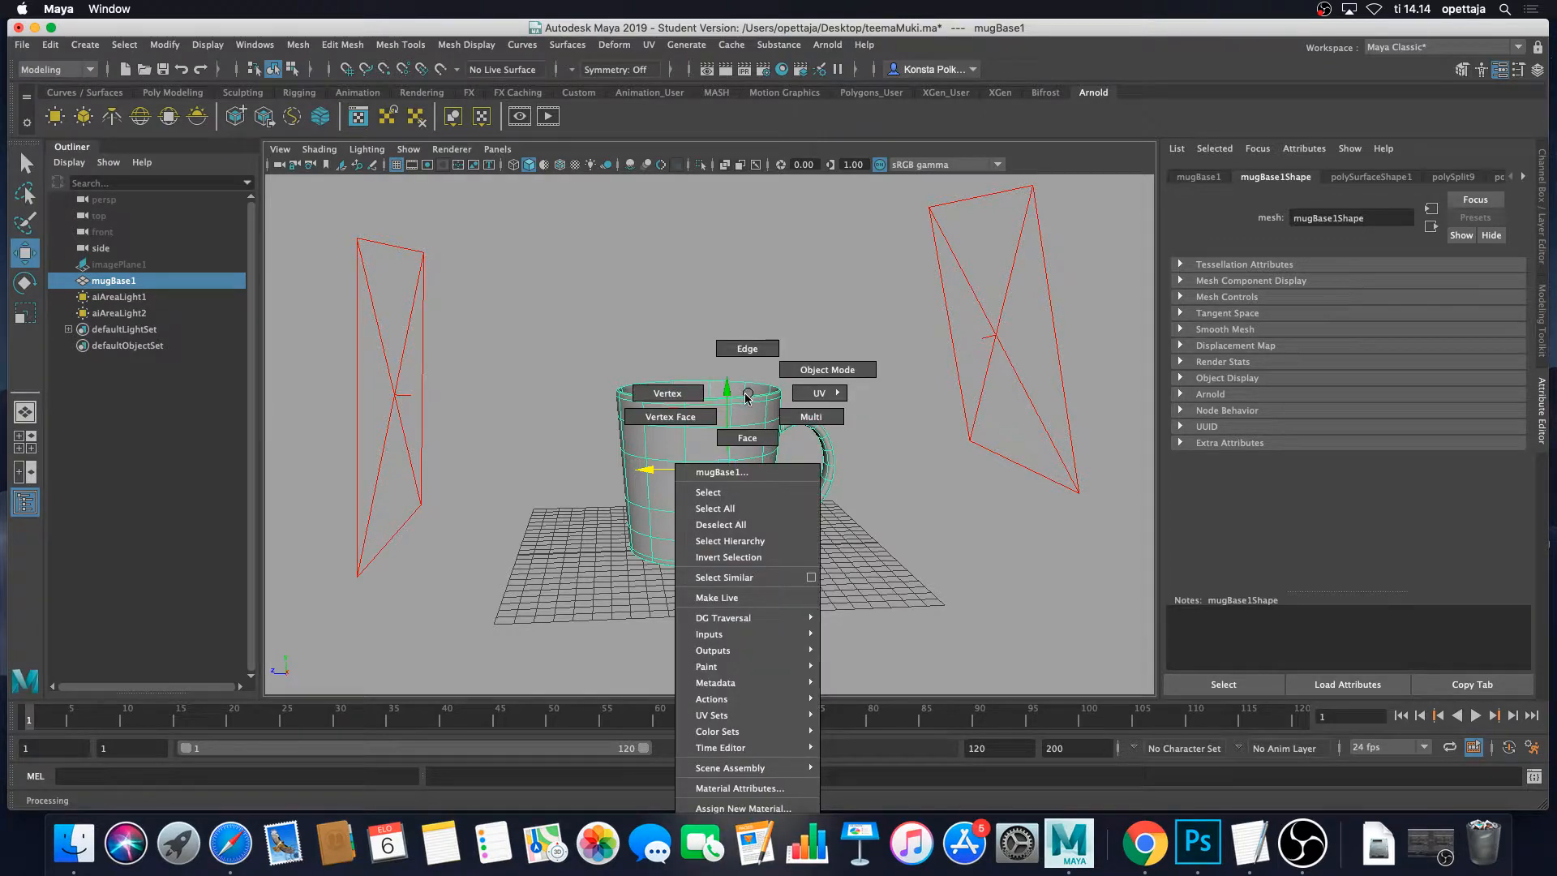
{"action": "middle_click_drag", "start_coordinate": [901, 558], "coordinate": [868, 393], "text": "alt"}
{"action": "right_click", "coordinate": [733, 243]}
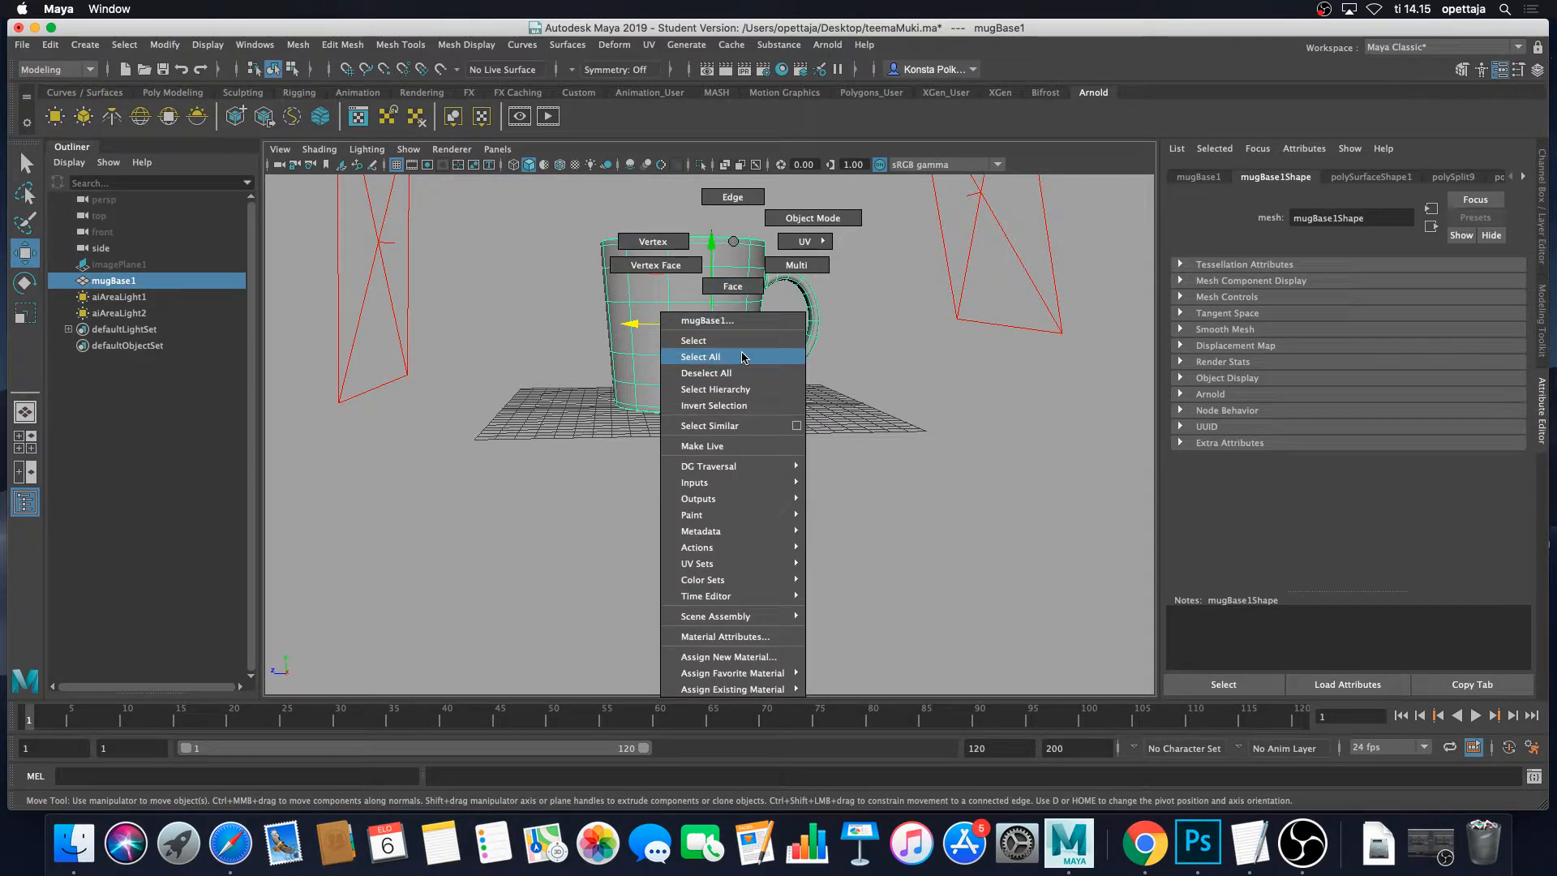
{"action": "mouse_move", "coordinate": [721, 484]}
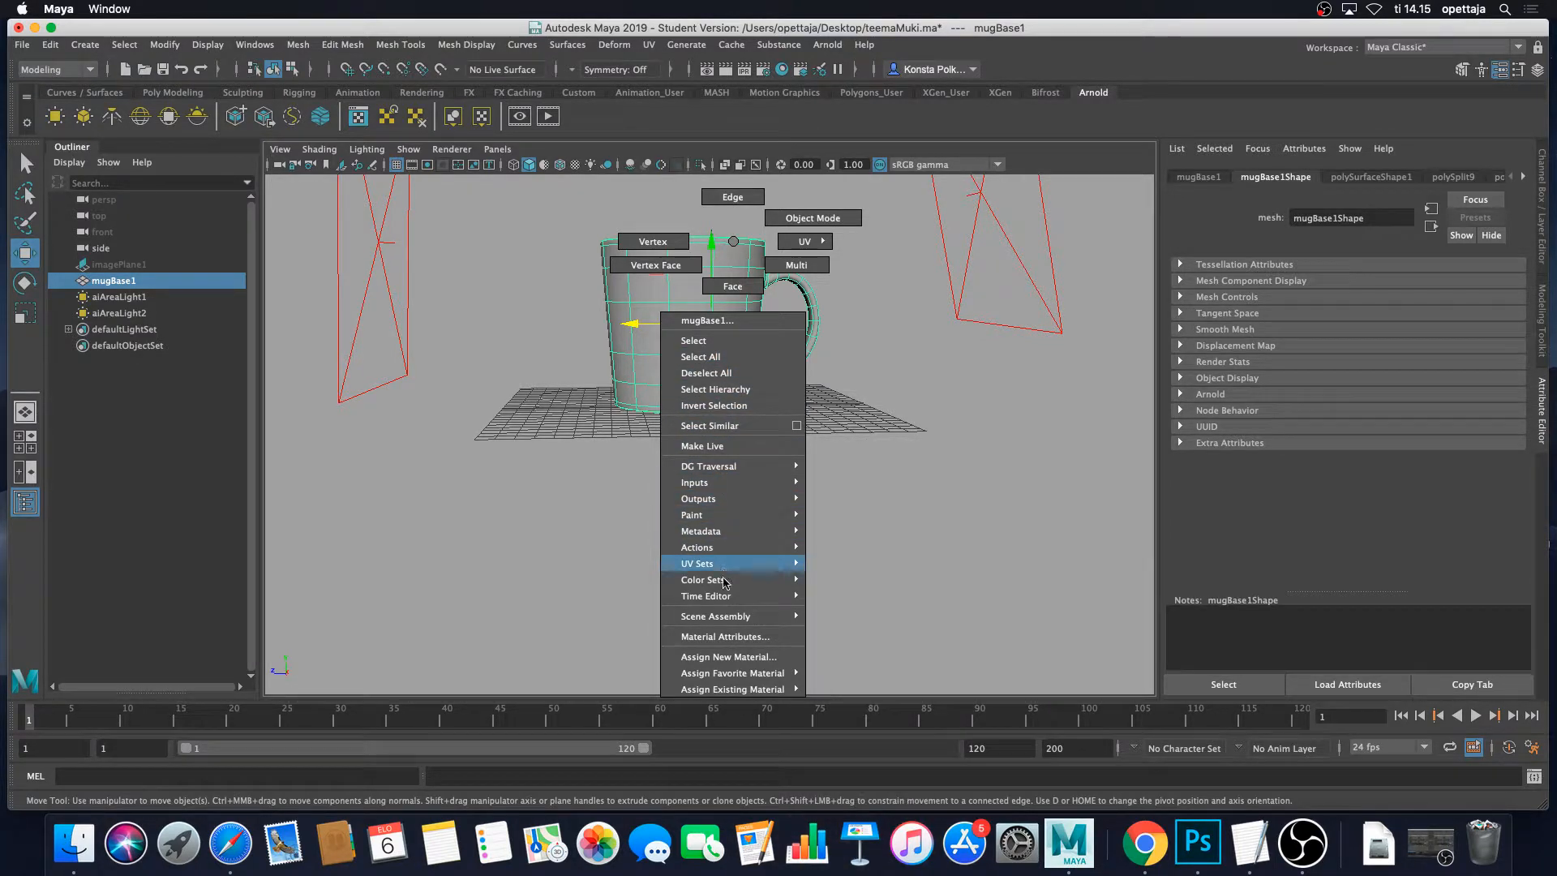
{"action": "left_click", "coordinate": [768, 659]}
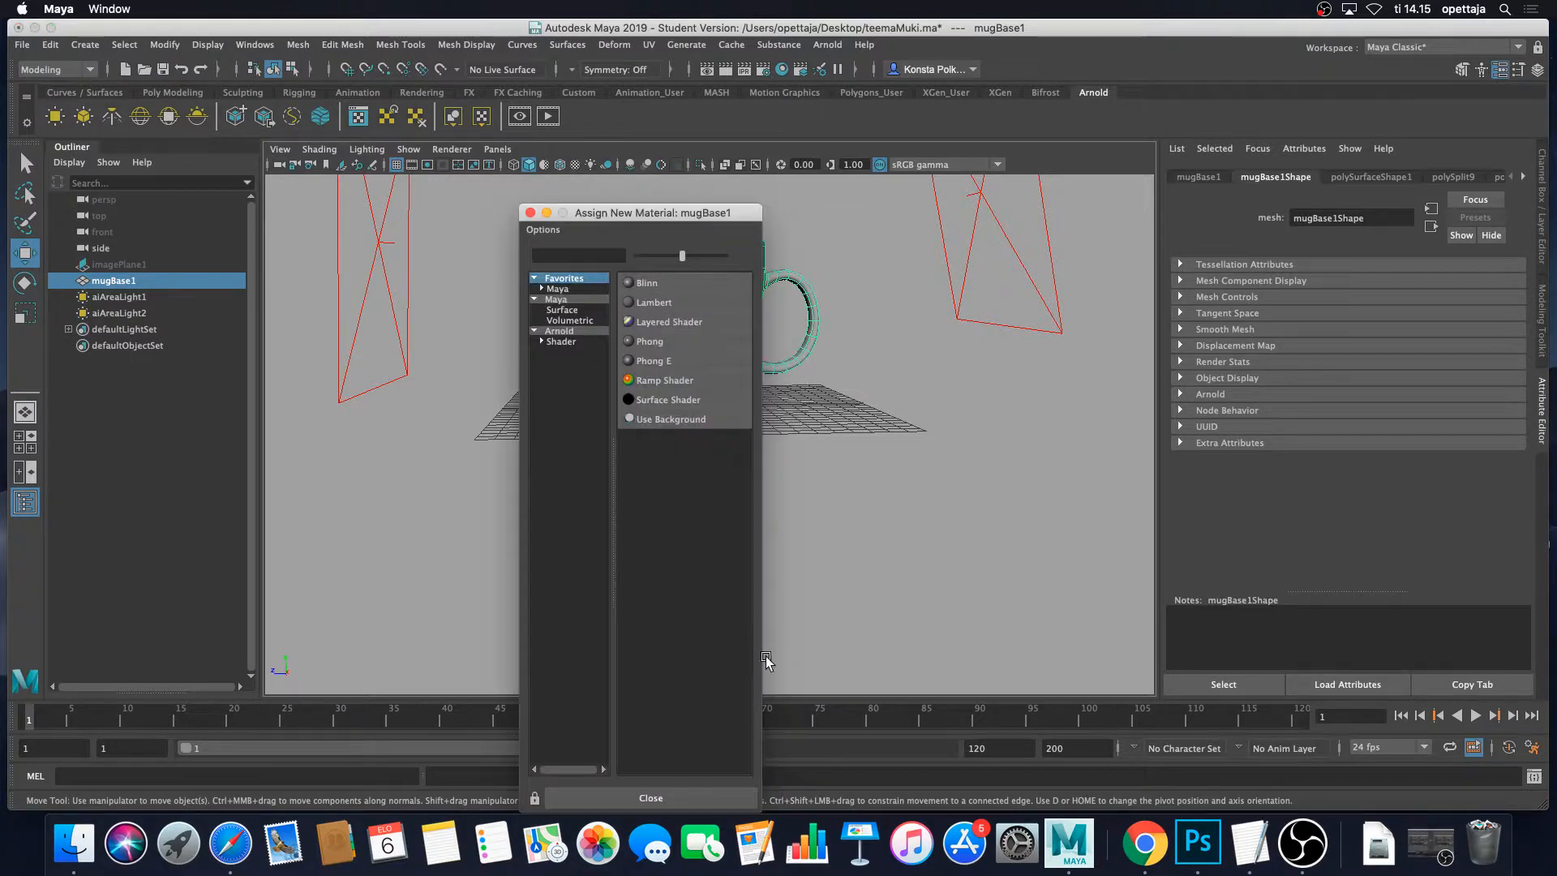
{"action": "left_click_drag", "start_coordinate": [658, 212], "coordinate": [664, 123]}
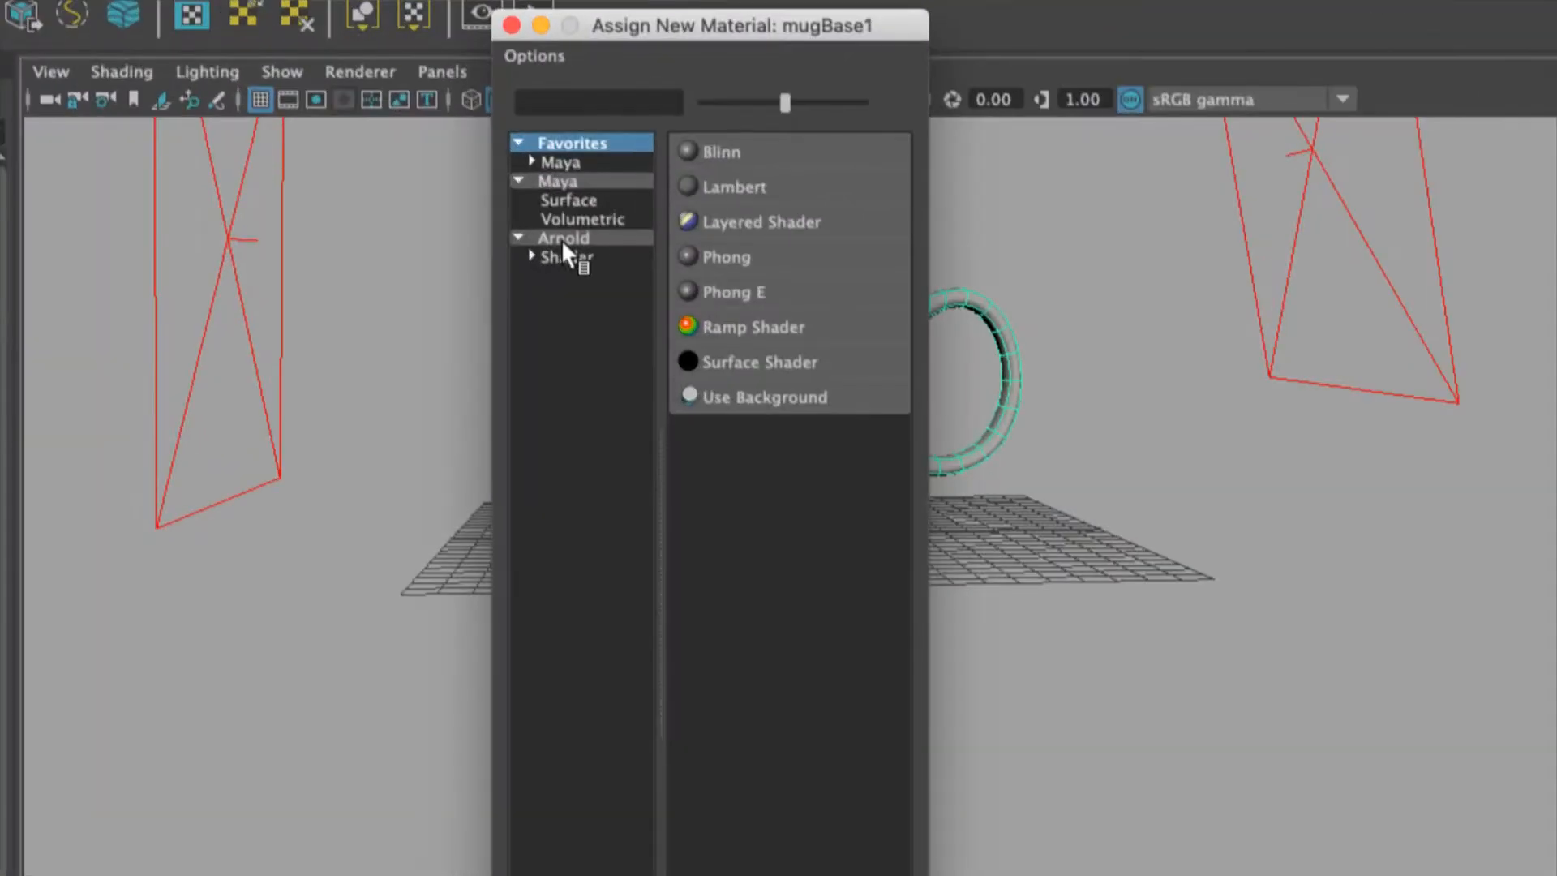
{"action": "left_click", "coordinate": [613, 240]}
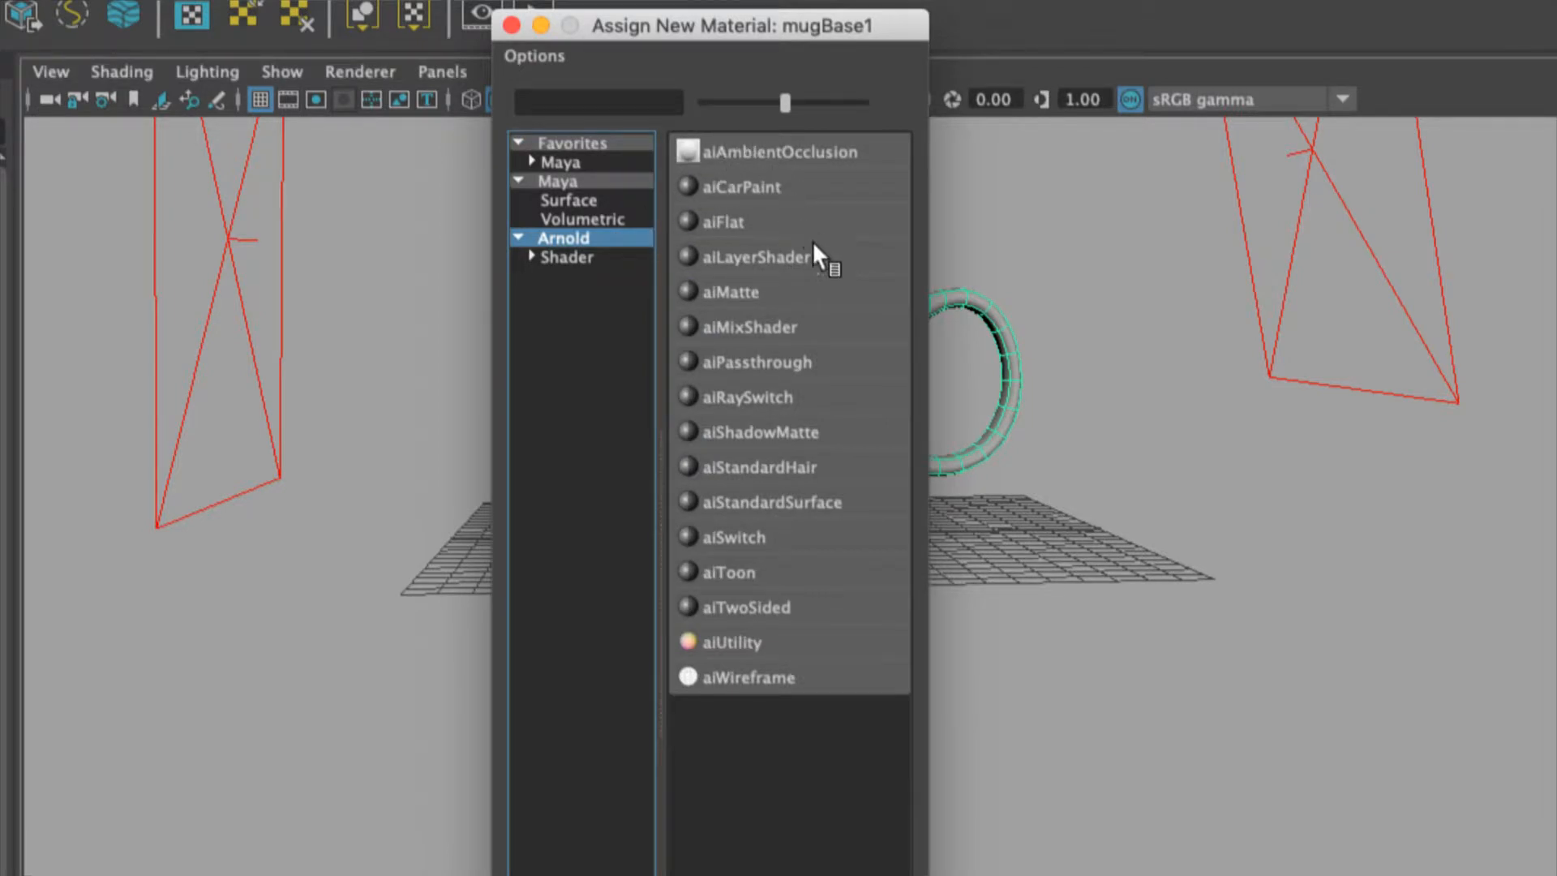
{"action": "left_click", "coordinate": [872, 498]}
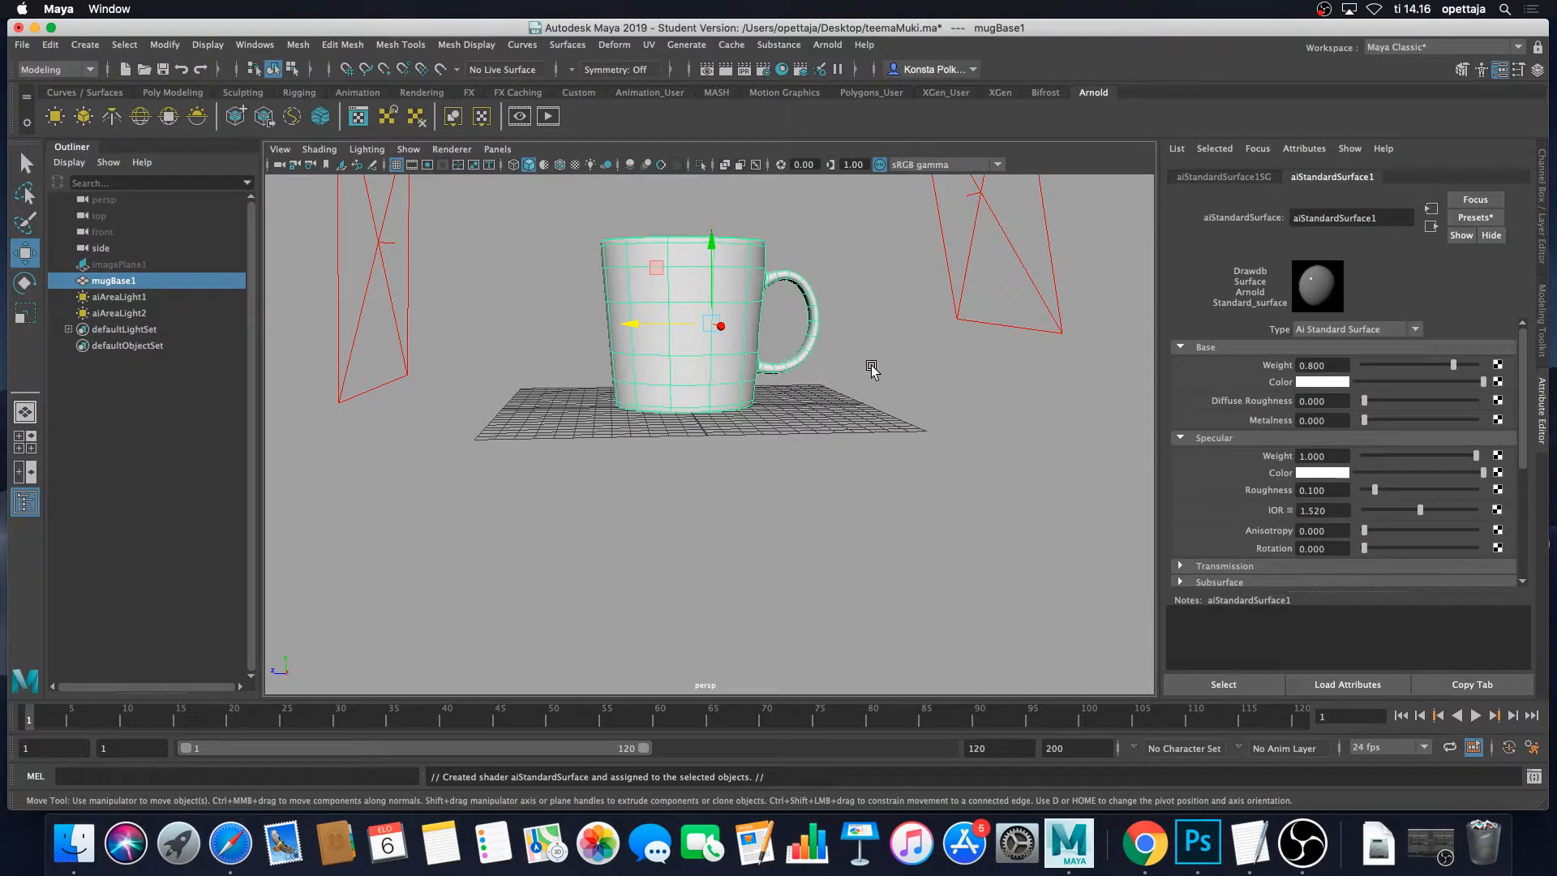
{"action": "middle_click_drag", "start_coordinate": [916, 316], "coordinate": [932, 406], "text": "alt"}
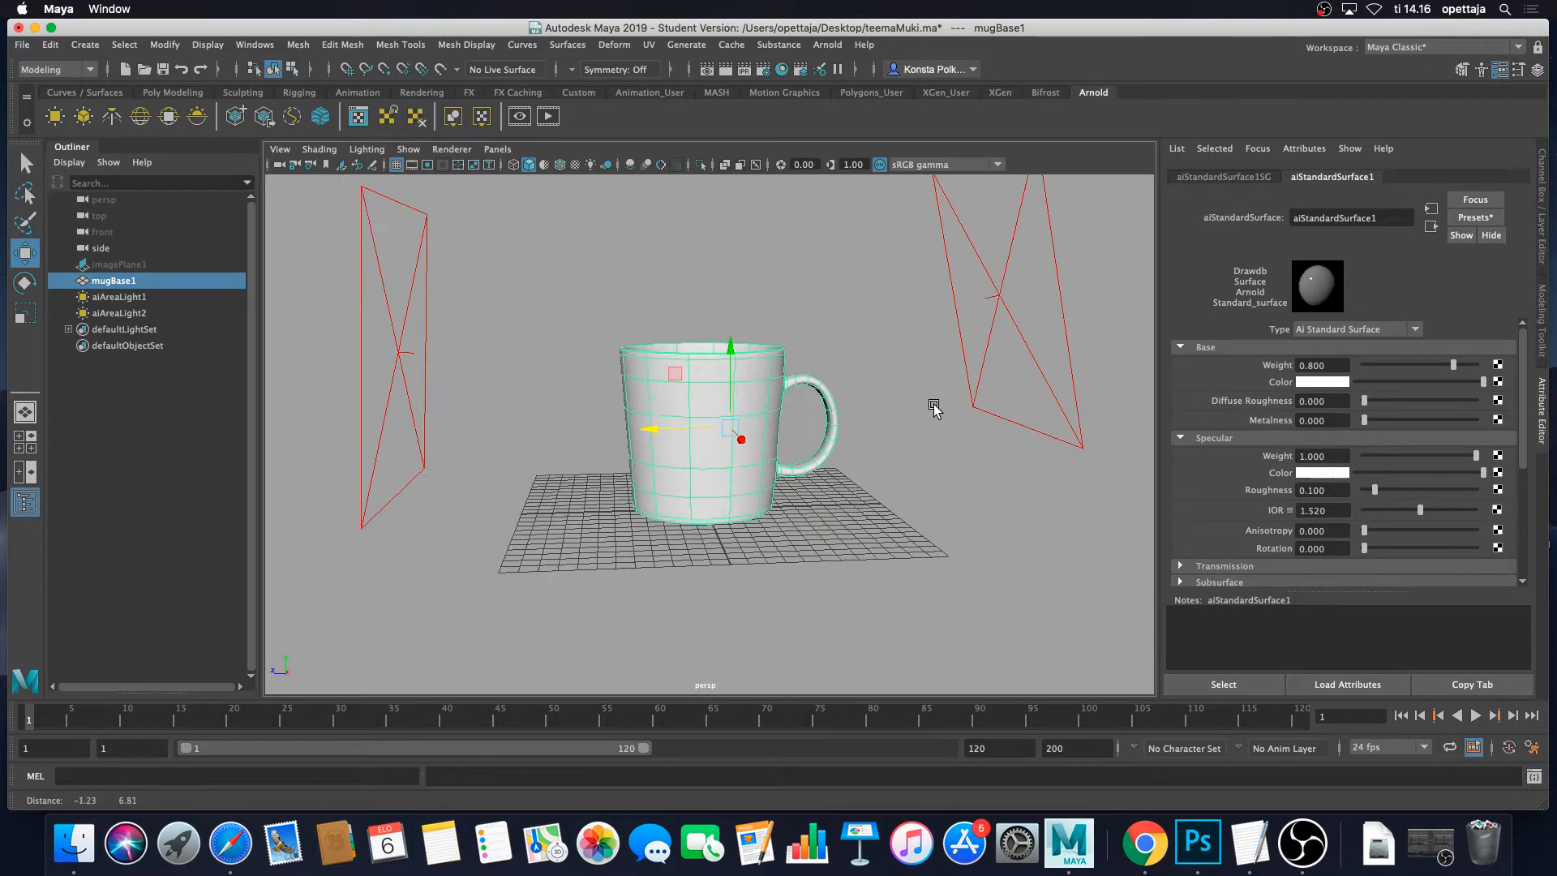
{"action": "scroll", "coordinate": [929, 406], "scroll_direction": "down", "scroll_amount": 2}
{"action": "scroll", "coordinate": [921, 406], "scroll_direction": "up", "scroll_amount": 2}
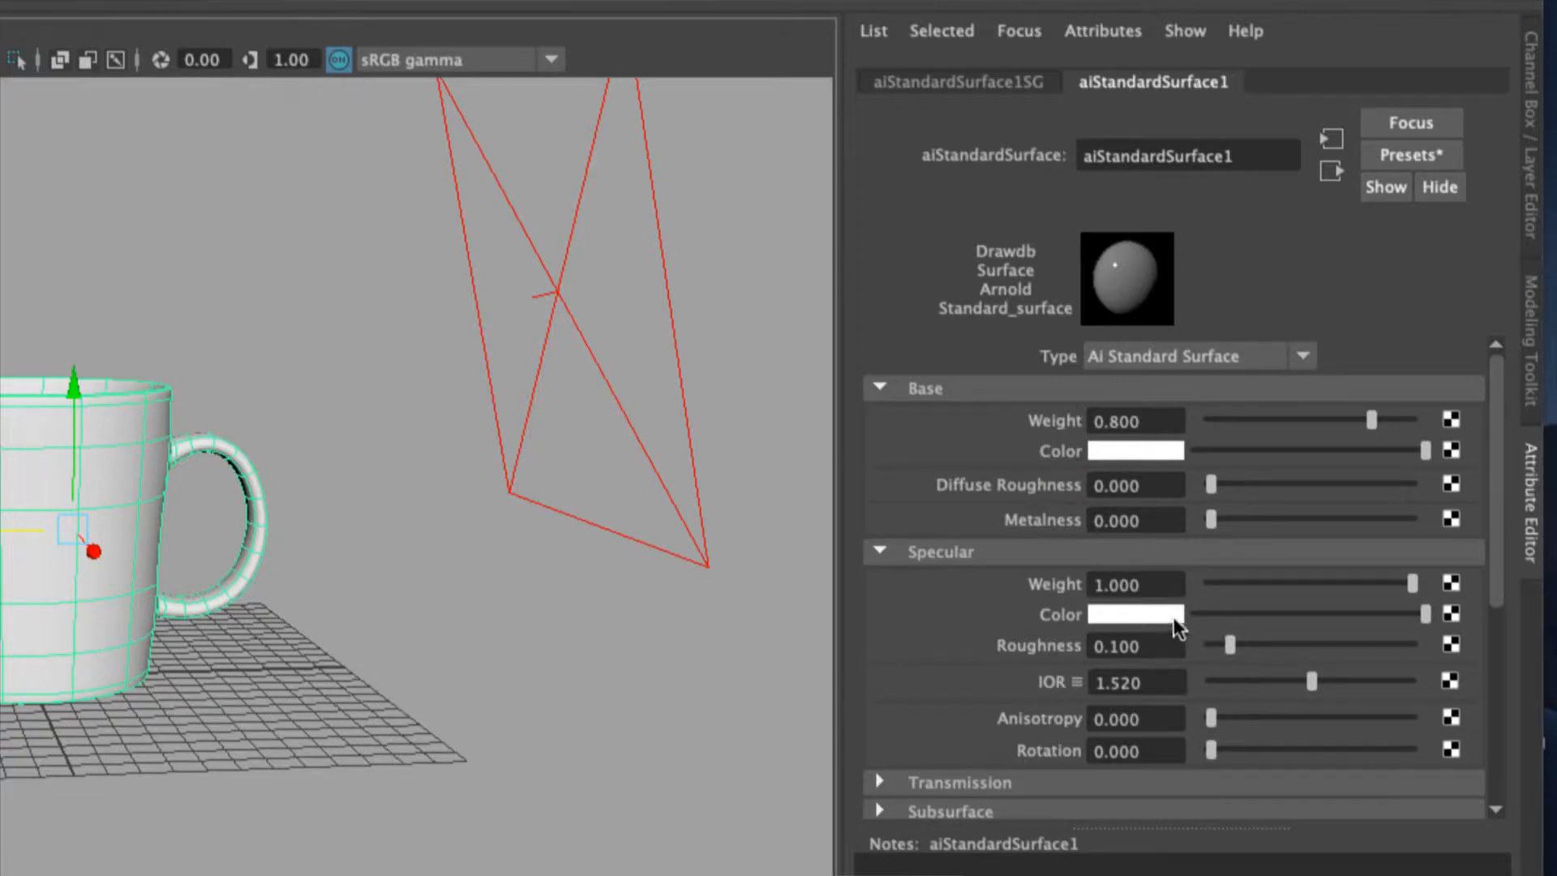
Replace the mug material's settings with the Ceramic preset of the Arnold standard surface.
{"action": "scroll", "coordinate": [1175, 617], "scroll_direction": "down", "scroll_amount": 5}
{"action": "scroll", "coordinate": [1175, 616], "scroll_direction": "up", "scroll_amount": 5}
{"action": "left_click", "coordinate": [1413, 155]}
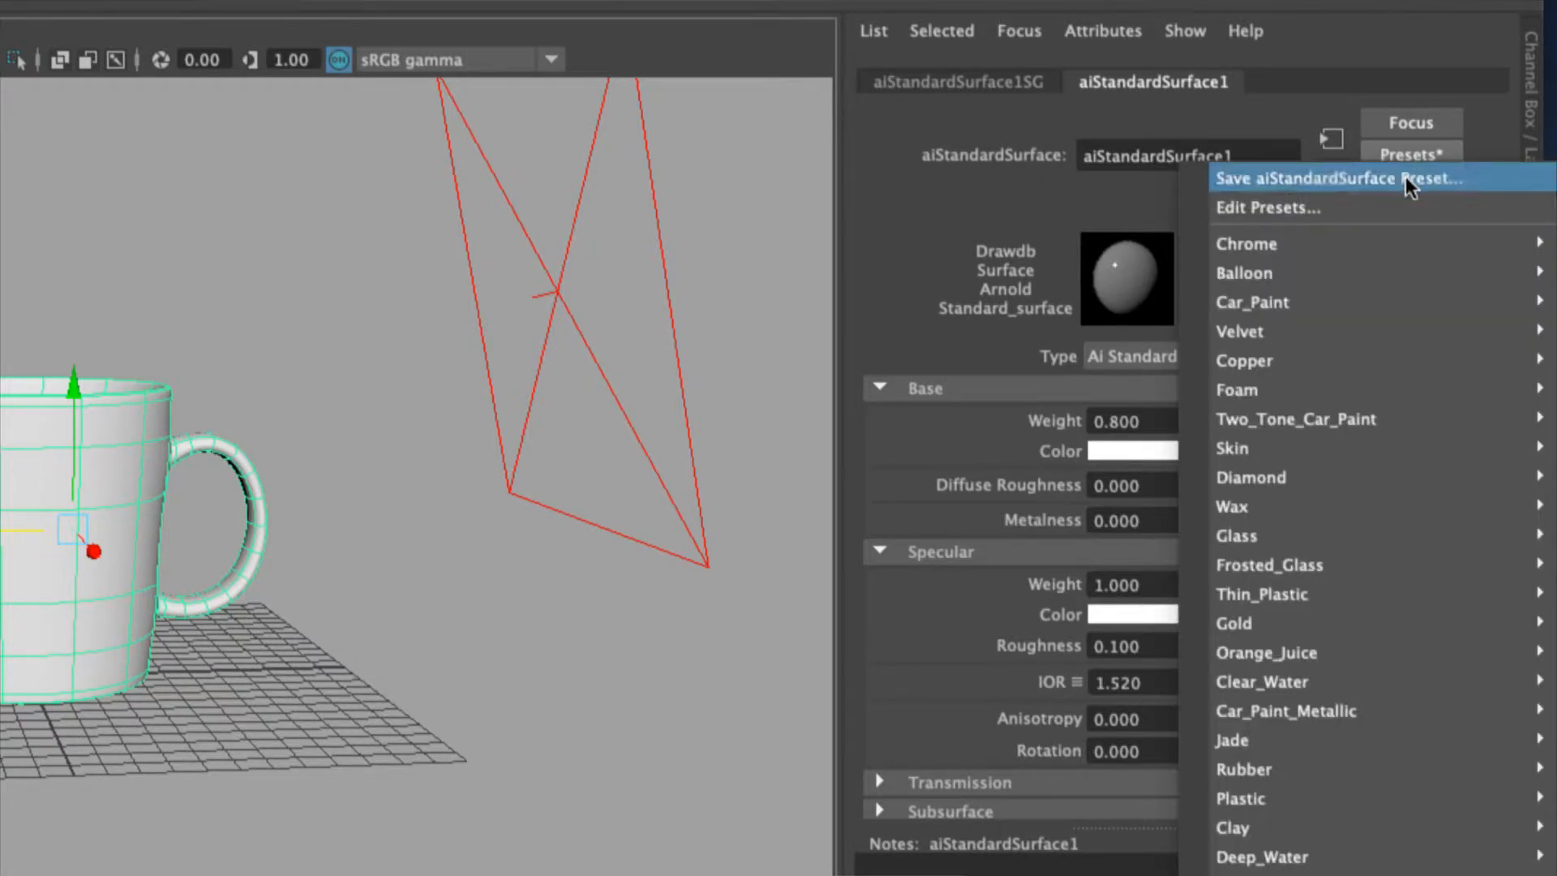
{"action": "mouse_move", "coordinate": [1402, 253]}
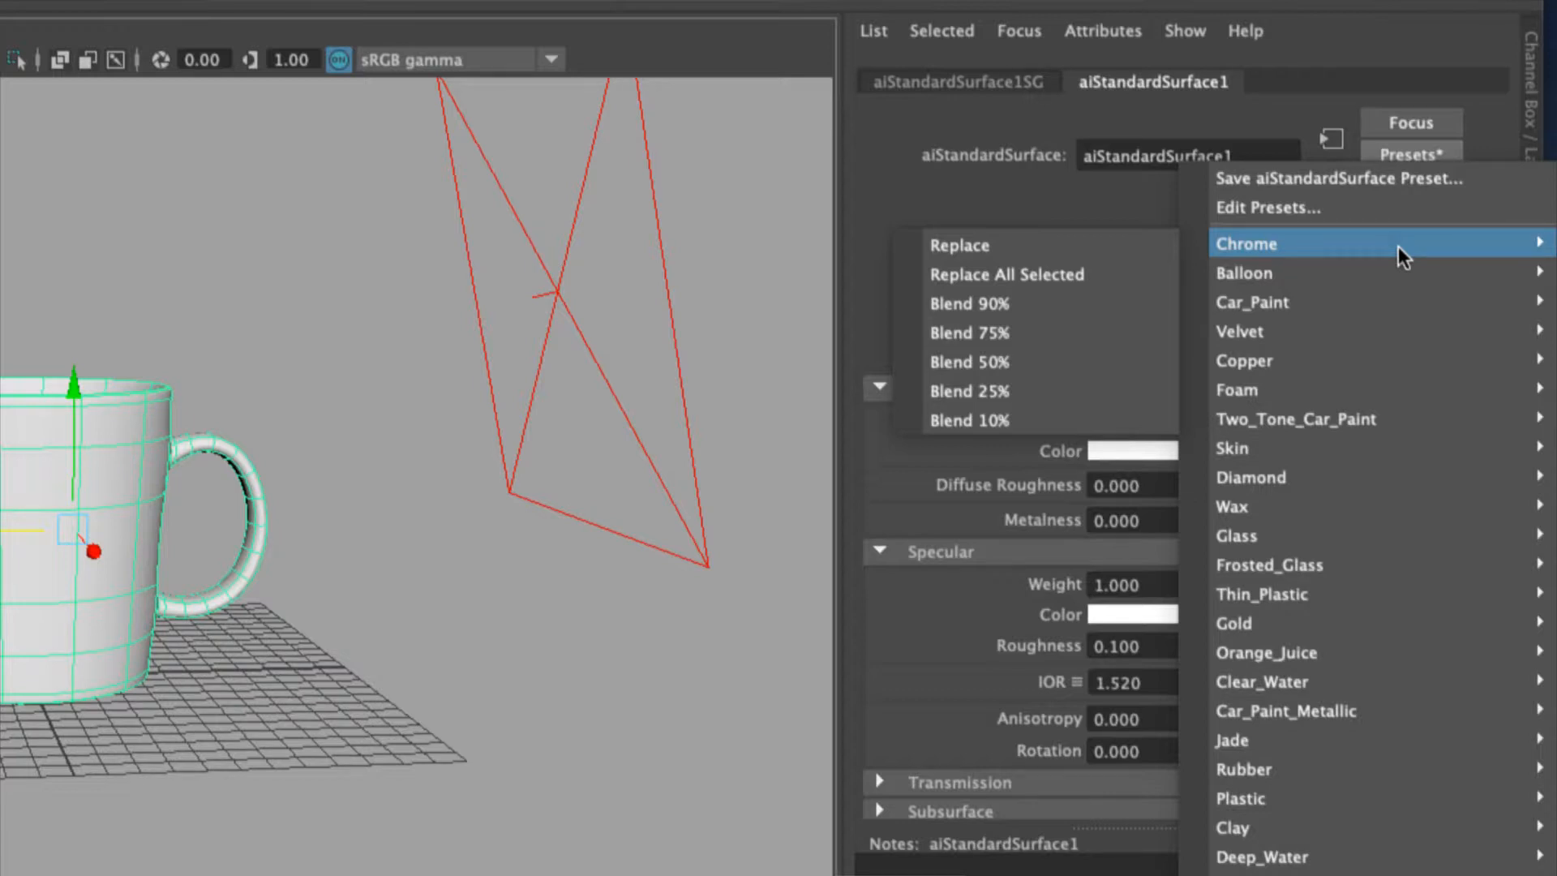
{"action": "mouse_move", "coordinate": [1392, 322]}
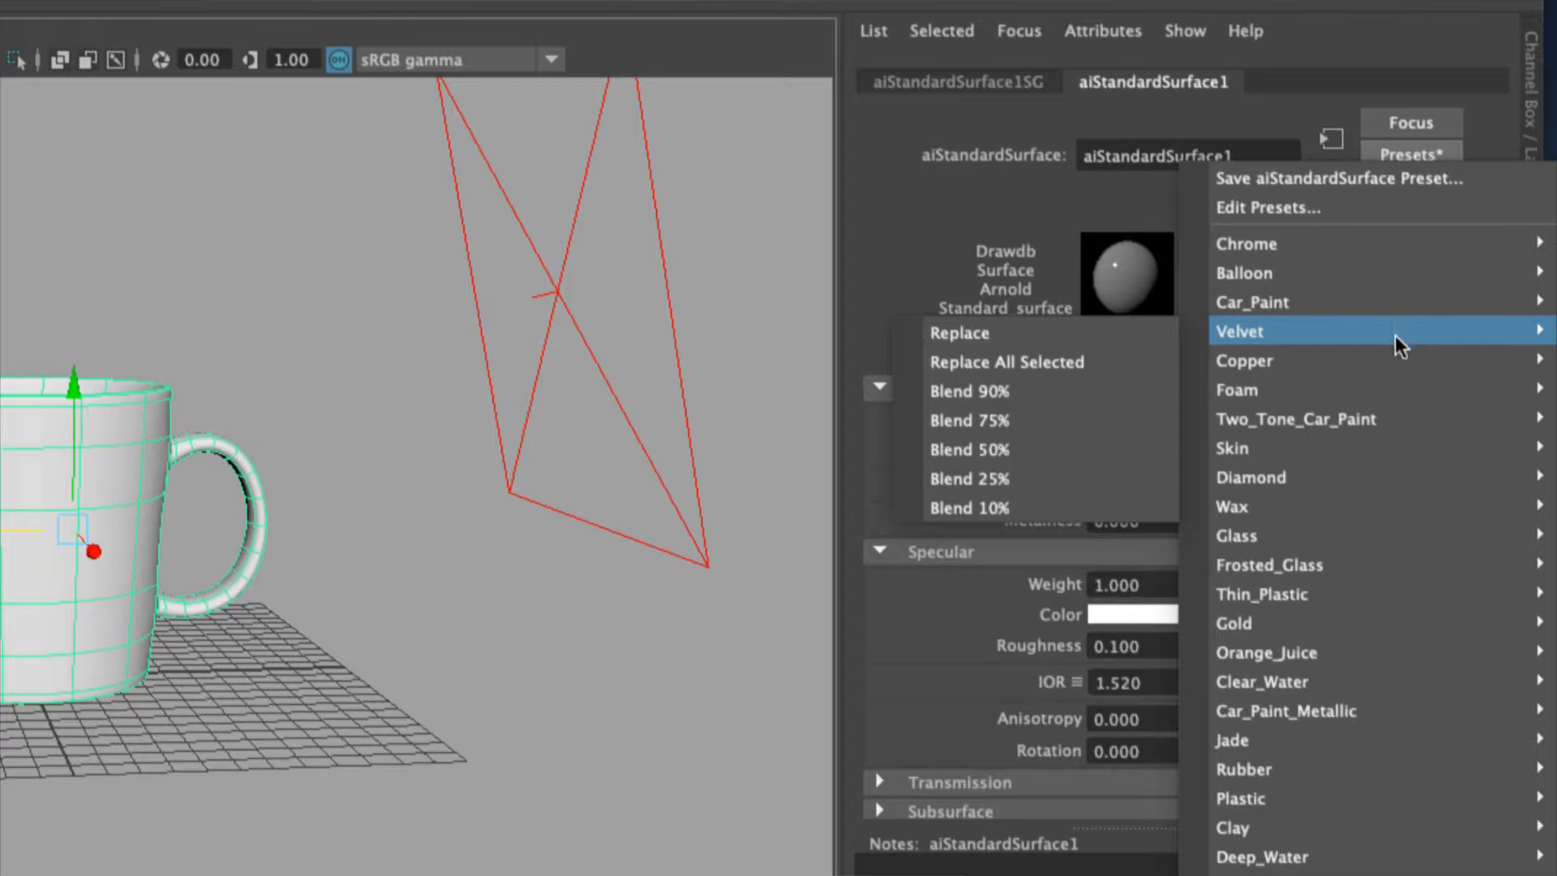
{"action": "mouse_move", "coordinate": [1391, 354]}
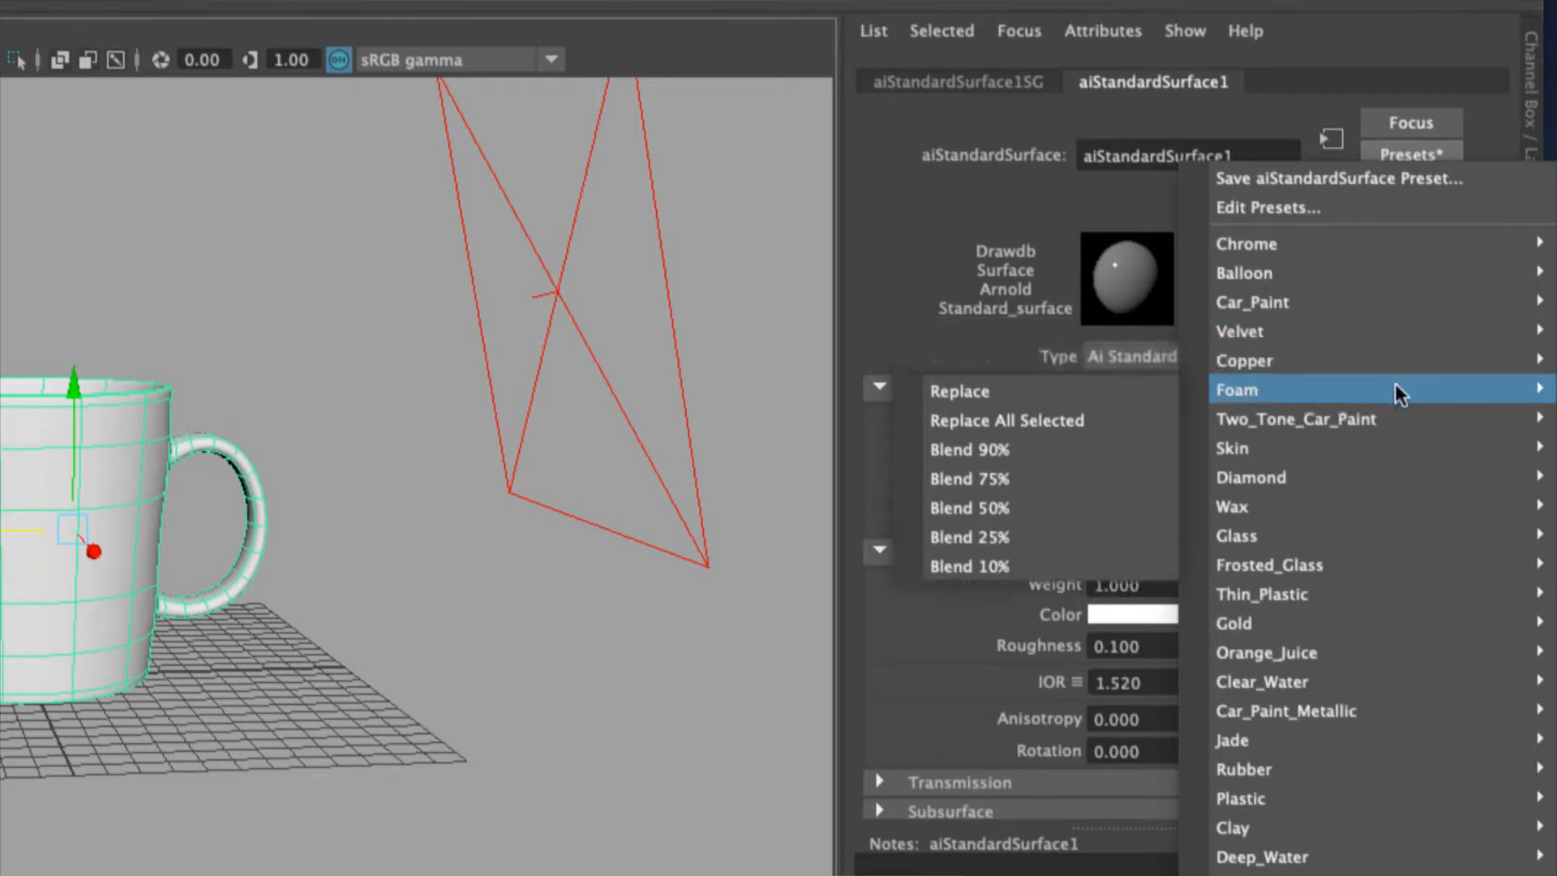
{"action": "mouse_move", "coordinate": [1379, 422]}
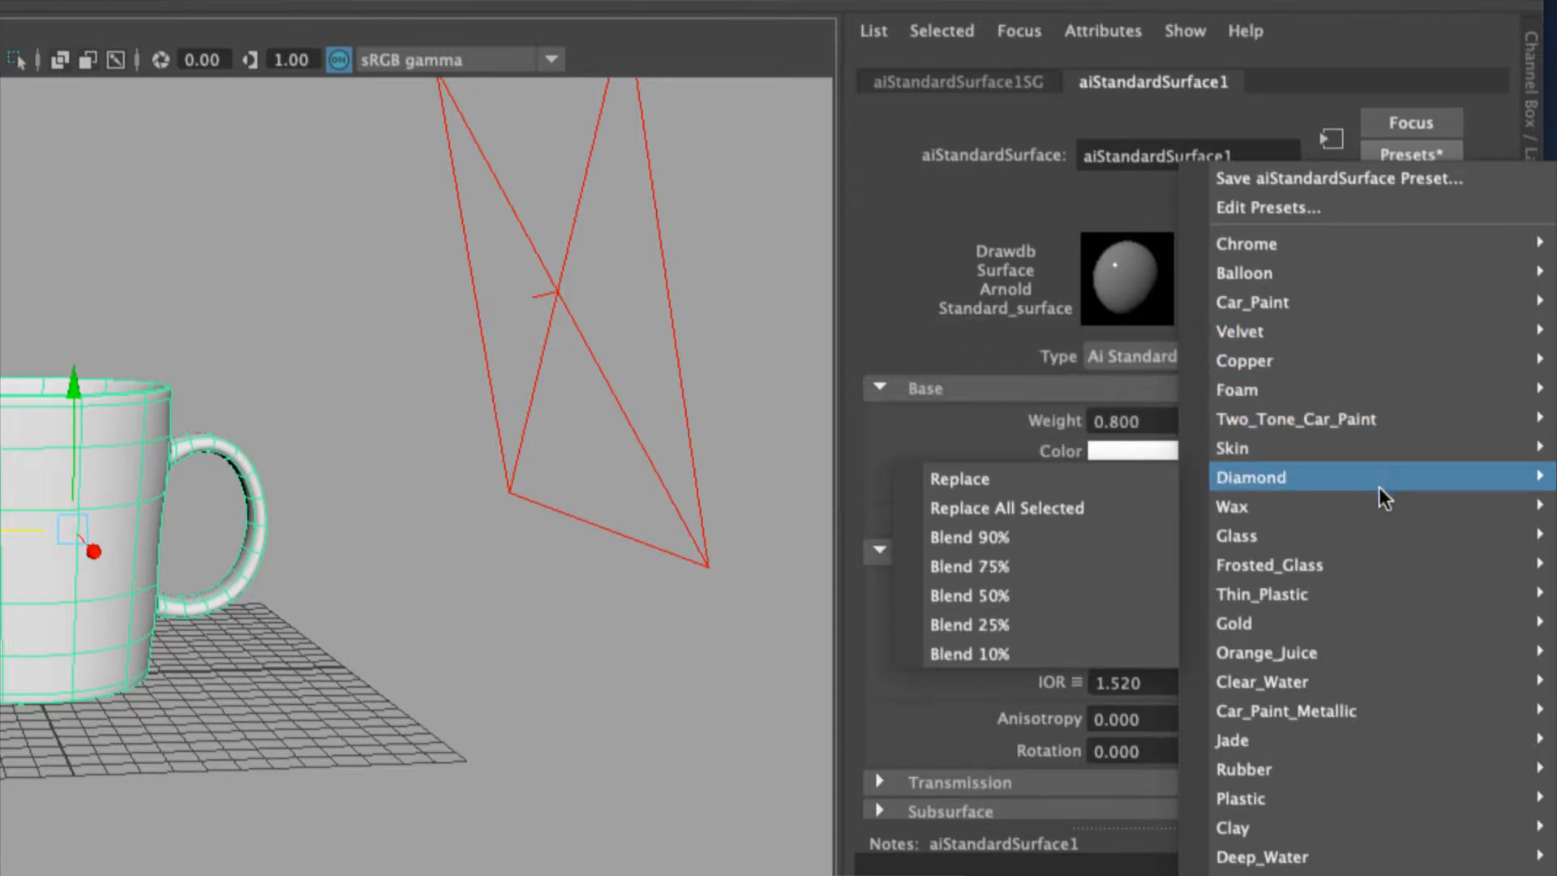
{"action": "mouse_move", "coordinate": [1379, 490]}
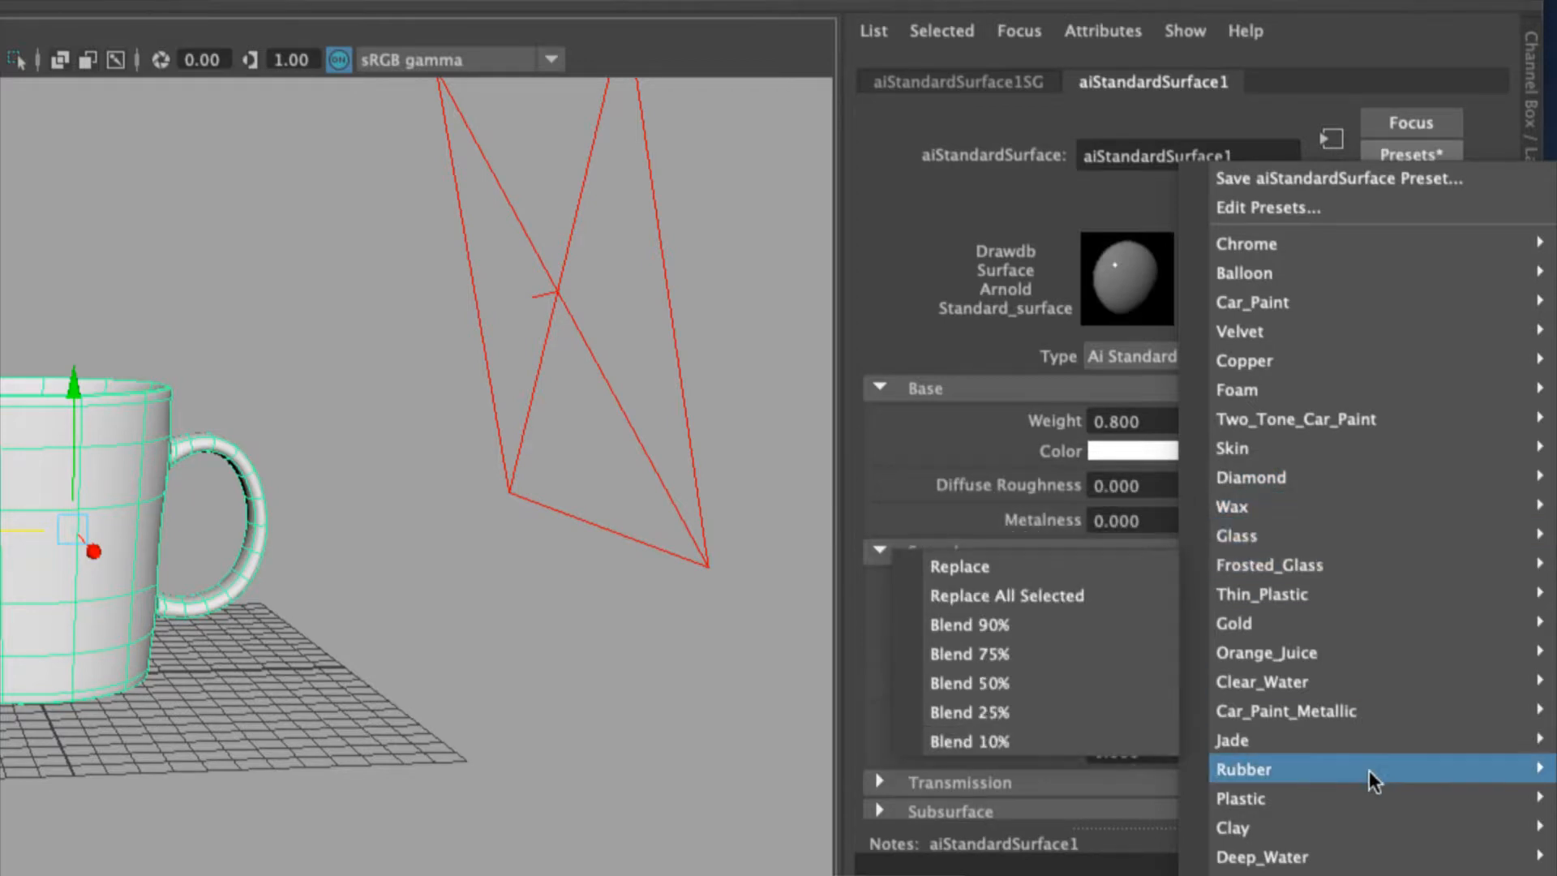
{"action": "mouse_move", "coordinate": [1384, 849]}
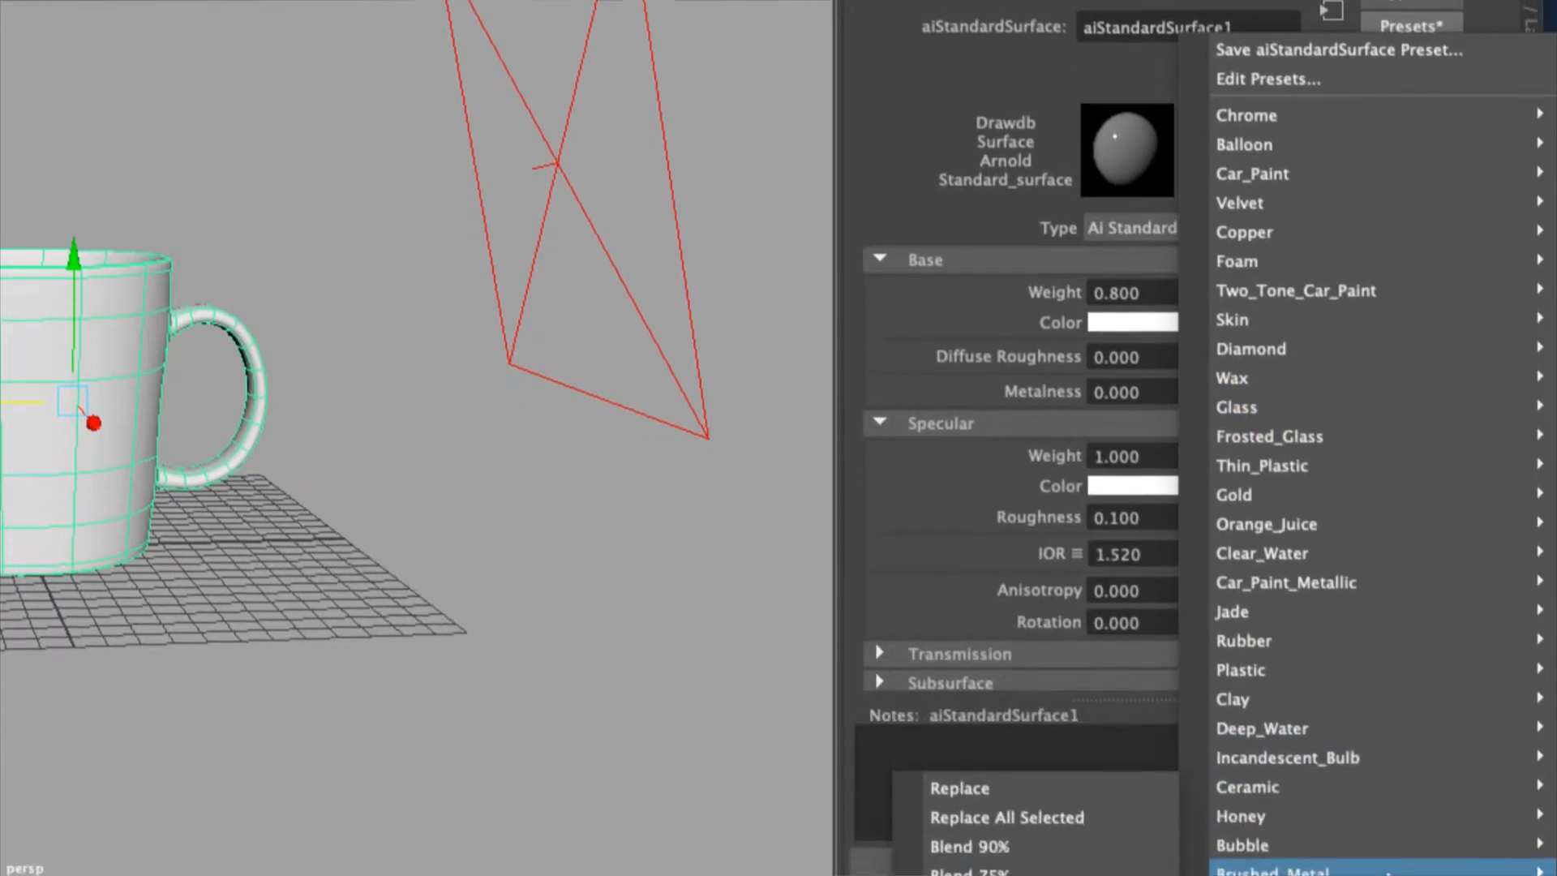
{"action": "mouse_move", "coordinate": [1372, 748]}
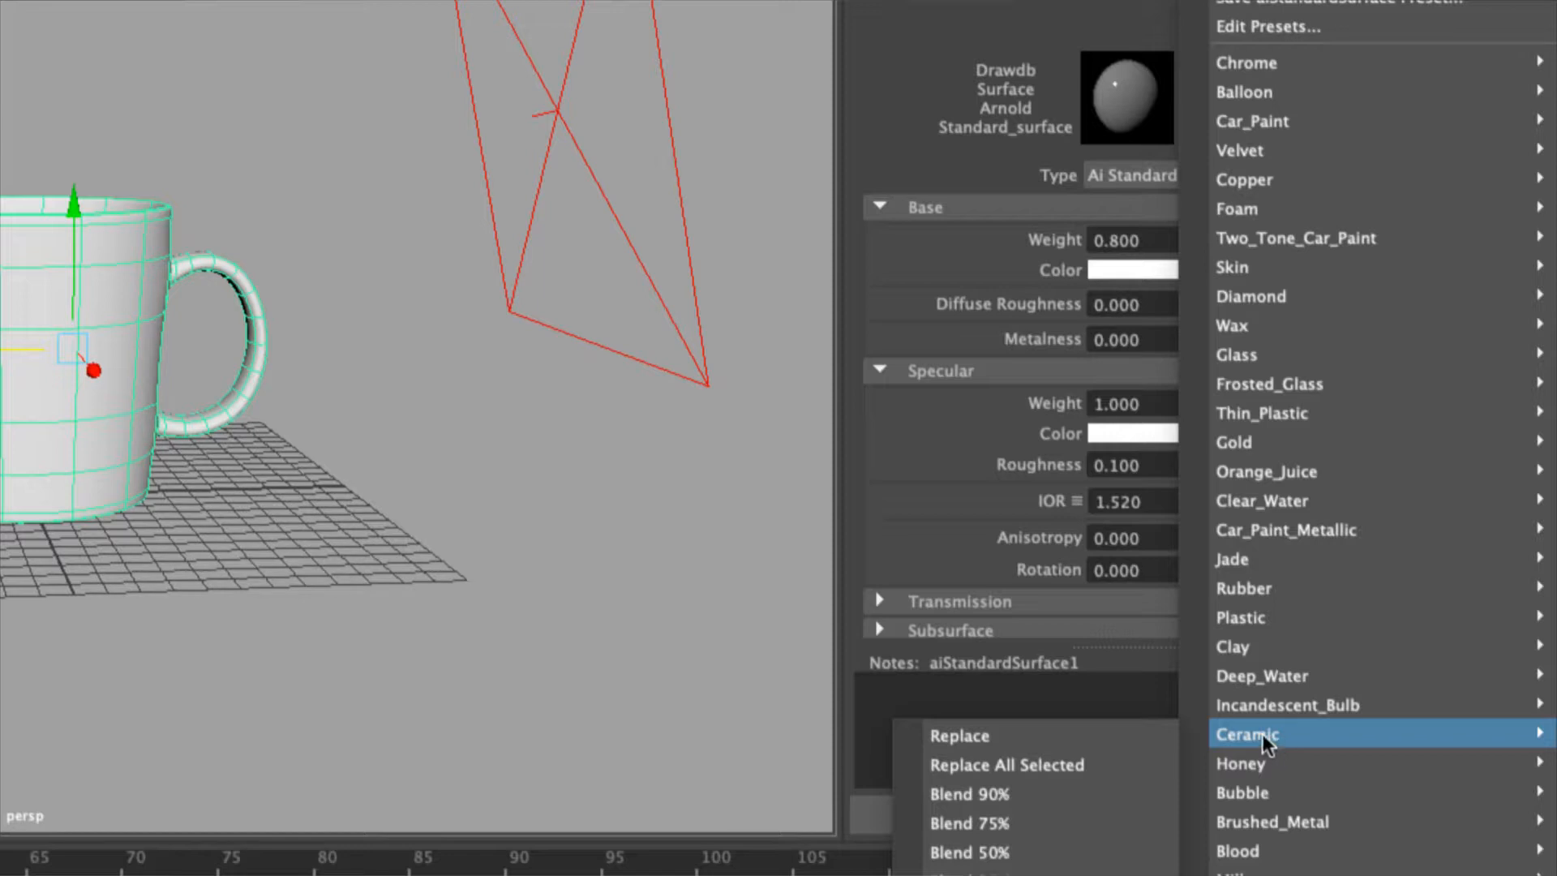
{"action": "left_click", "coordinate": [1133, 743]}
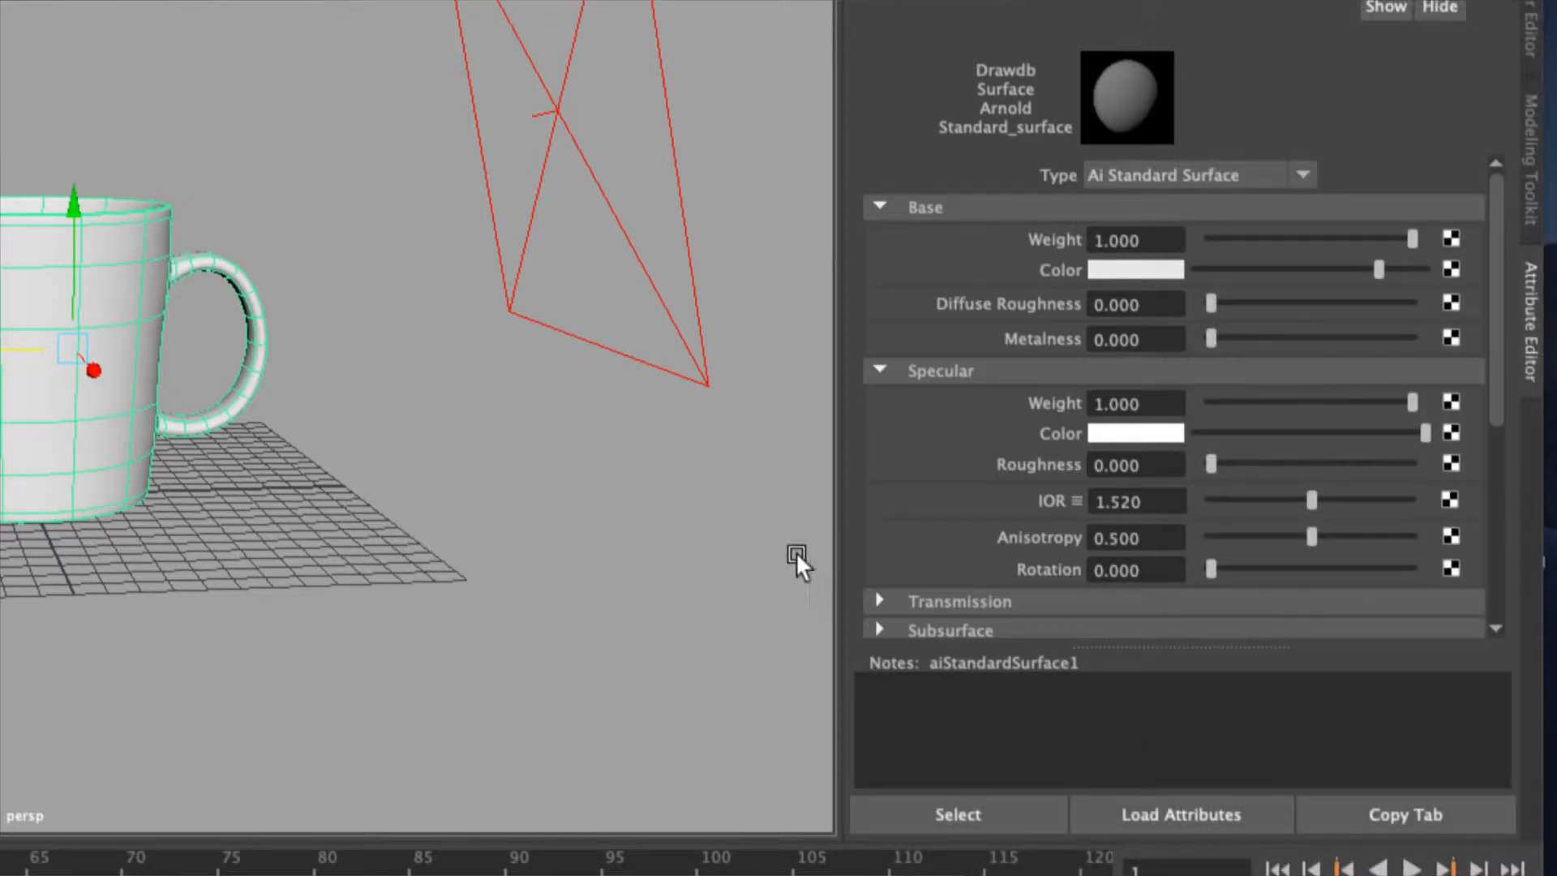
Frame the mug together with both area lights and render the ceramic mug in Arnold RenderView.
{"action": "scroll", "coordinate": [413, 521], "scroll_direction": "down", "scroll_amount": 5}
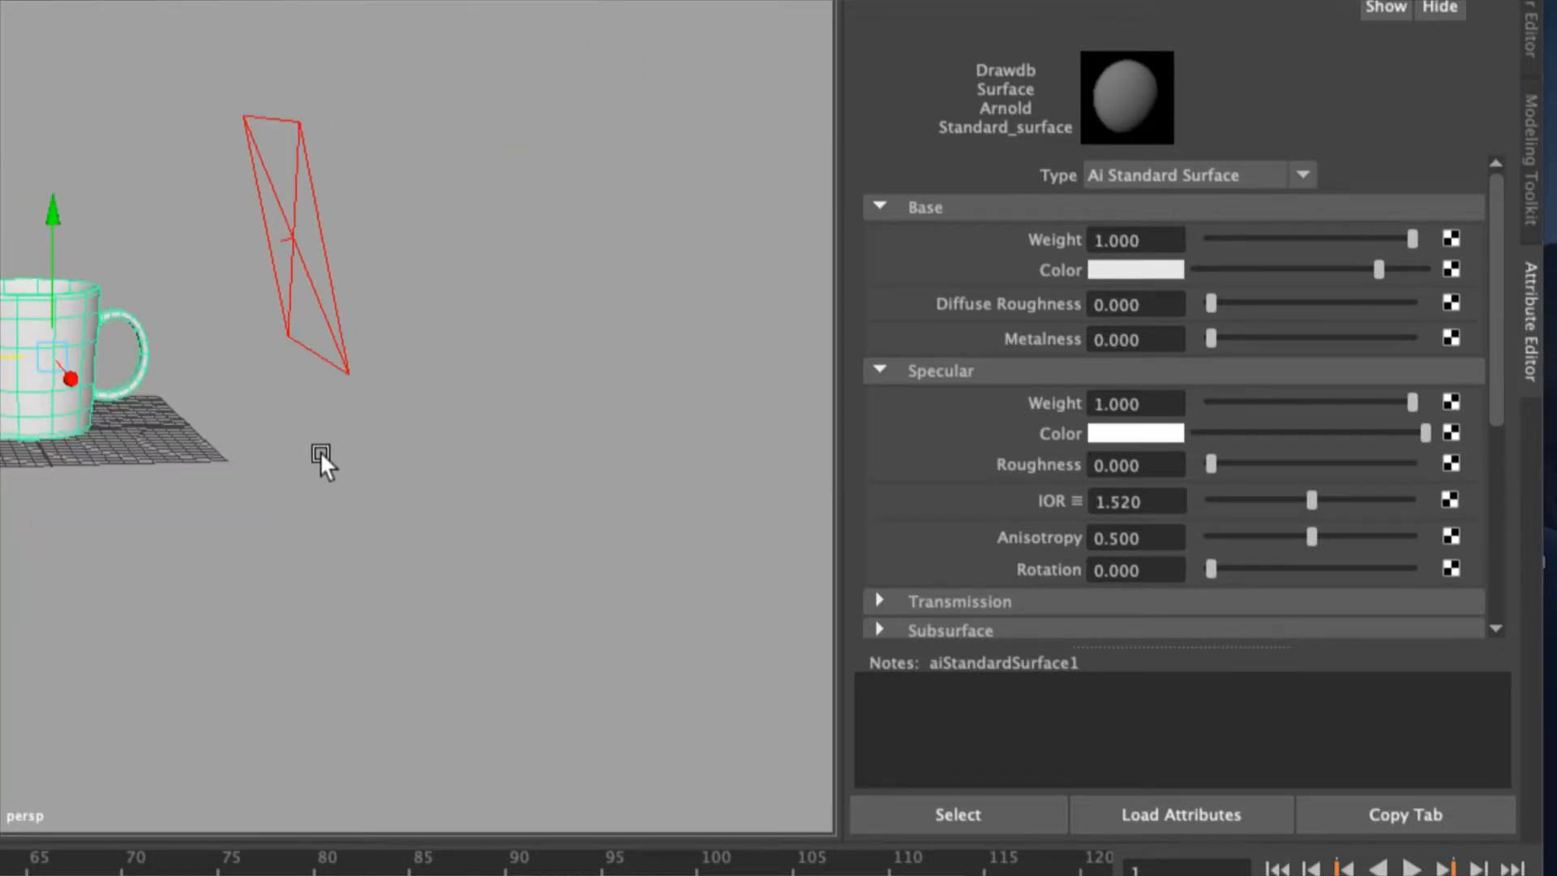
{"action": "middle_click_drag", "start_coordinate": [320, 459], "coordinate": [669, 498], "text": "alt"}
{"action": "scroll", "coordinate": [653, 495], "scroll_direction": "up", "scroll_amount": 4}
{"action": "mouse_move", "coordinate": [672, 495]}
{"action": "left_mouse_down", "text": "alt"}
{"action": "mouse_move", "coordinate": [655, 496]}
{"action": "mouse_move", "coordinate": [685, 497]}
{"action": "left_mouse_up", "text": "alt"}
{"action": "scroll", "coordinate": [674, 506], "scroll_direction": "up", "scroll_amount": 3}
{"action": "middle_click_drag", "start_coordinate": [649, 511], "coordinate": [543, 500], "text": "alt"}
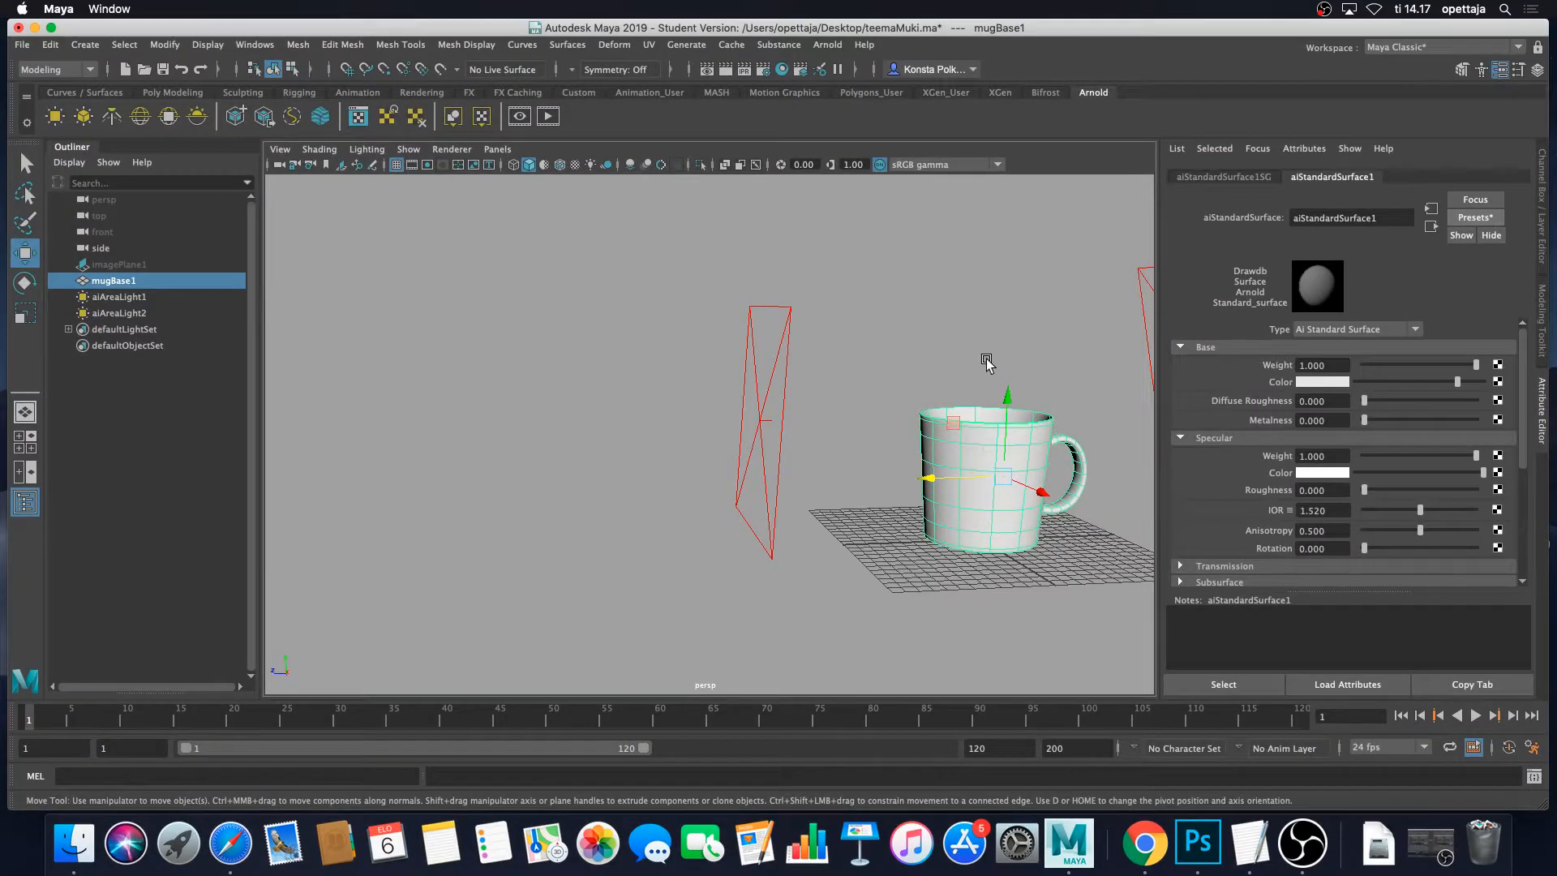
{"action": "middle_click_drag", "start_coordinate": [984, 358], "coordinate": [705, 357], "text": "alt"}
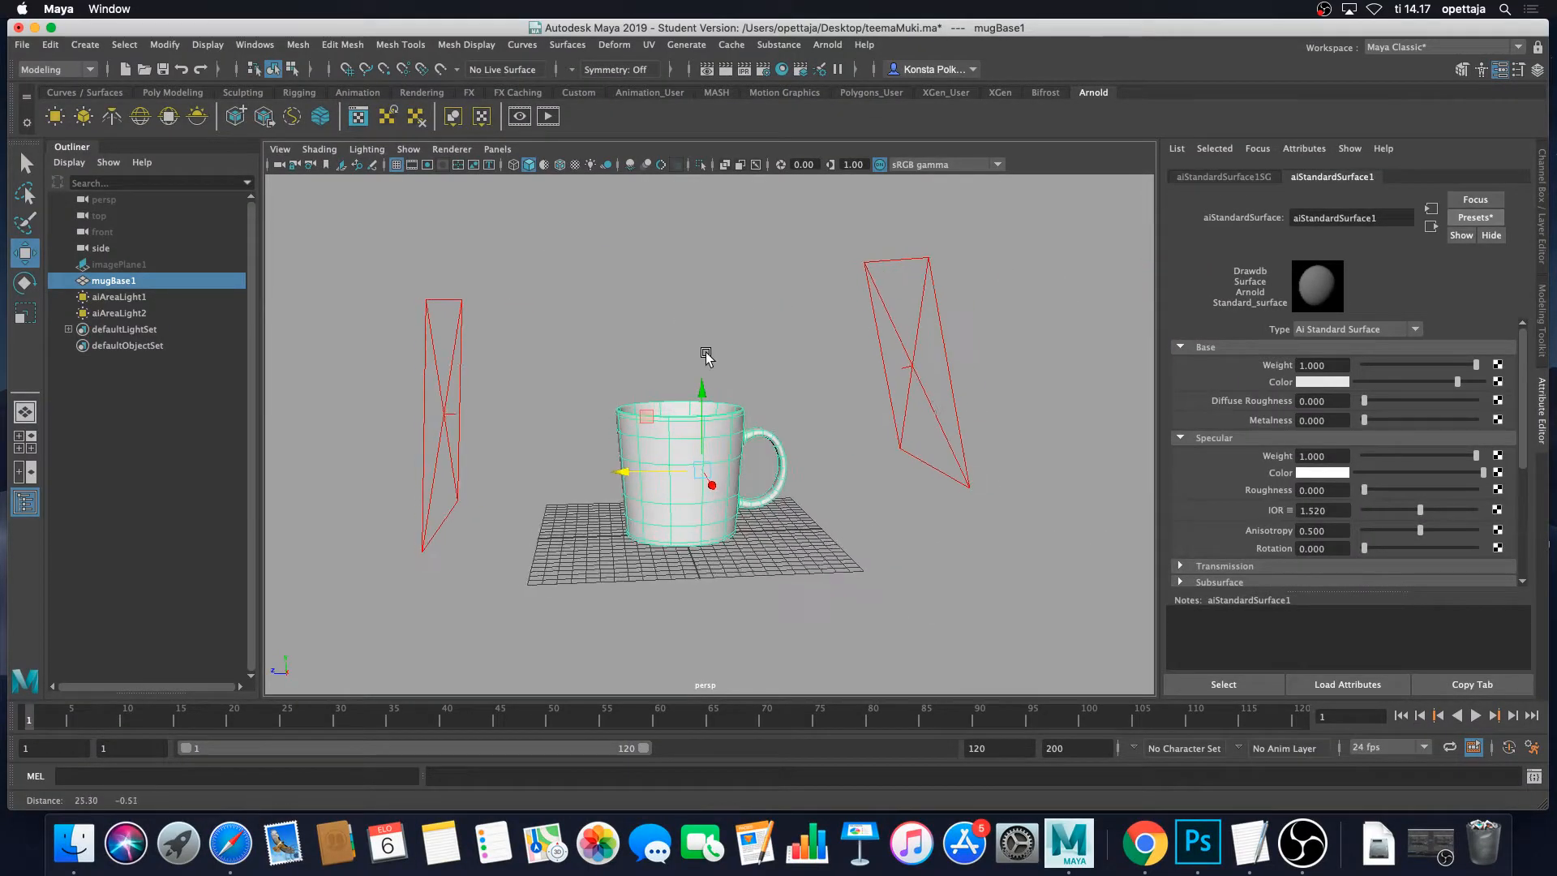
{"action": "right_click_drag", "start_coordinate": [705, 356], "coordinate": [862, 368], "text": "alt"}
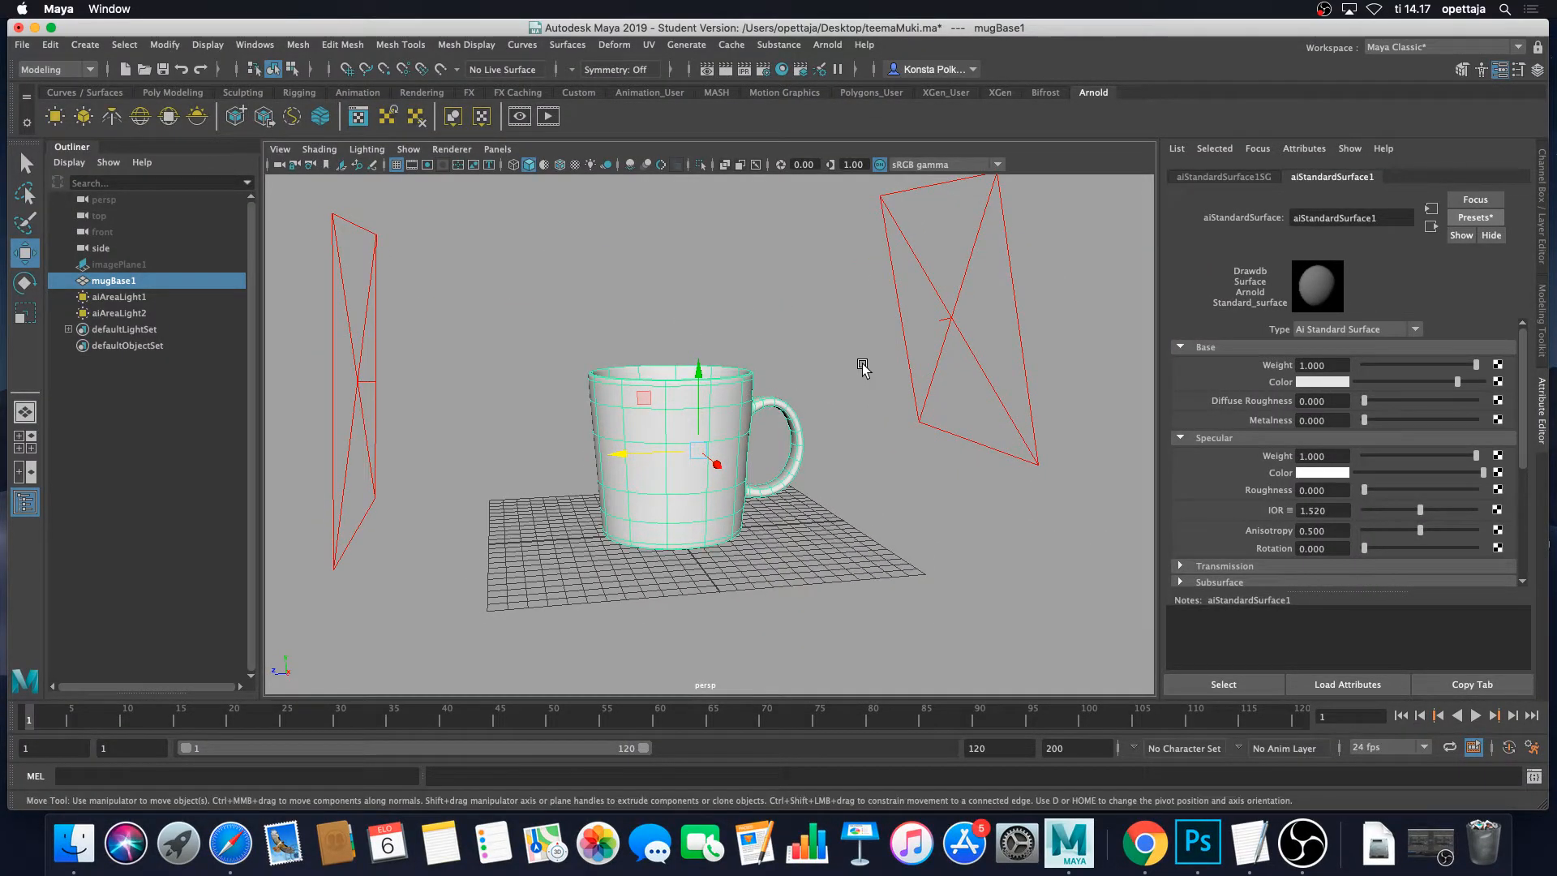
{"action": "left_click", "coordinate": [557, 120]}
{"action": "left_click_drag", "start_coordinate": [1281, 171], "coordinate": [834, 161]}
{"action": "scroll", "coordinate": [849, 410], "scroll_direction": "up", "scroll_amount": 1}
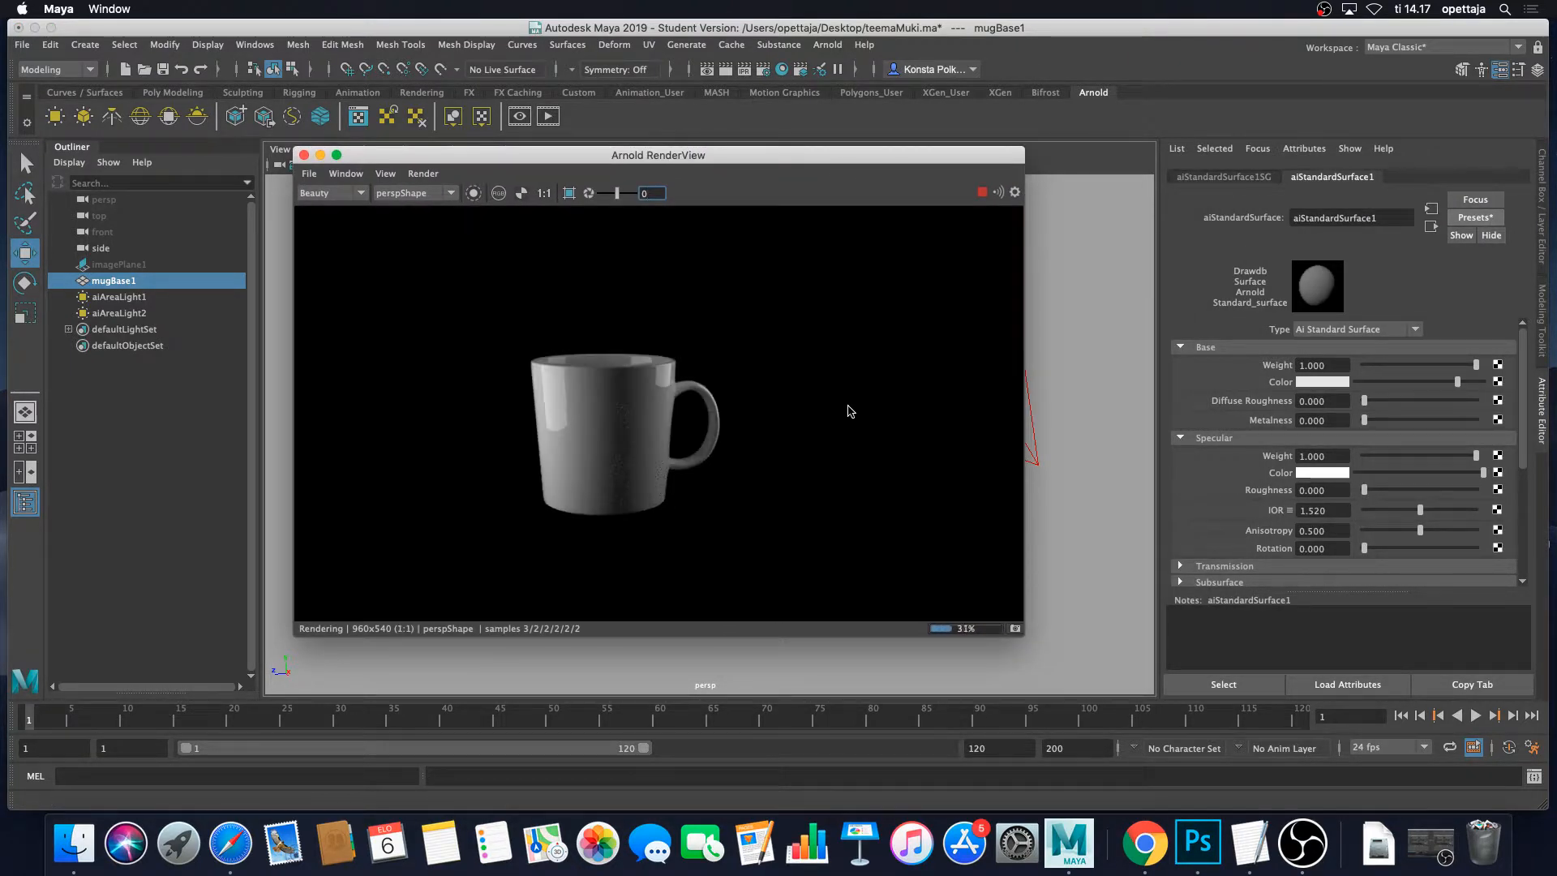
{"action": "middle_click_drag", "start_coordinate": [824, 403], "coordinate": [868, 404]}
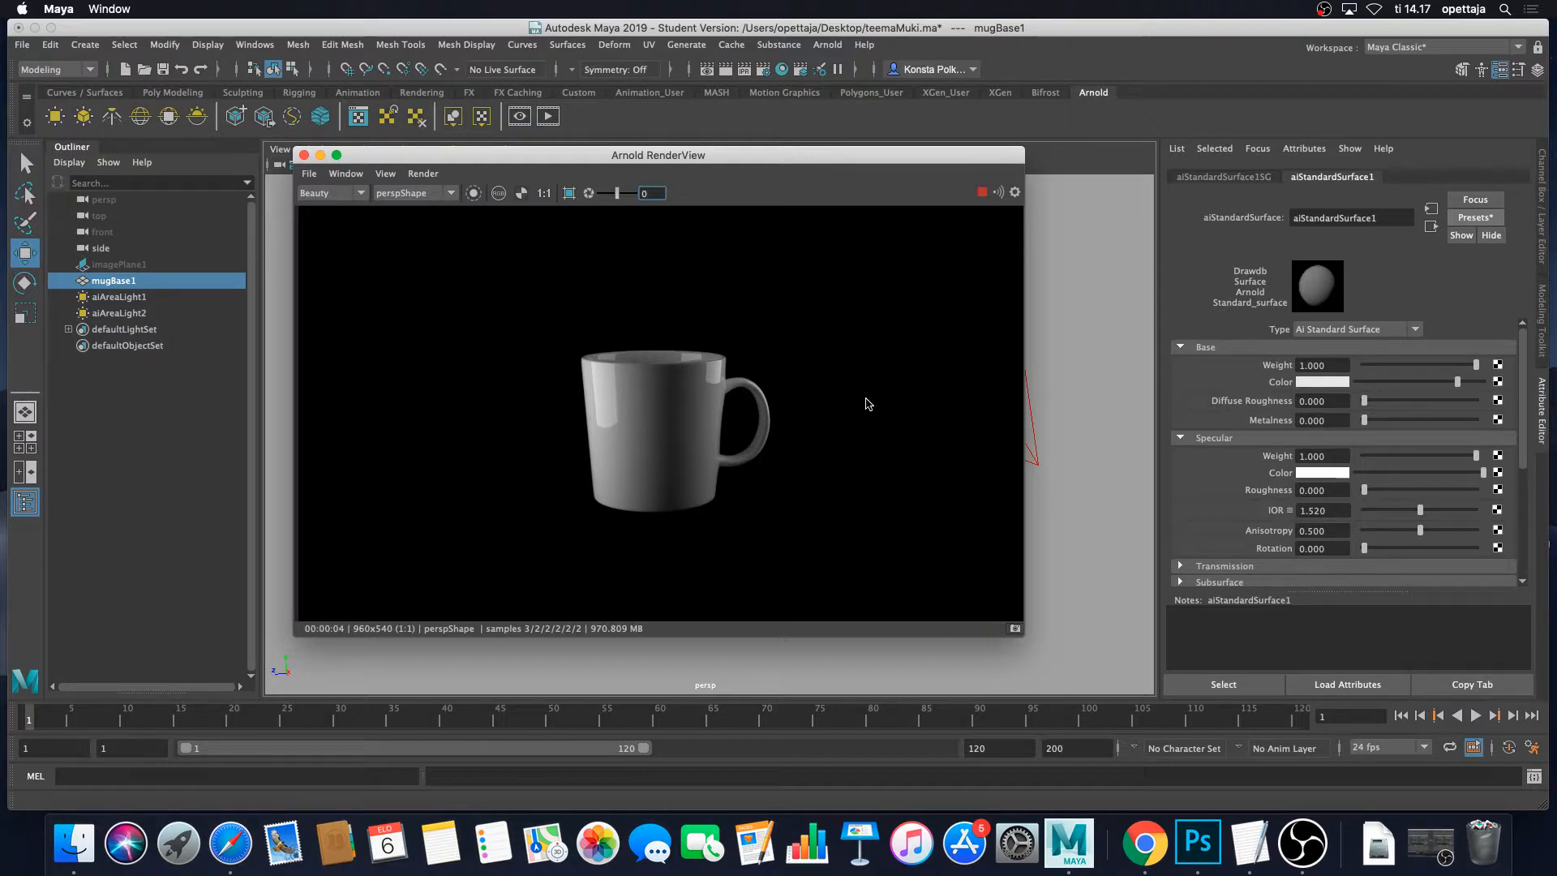
Enlarge the render window and set it beside the mug to examine the ceramic surface in a closer render.
{"action": "left_click_drag", "start_coordinate": [756, 158], "coordinate": [797, 137]}
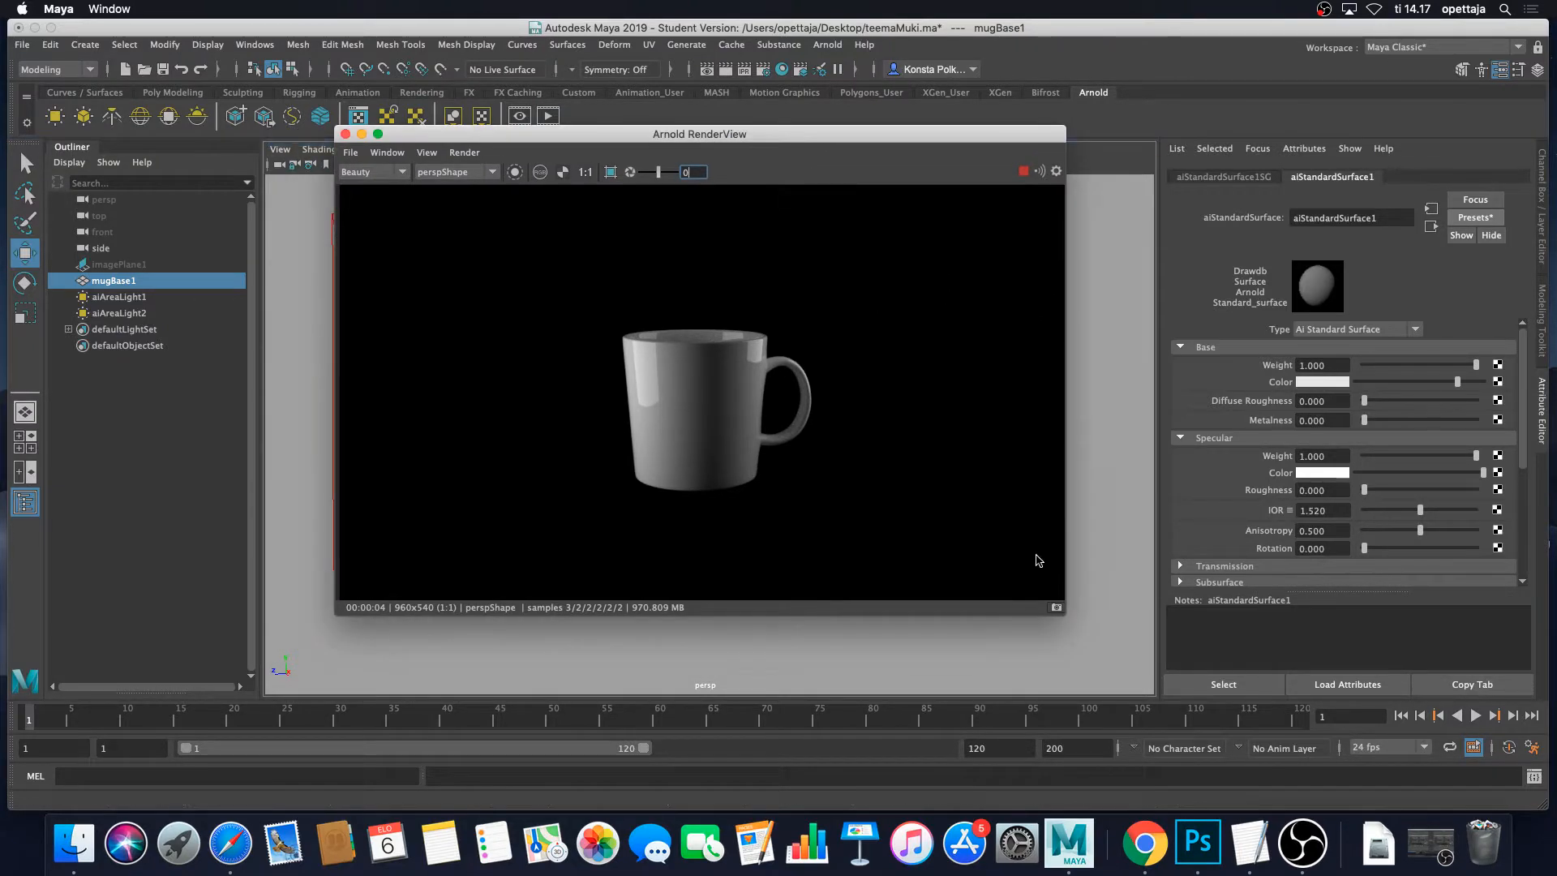
{"action": "left_click_drag", "start_coordinate": [1062, 613], "coordinate": [1173, 718]}
{"action": "key", "text": "f"}
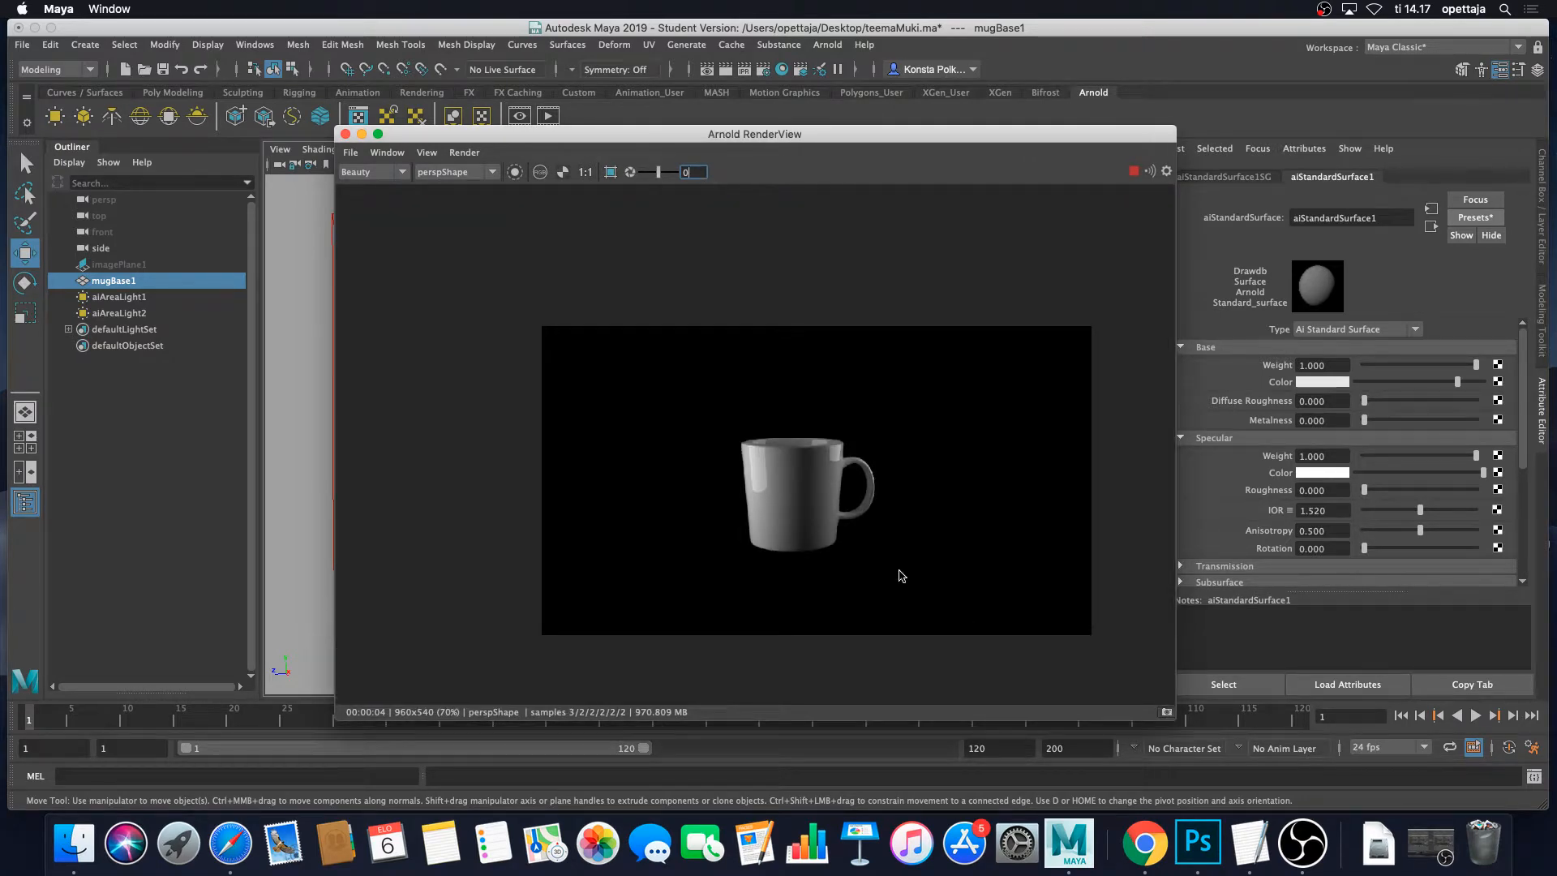
{"action": "middle_click_drag", "start_coordinate": [925, 542], "coordinate": [888, 517]}
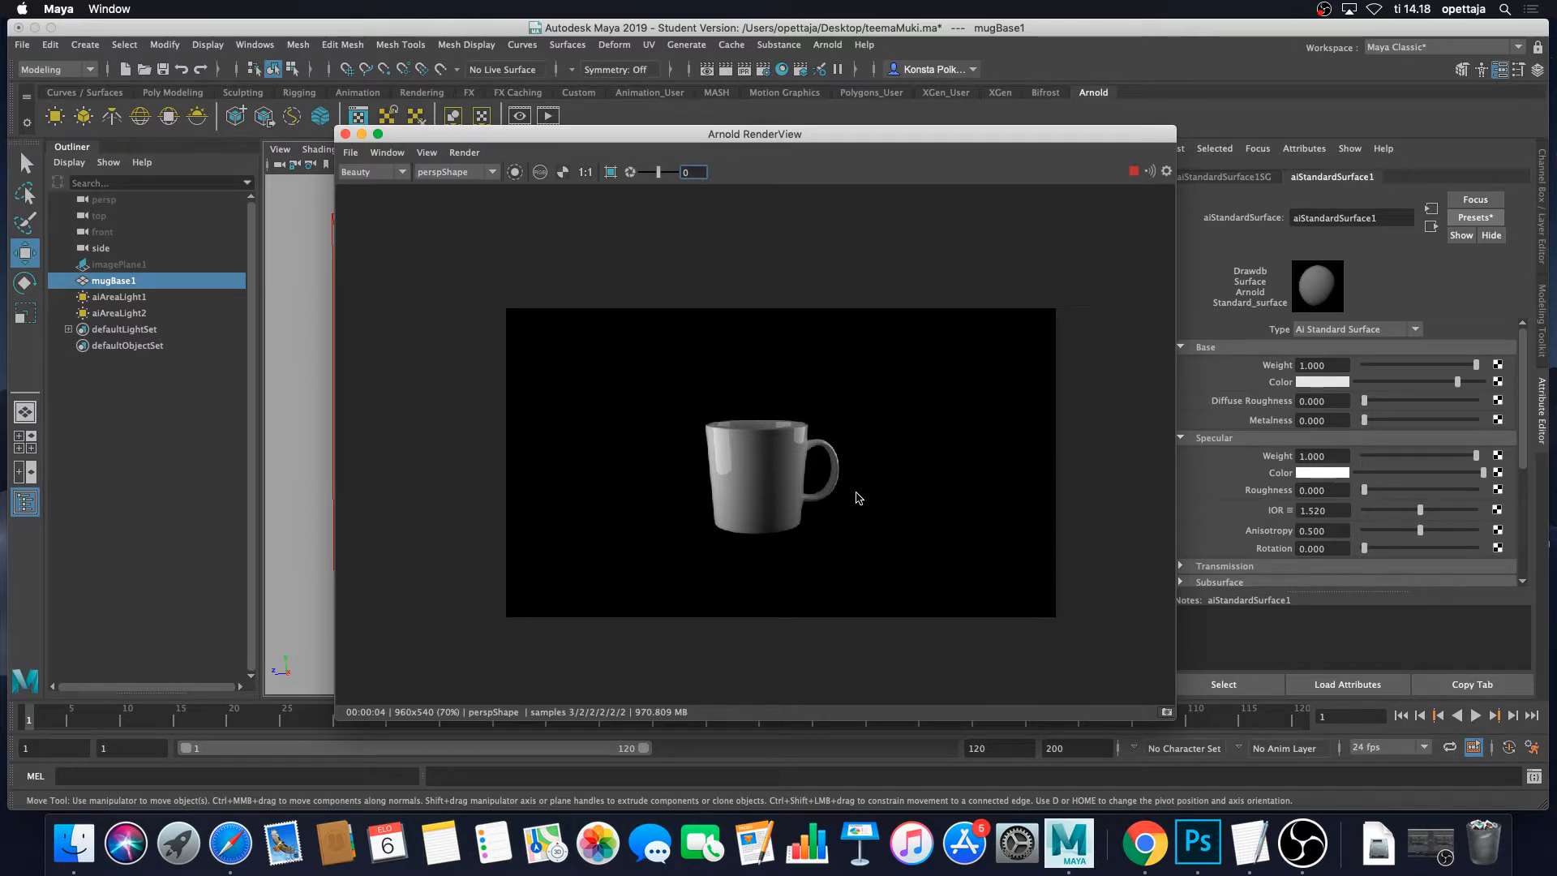
{"action": "left_click_drag", "start_coordinate": [611, 135], "coordinate": [1013, 121]}
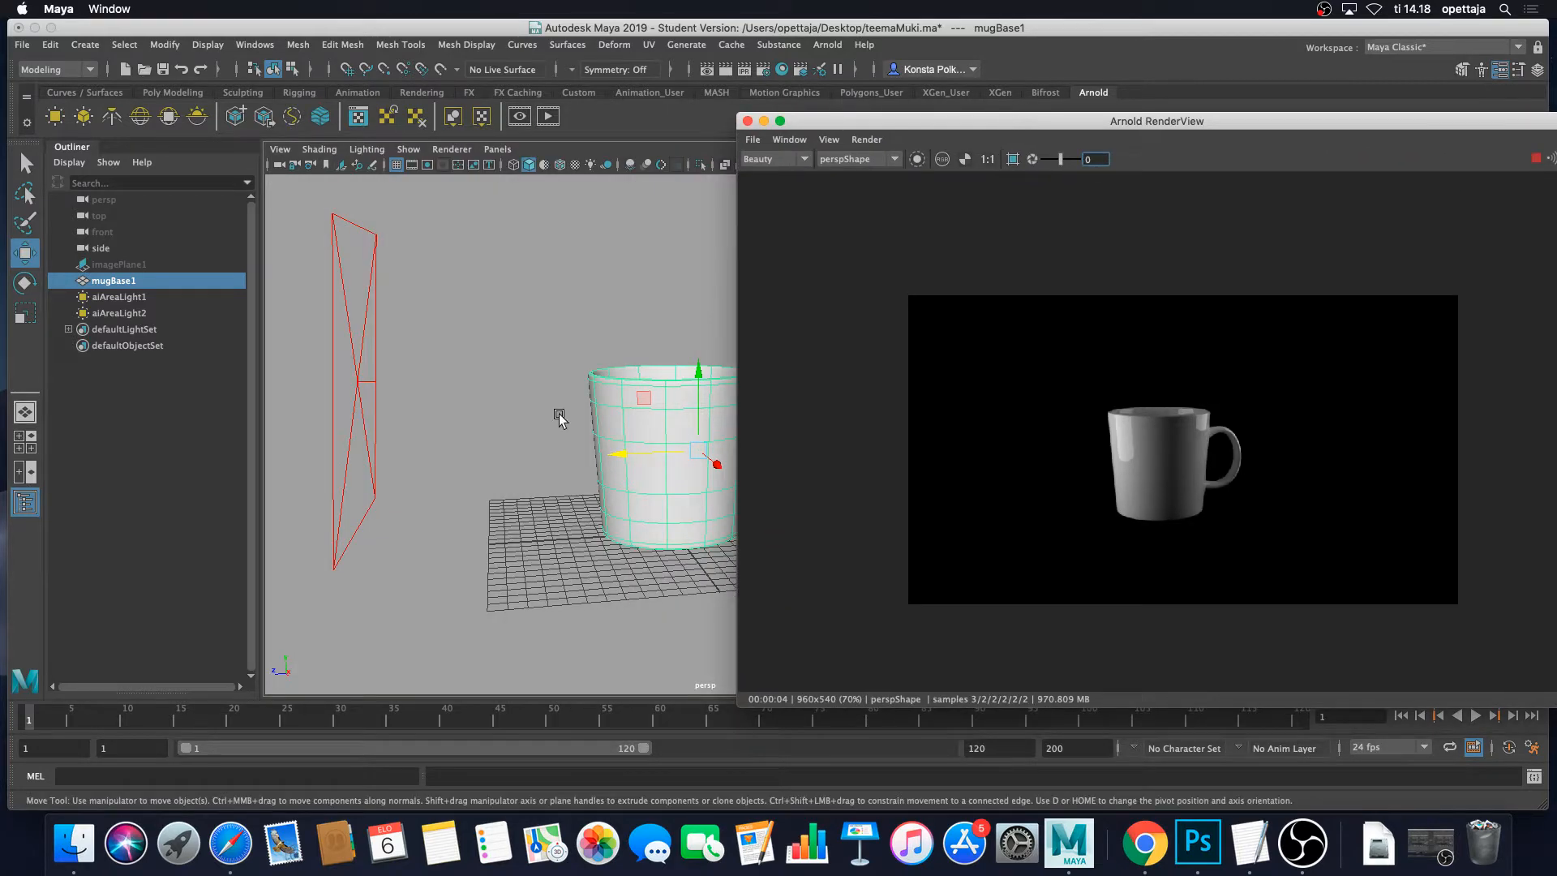
{"action": "scroll", "coordinate": [624, 339], "scroll_direction": "up", "scroll_amount": 5}
{"action": "middle_click_drag", "start_coordinate": [622, 316], "coordinate": [710, 322], "text": "alt"}
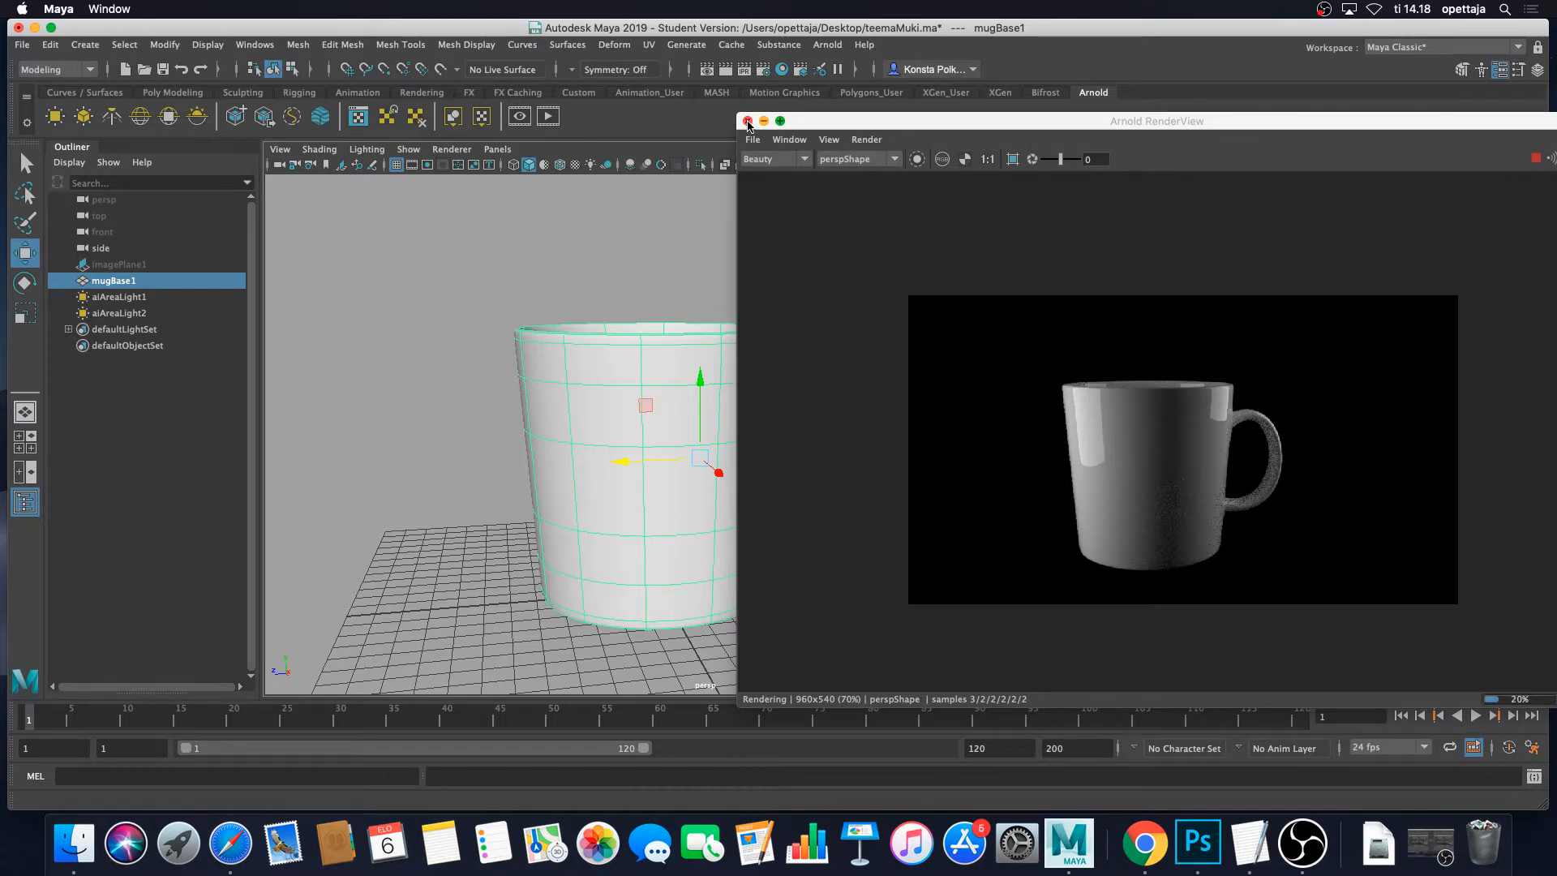
{"action": "left_click", "coordinate": [748, 122]}
Create a polygon plane under the mug and scale it uniformly to about 66 as a floor.
{"action": "left_click", "coordinate": [927, 438]}
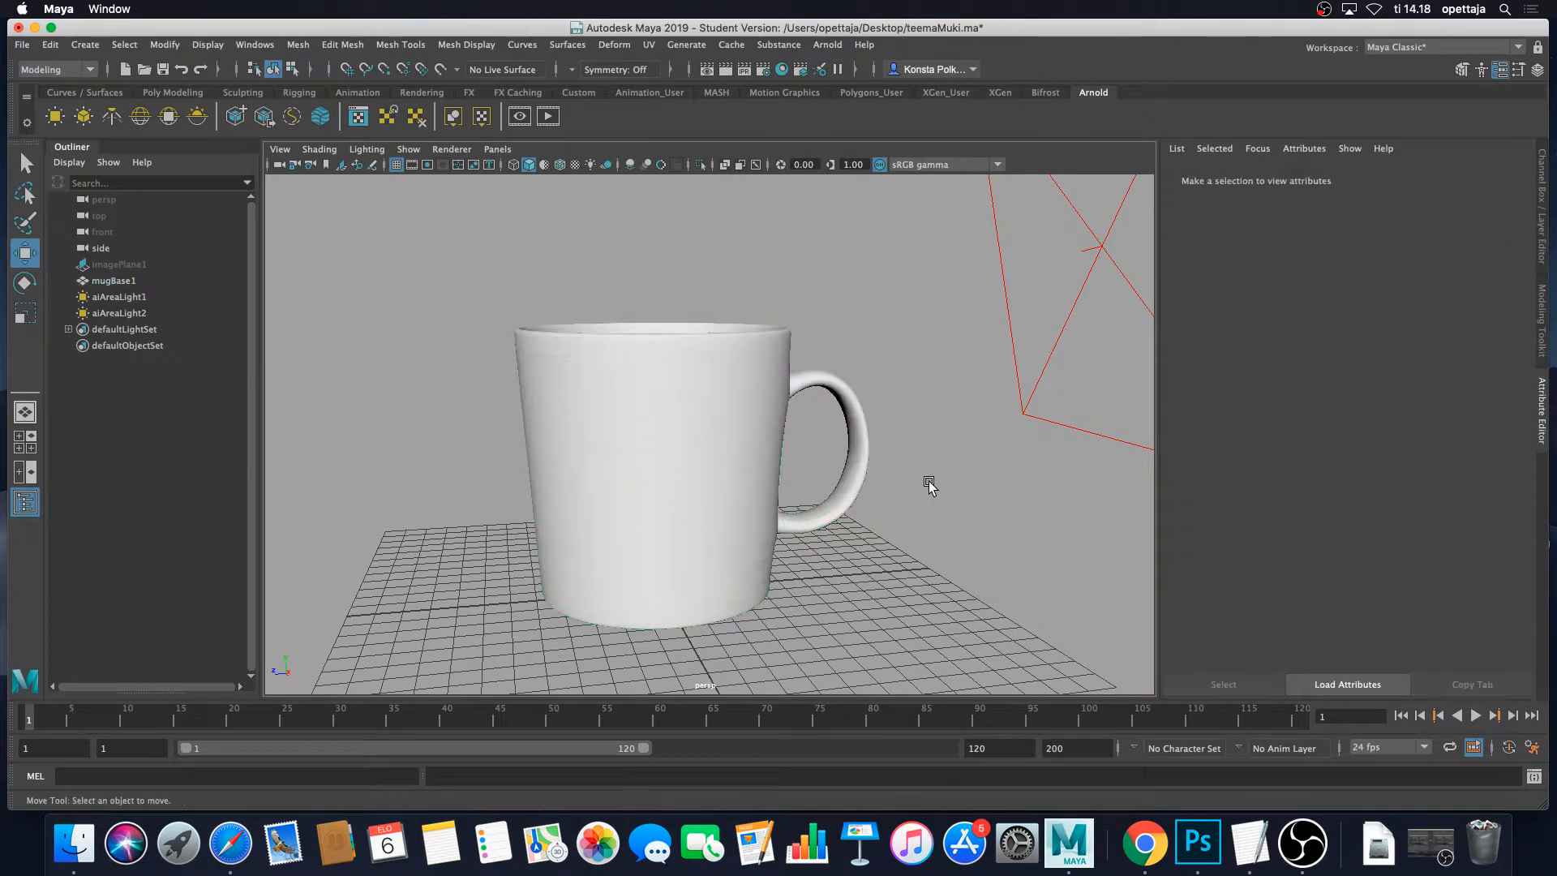
{"action": "key", "text": "space"}
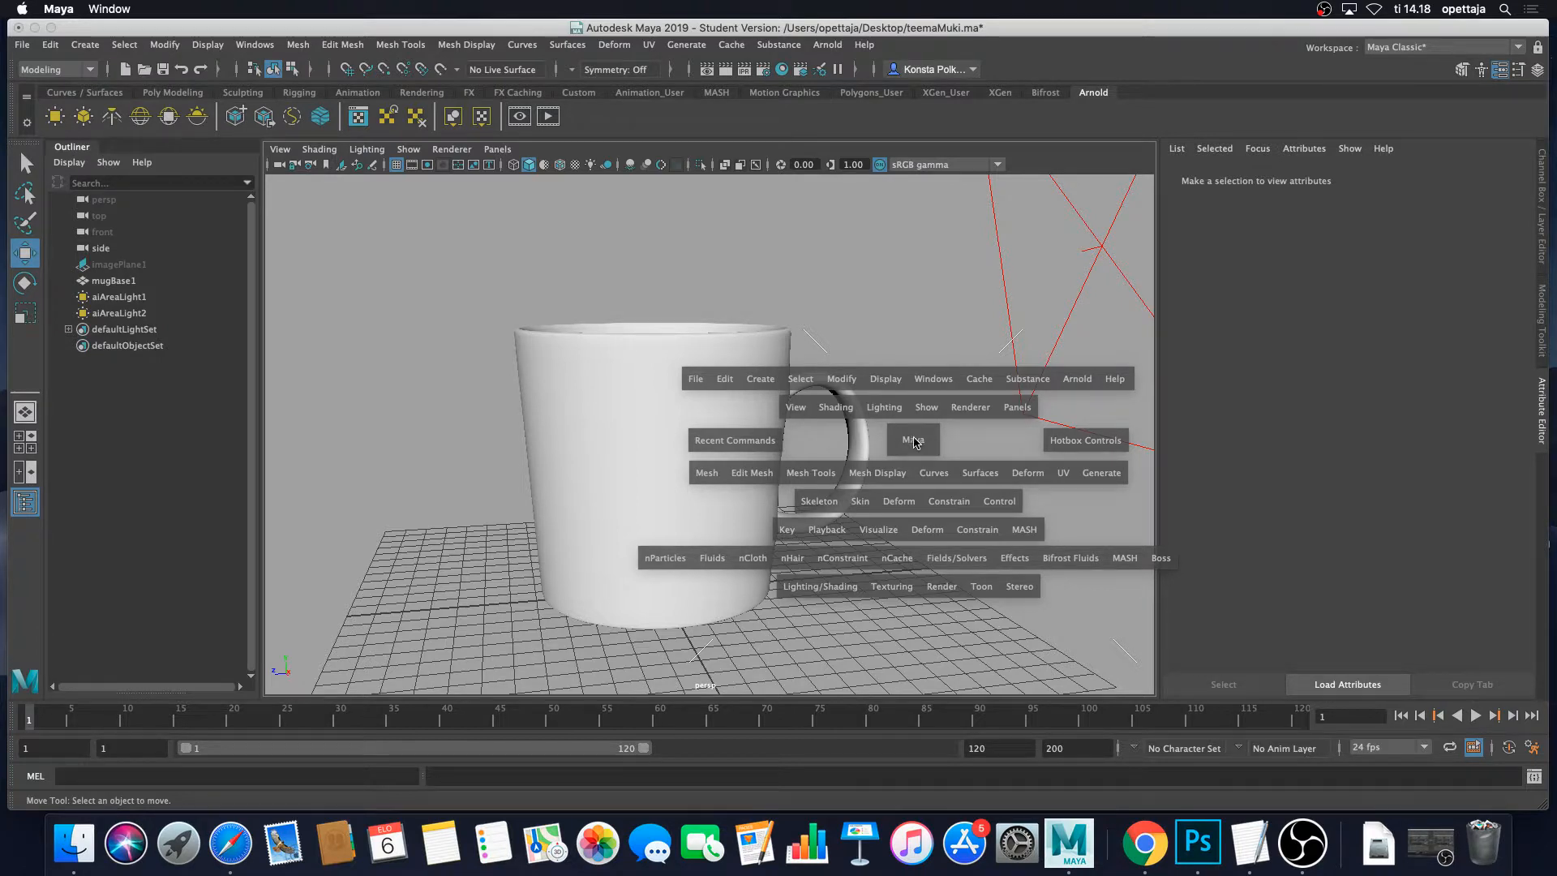
{"action": "left_click", "coordinate": [761, 379]}
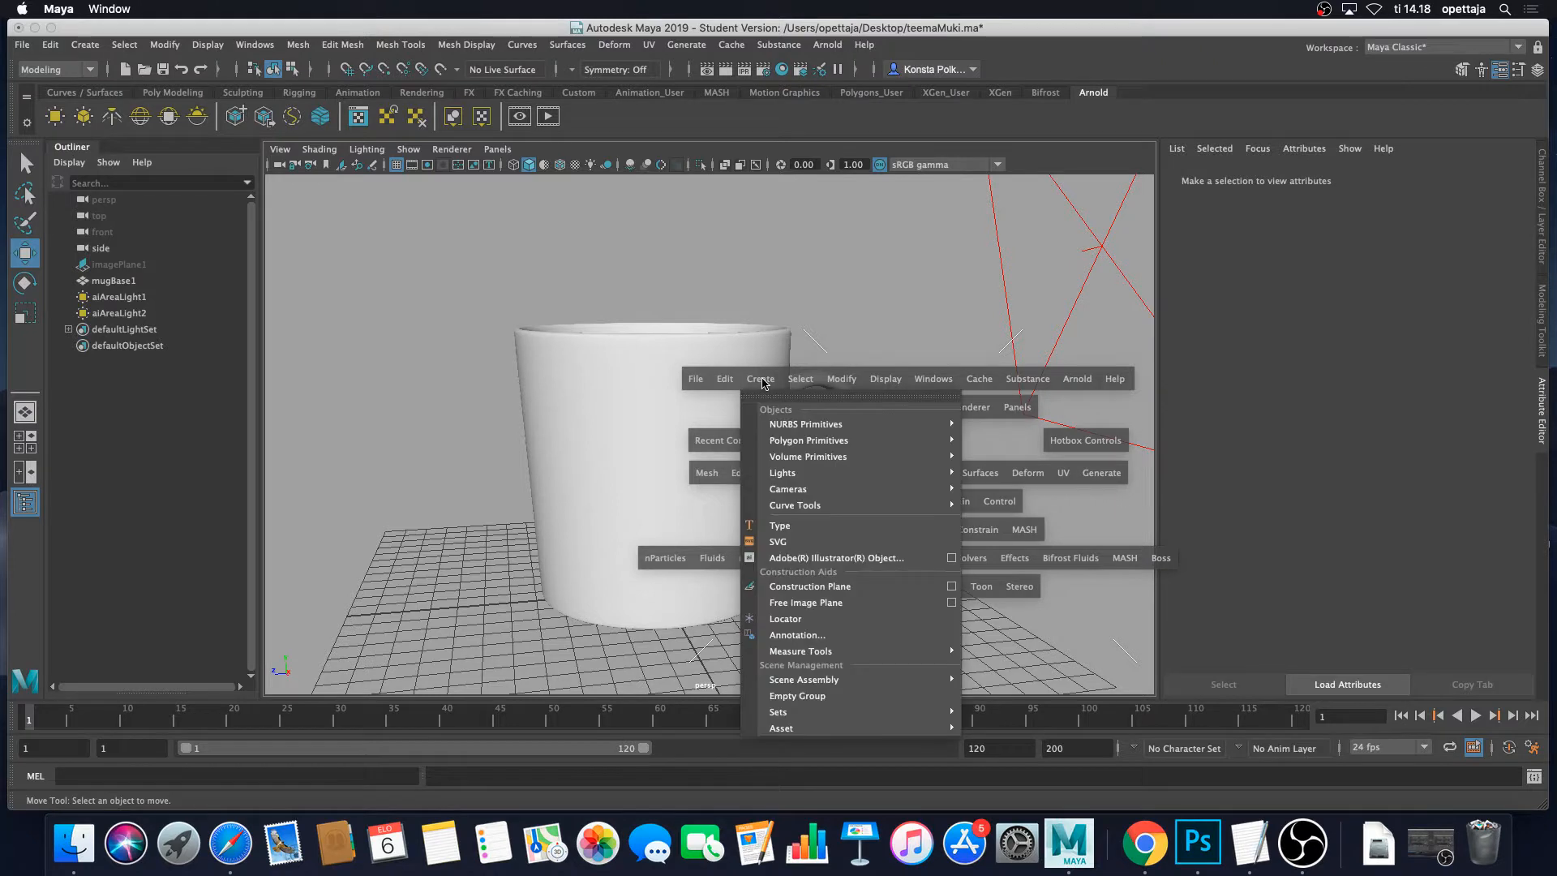
{"action": "mouse_move", "coordinate": [807, 444]}
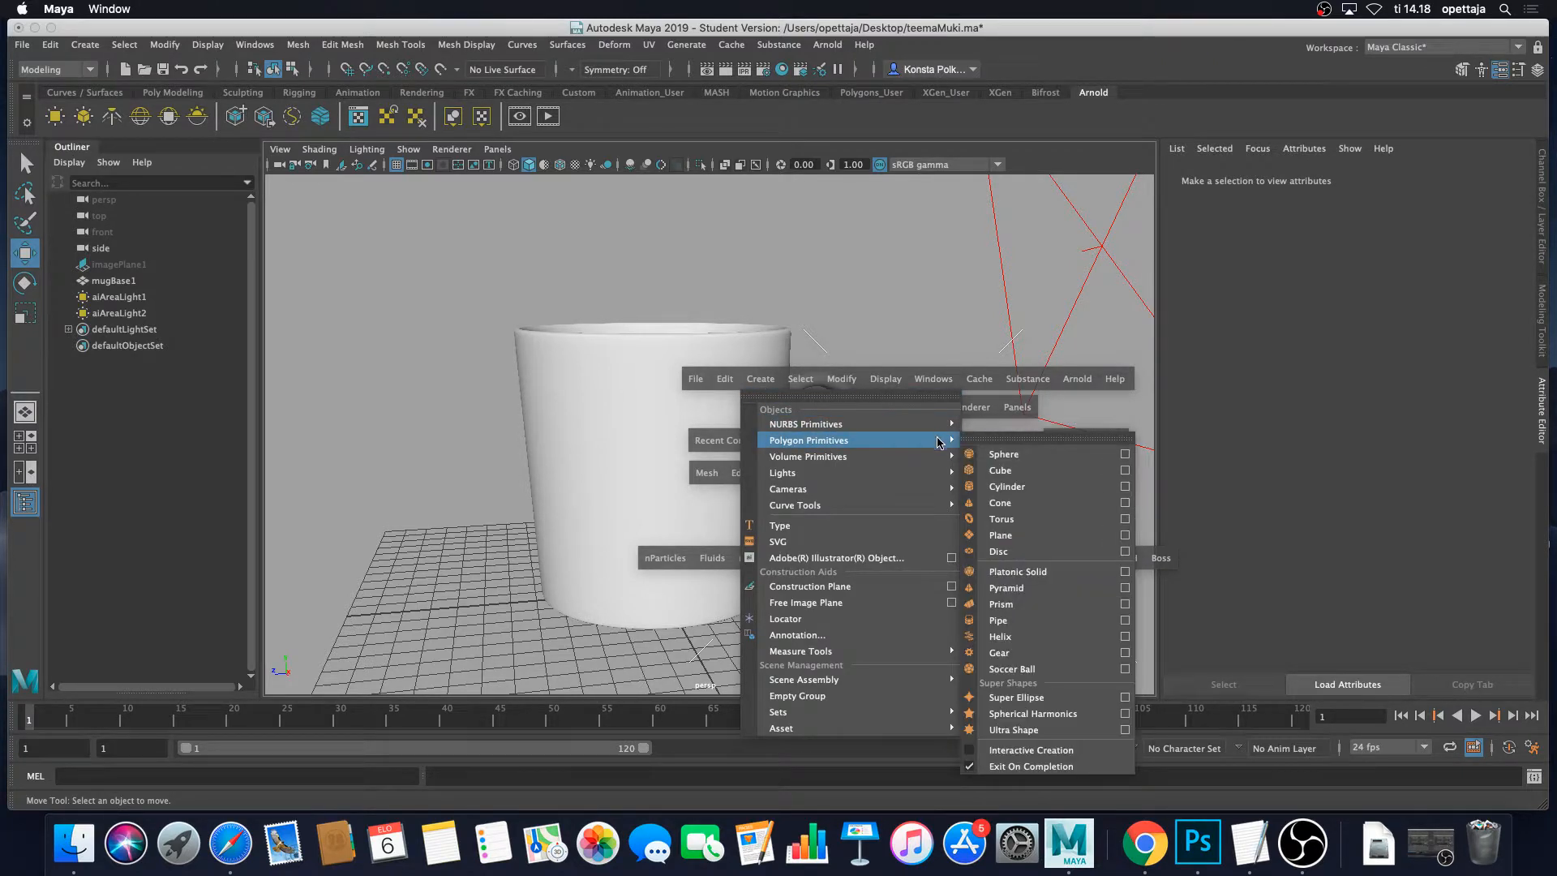
{"action": "left_click", "coordinate": [1054, 536]}
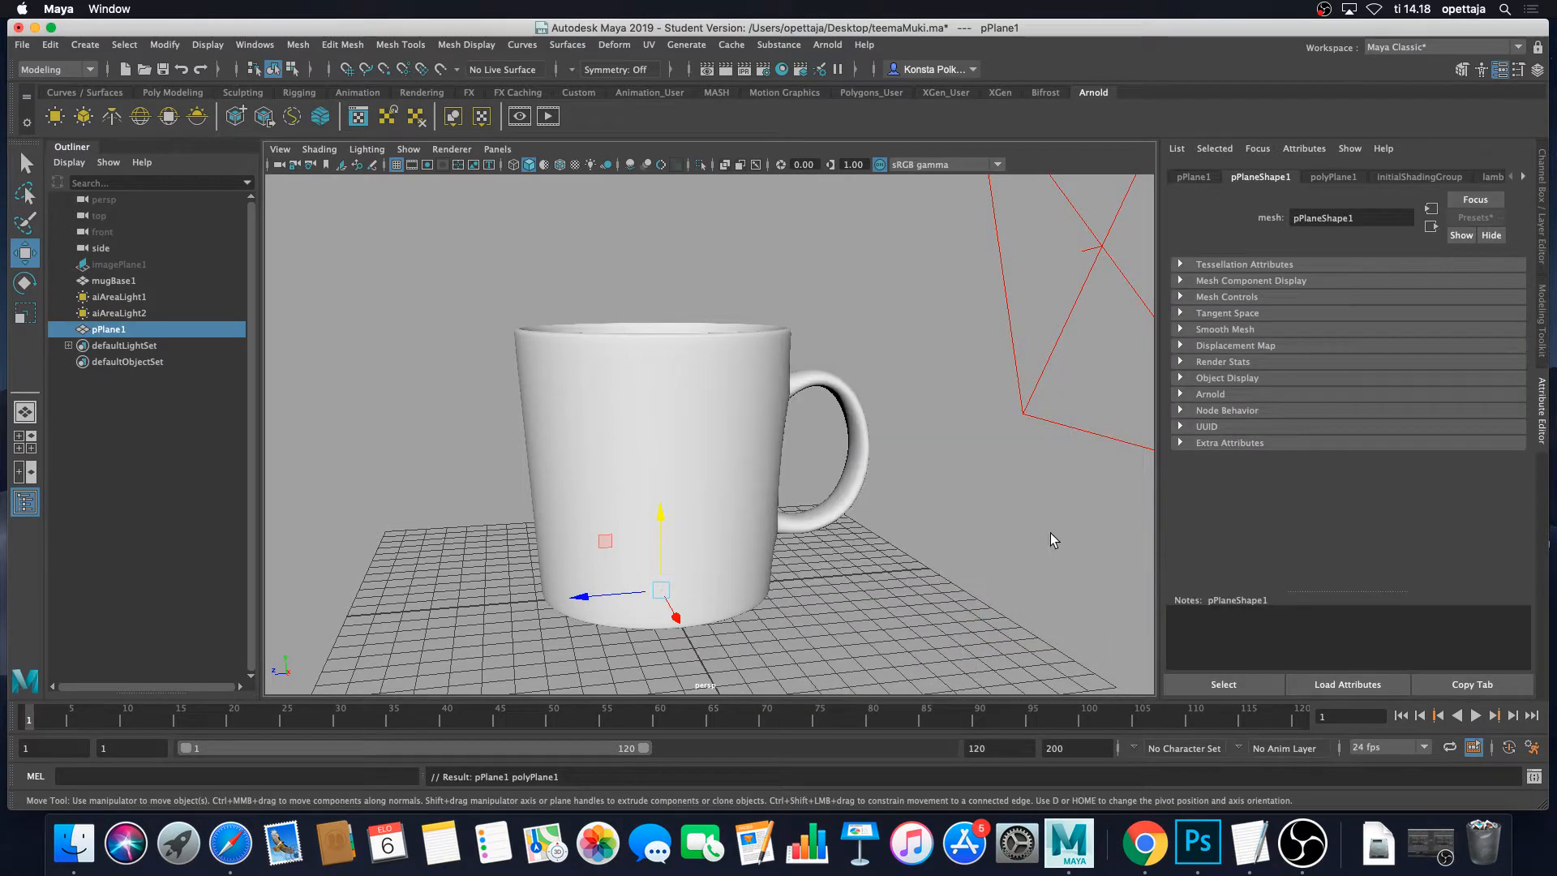
{"action": "key", "text": "r"}
{"action": "left_click_drag", "start_coordinate": [661, 590], "coordinate": [1320, 655]}
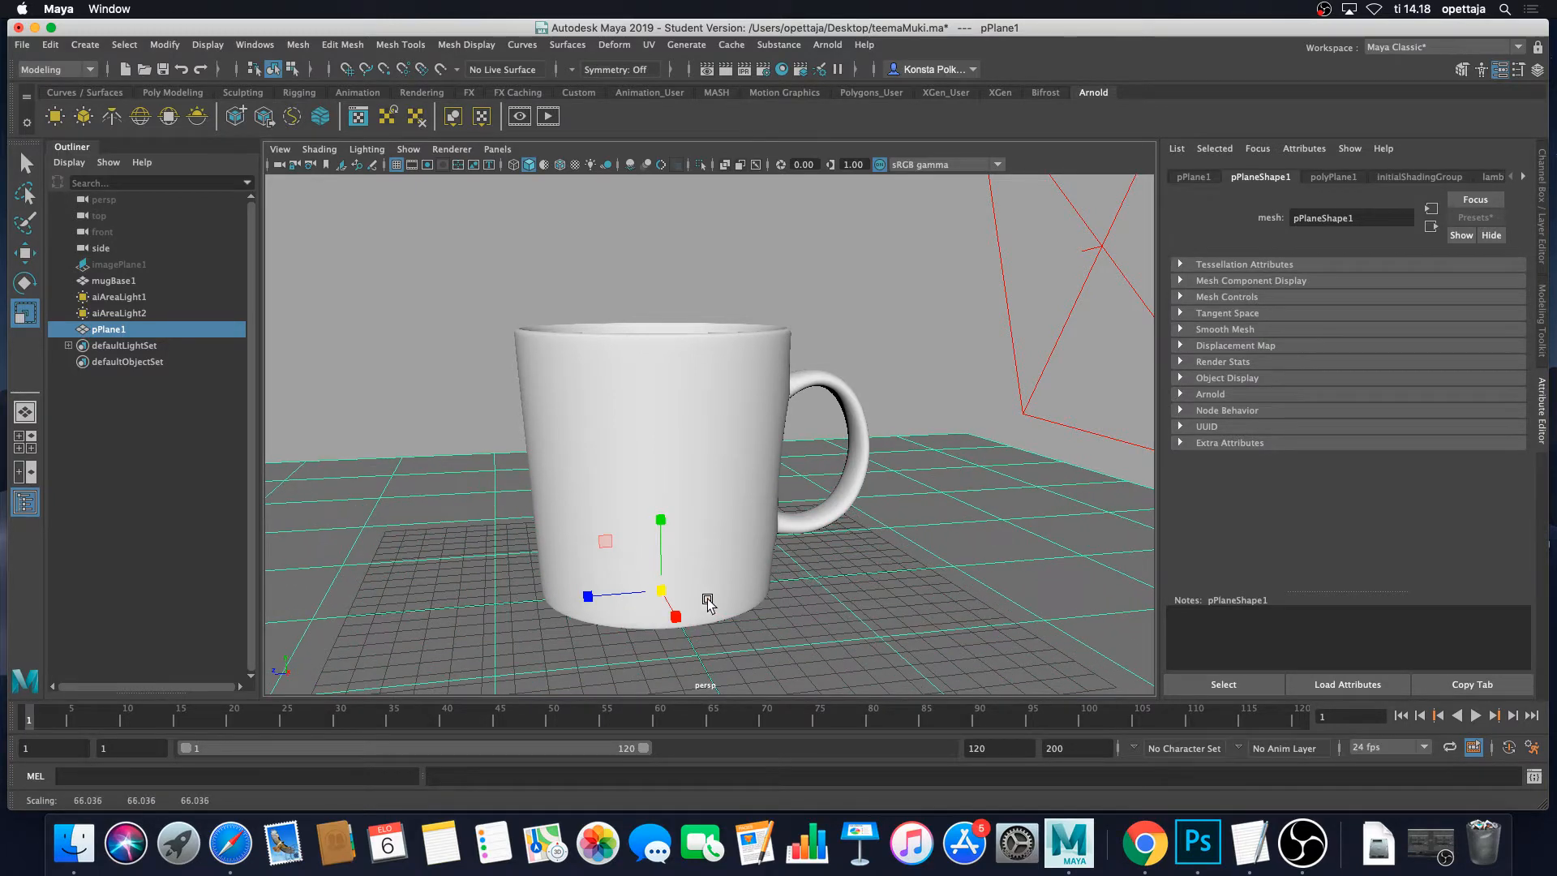
Render the mug standing on the floor plane and examine the lighting on both.
{"action": "scroll", "coordinate": [744, 585], "scroll_direction": "down", "scroll_amount": 3}
{"action": "middle_click_drag", "start_coordinate": [744, 585], "coordinate": [803, 520], "text": "alt"}
{"action": "left_click_drag", "start_coordinate": [802, 520], "coordinate": [824, 544], "text": "alt"}
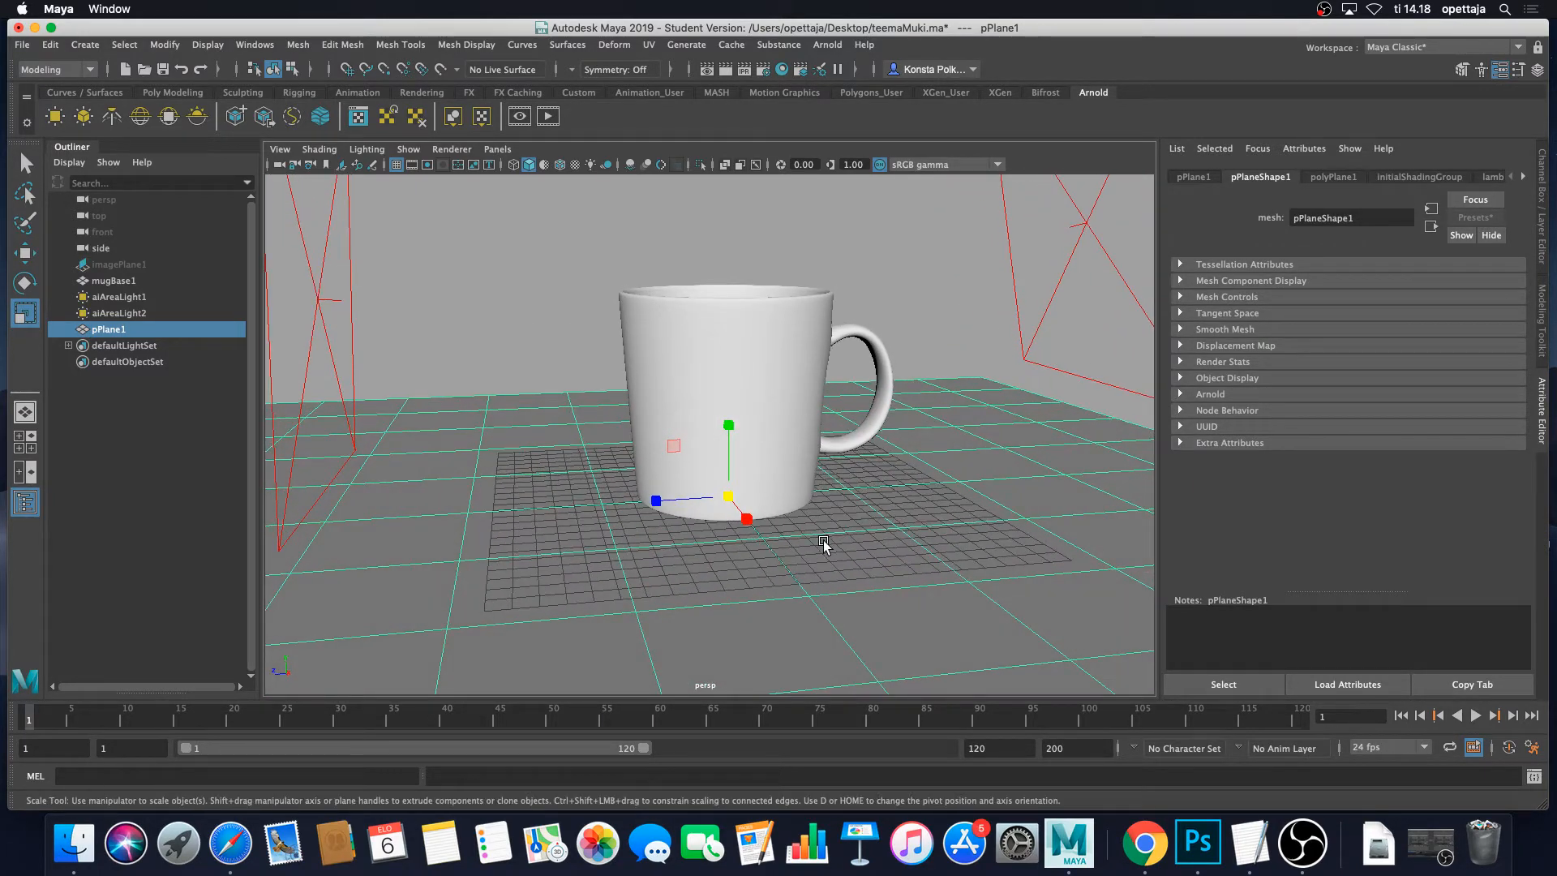
{"action": "middle_click_drag", "start_coordinate": [824, 544], "coordinate": [840, 503], "text": "alt"}
{"action": "left_click_drag", "start_coordinate": [840, 503], "coordinate": [837, 538], "text": "alt"}
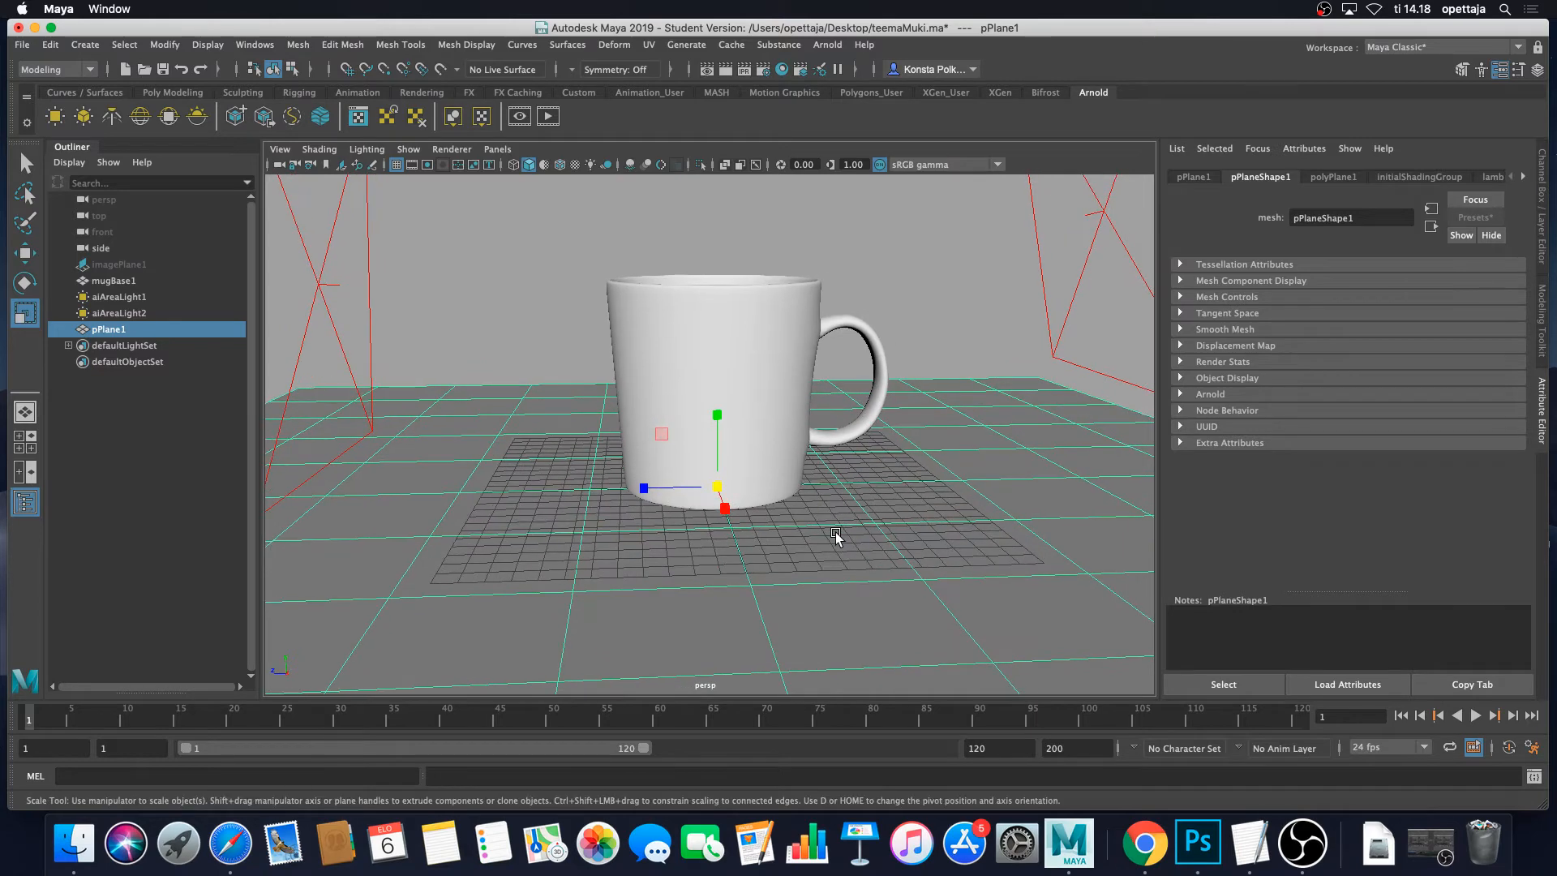
{"action": "left_click", "coordinate": [548, 116]}
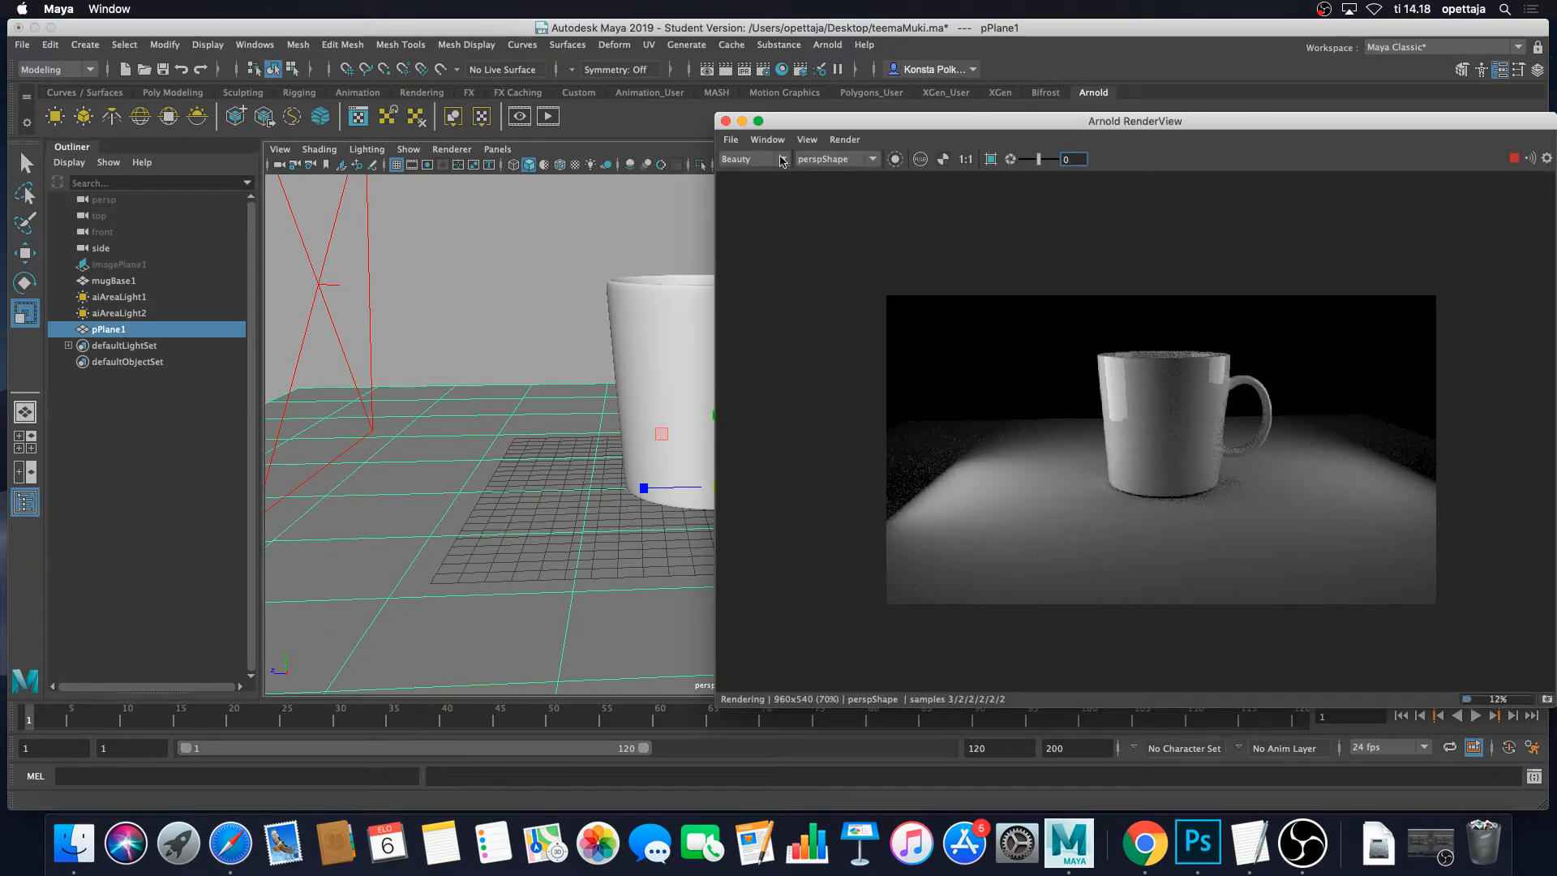
{"action": "left_click_drag", "start_coordinate": [1043, 129], "coordinate": [668, 136]}
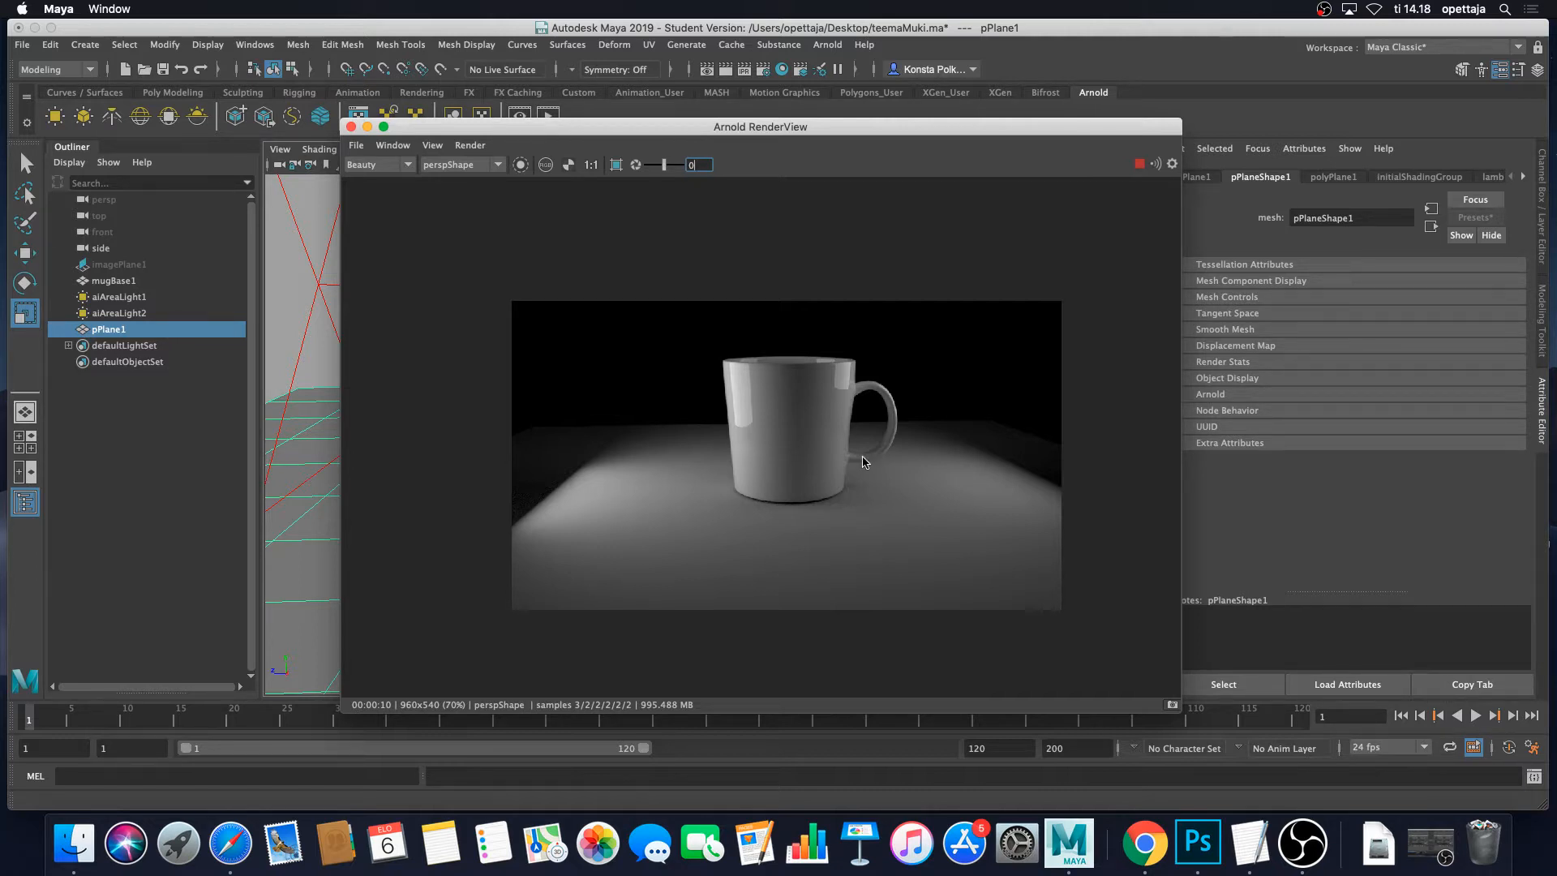
{"action": "left_click_drag", "start_coordinate": [816, 127], "coordinate": [1080, 121]}
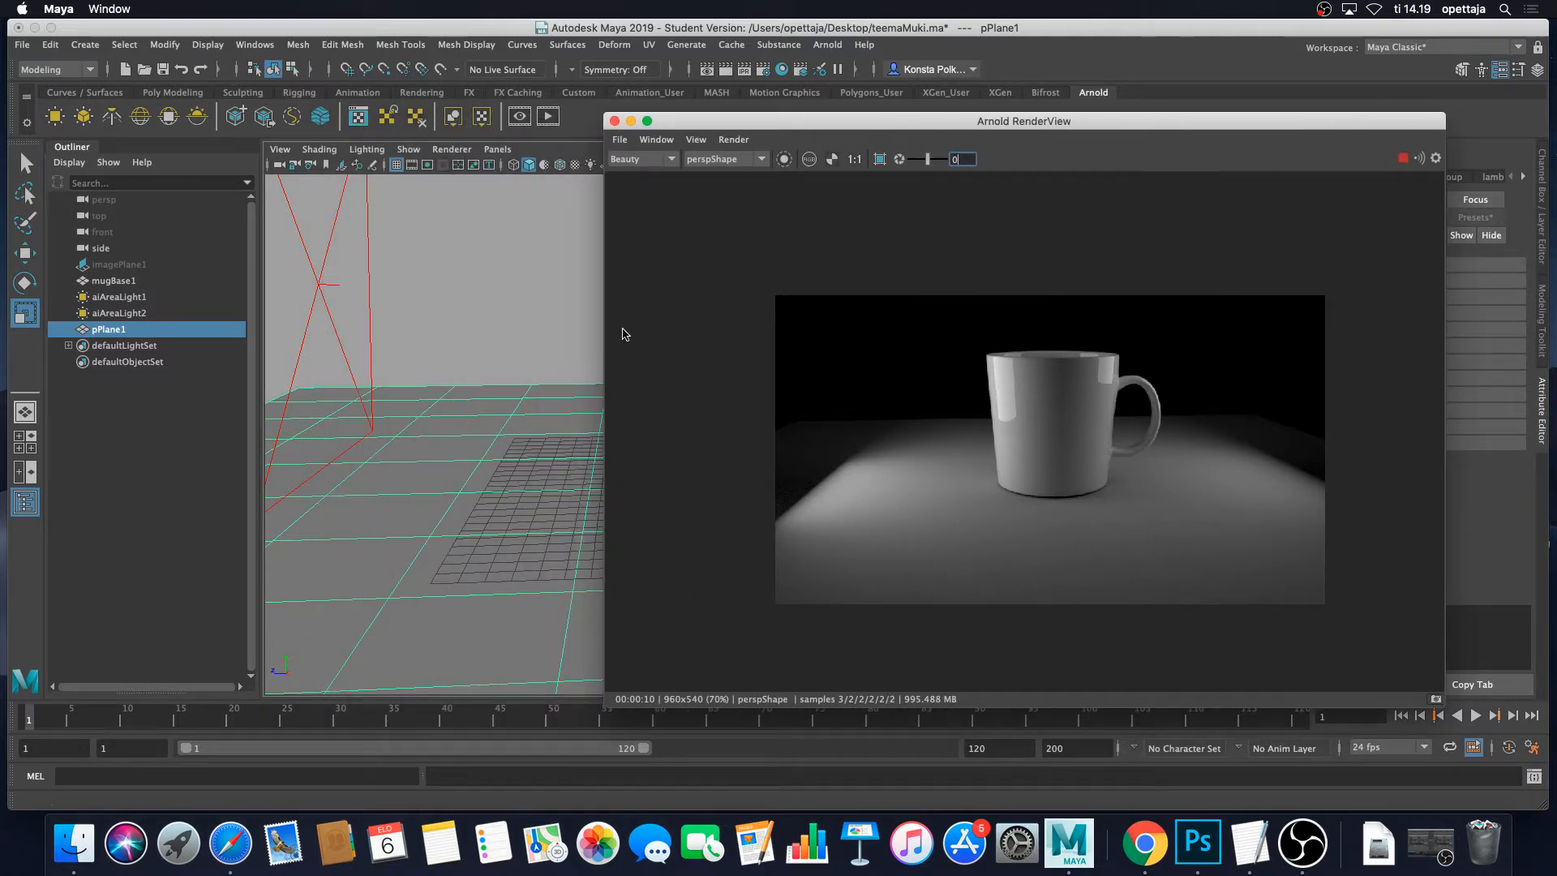
Frame the mug on its floor from a lower, closer angle in the live render and select the mug.
{"action": "left_click_drag", "start_coordinate": [532, 313], "coordinate": [568, 309], "text": "alt"}
{"action": "middle_click_drag", "start_coordinate": [571, 307], "coordinate": [436, 295], "text": "alt"}
{"action": "right_click_drag", "start_coordinate": [435, 295], "coordinate": [534, 308], "text": "alt"}
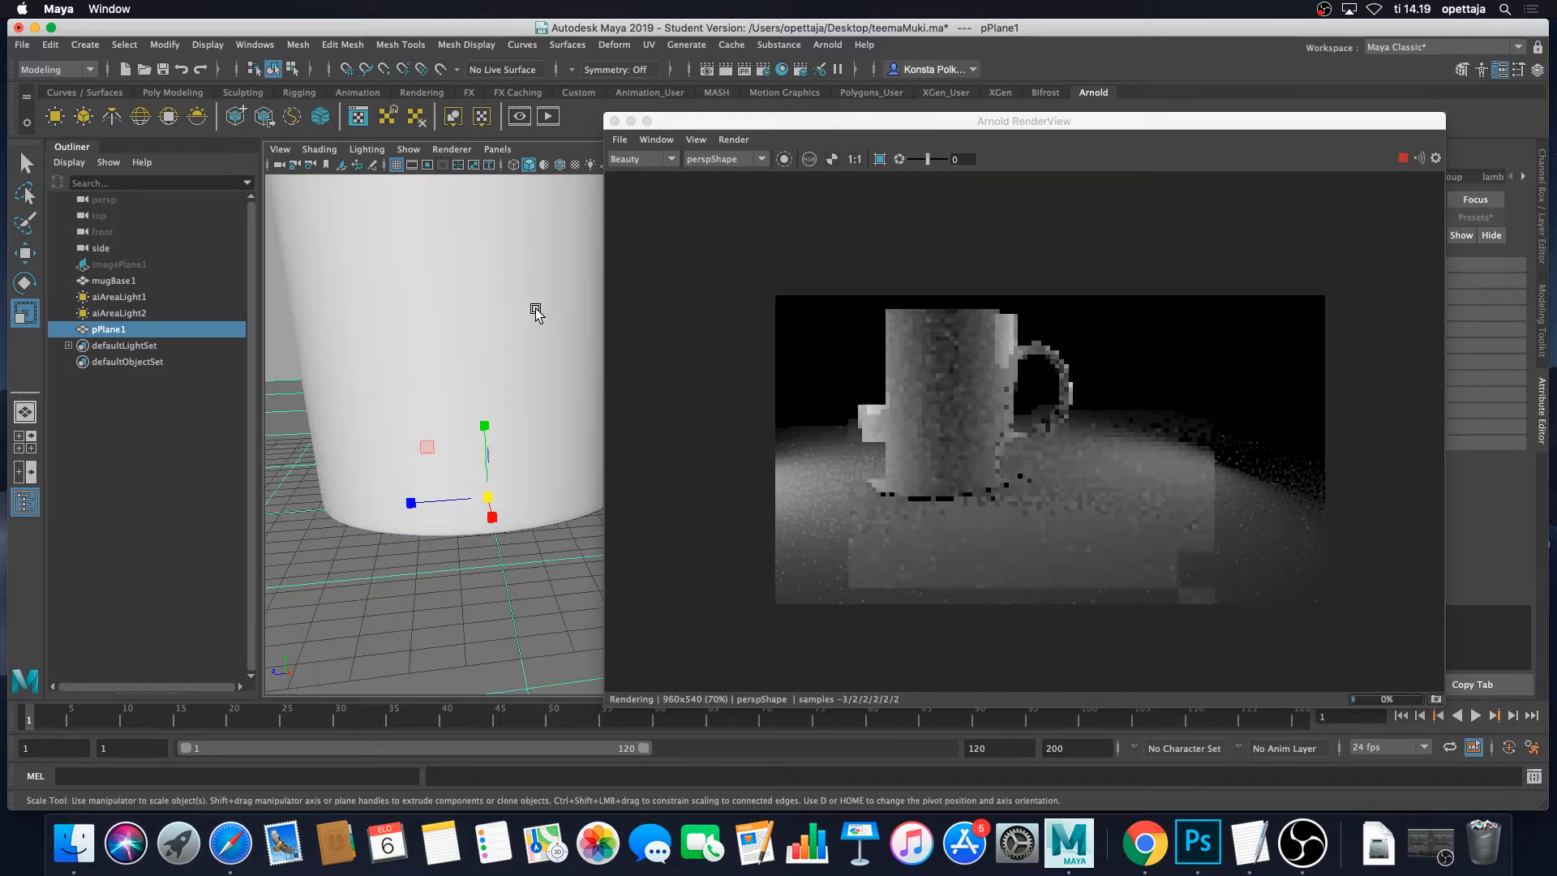
{"action": "middle_click_drag", "start_coordinate": [534, 308], "coordinate": [622, 388], "text": "alt"}
{"action": "left_click_drag", "start_coordinate": [587, 378], "coordinate": [528, 357], "text": "alt"}
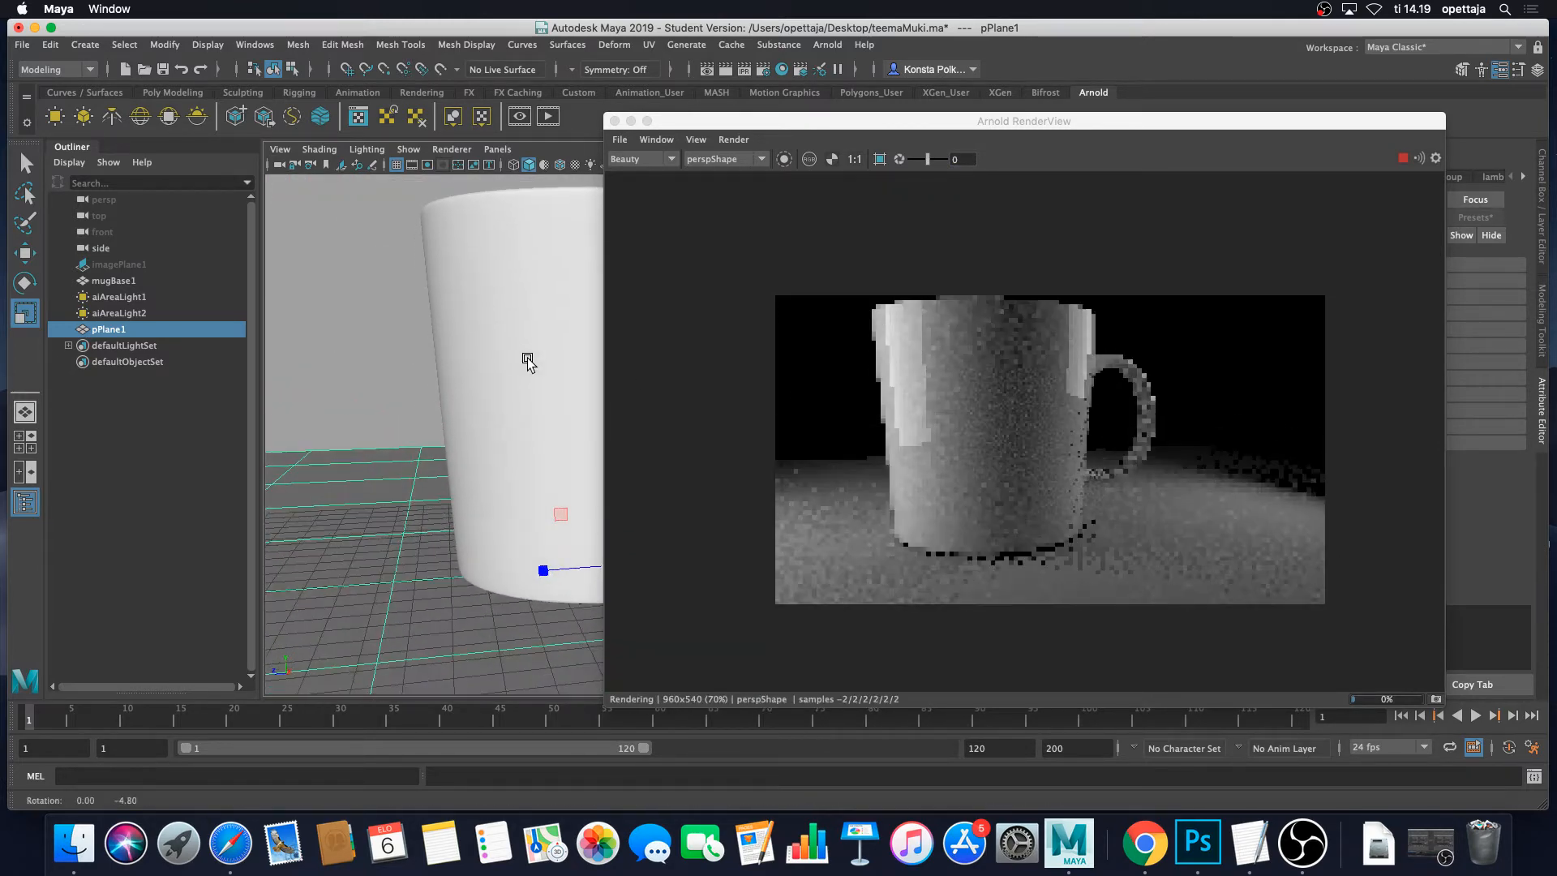
{"action": "middle_click_drag", "start_coordinate": [532, 355], "coordinate": [568, 403], "text": "alt"}
{"action": "left_click_drag", "start_coordinate": [569, 408], "coordinate": [566, 397], "text": "alt"}
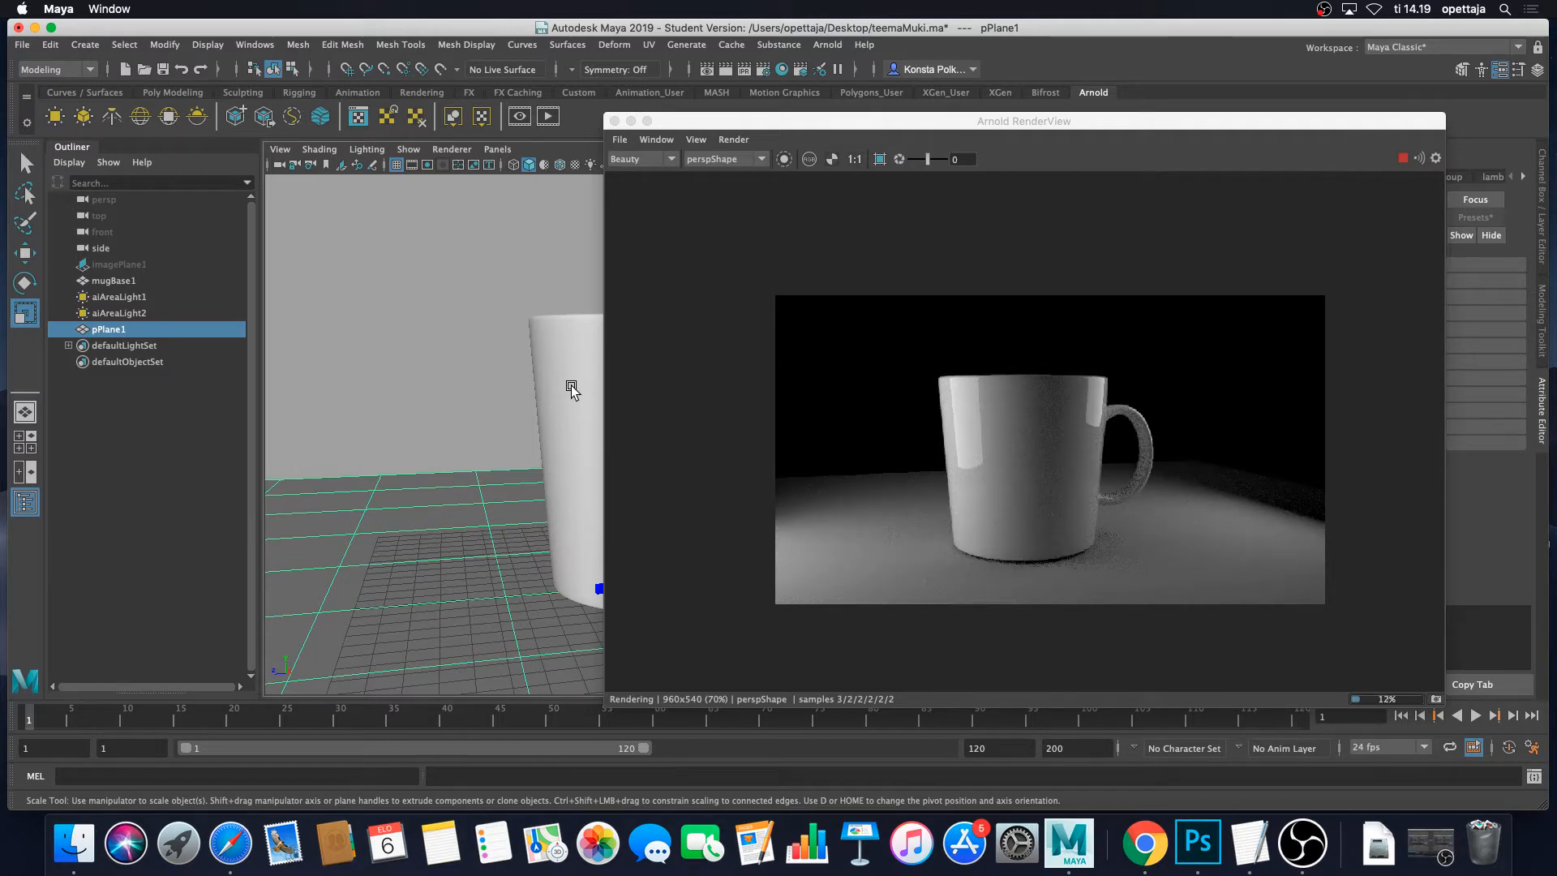
{"action": "left_click", "coordinate": [566, 401]}
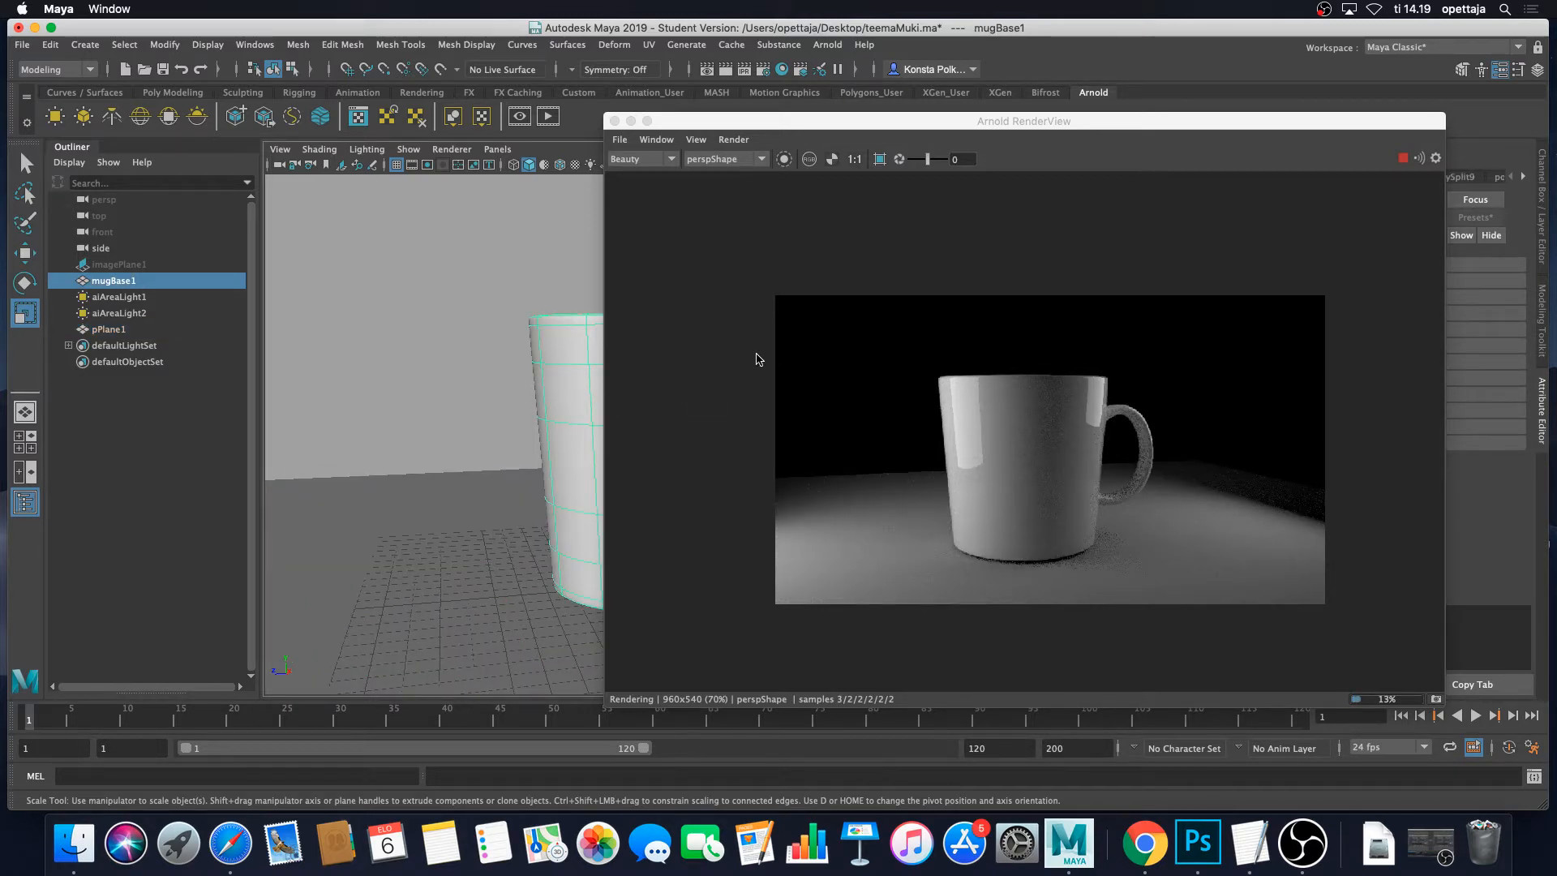
Lower the mug slightly to a vertical position of about 5.28 cm so its base rests on the floor plane.
{"action": "left_click_drag", "start_coordinate": [833, 127], "coordinate": [1180, 125]}
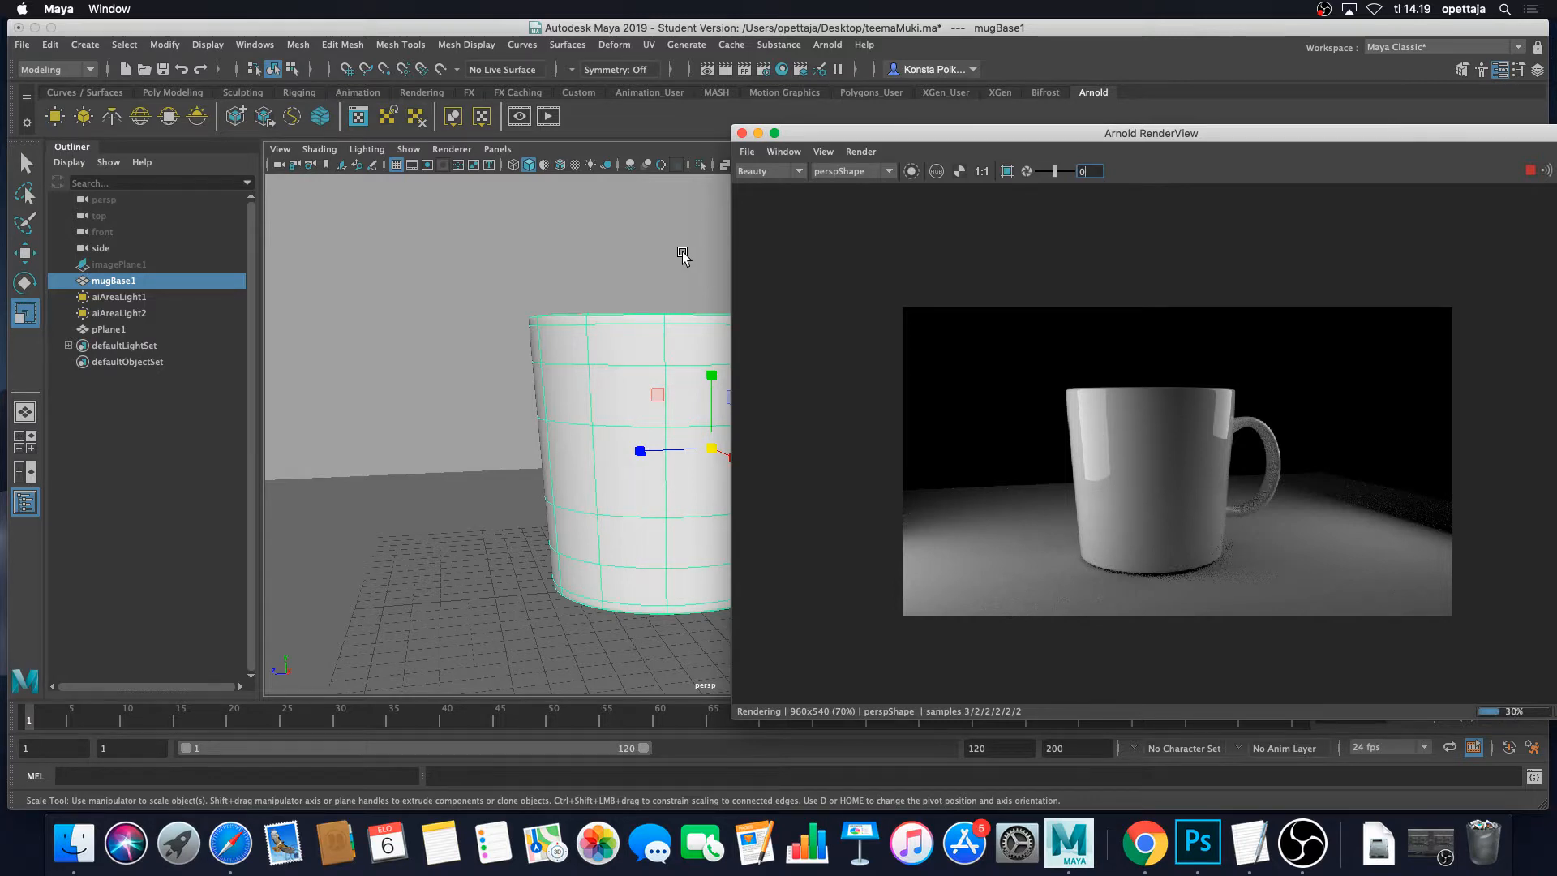
{"action": "left_click", "coordinate": [683, 257]}
{"action": "left_click", "coordinate": [693, 369]}
{"action": "key", "text": "w"}
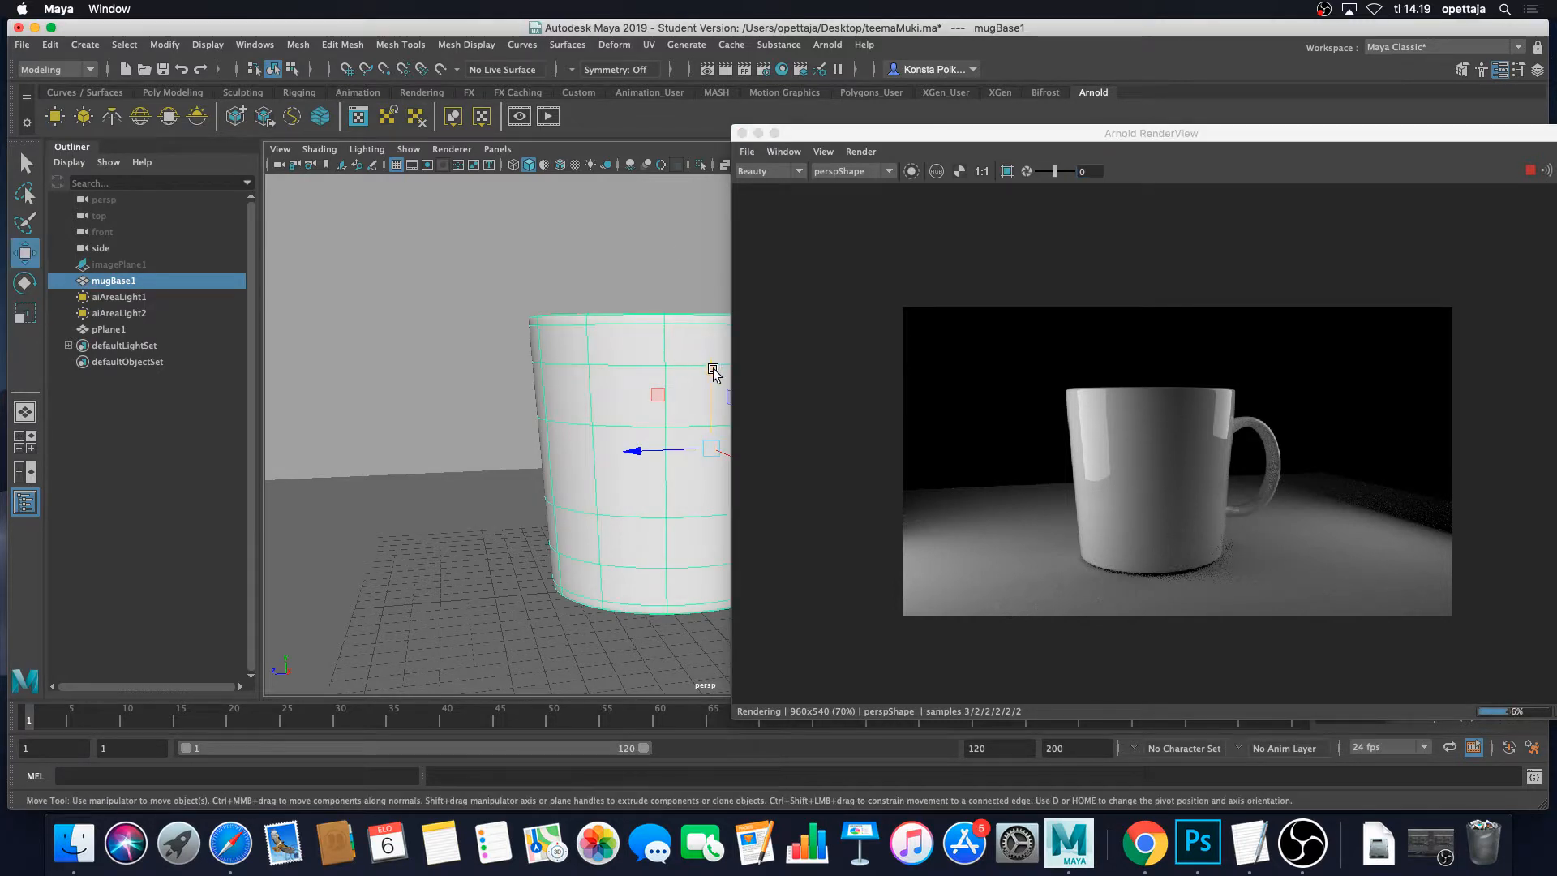
{"action": "left_click_drag", "start_coordinate": [714, 373], "coordinate": [714, 370]}
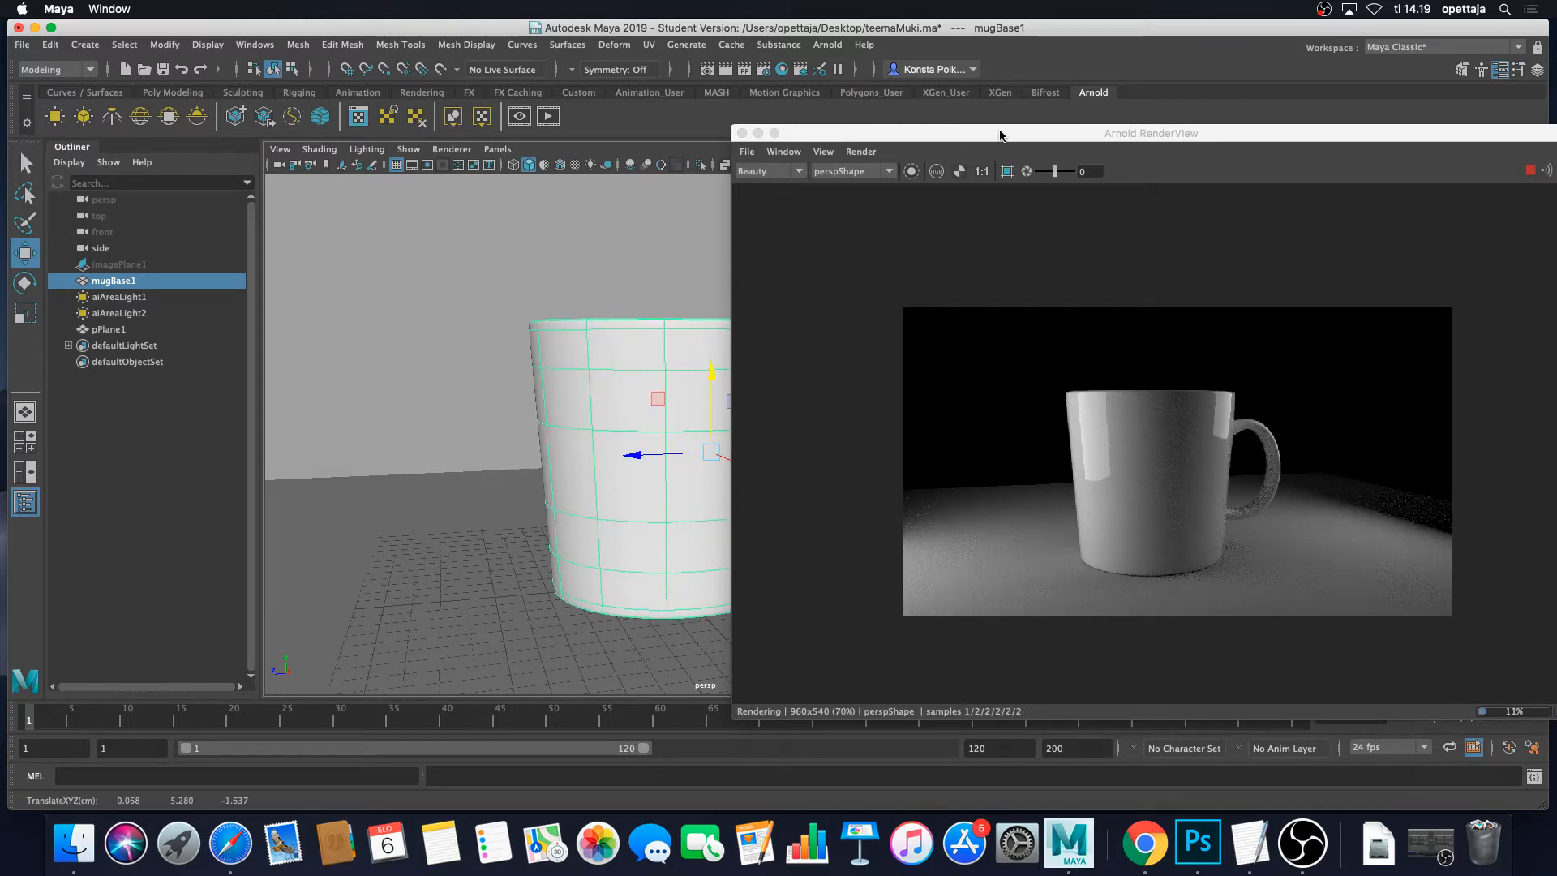
{"action": "left_click_drag", "start_coordinate": [1001, 132], "coordinate": [601, 120]}
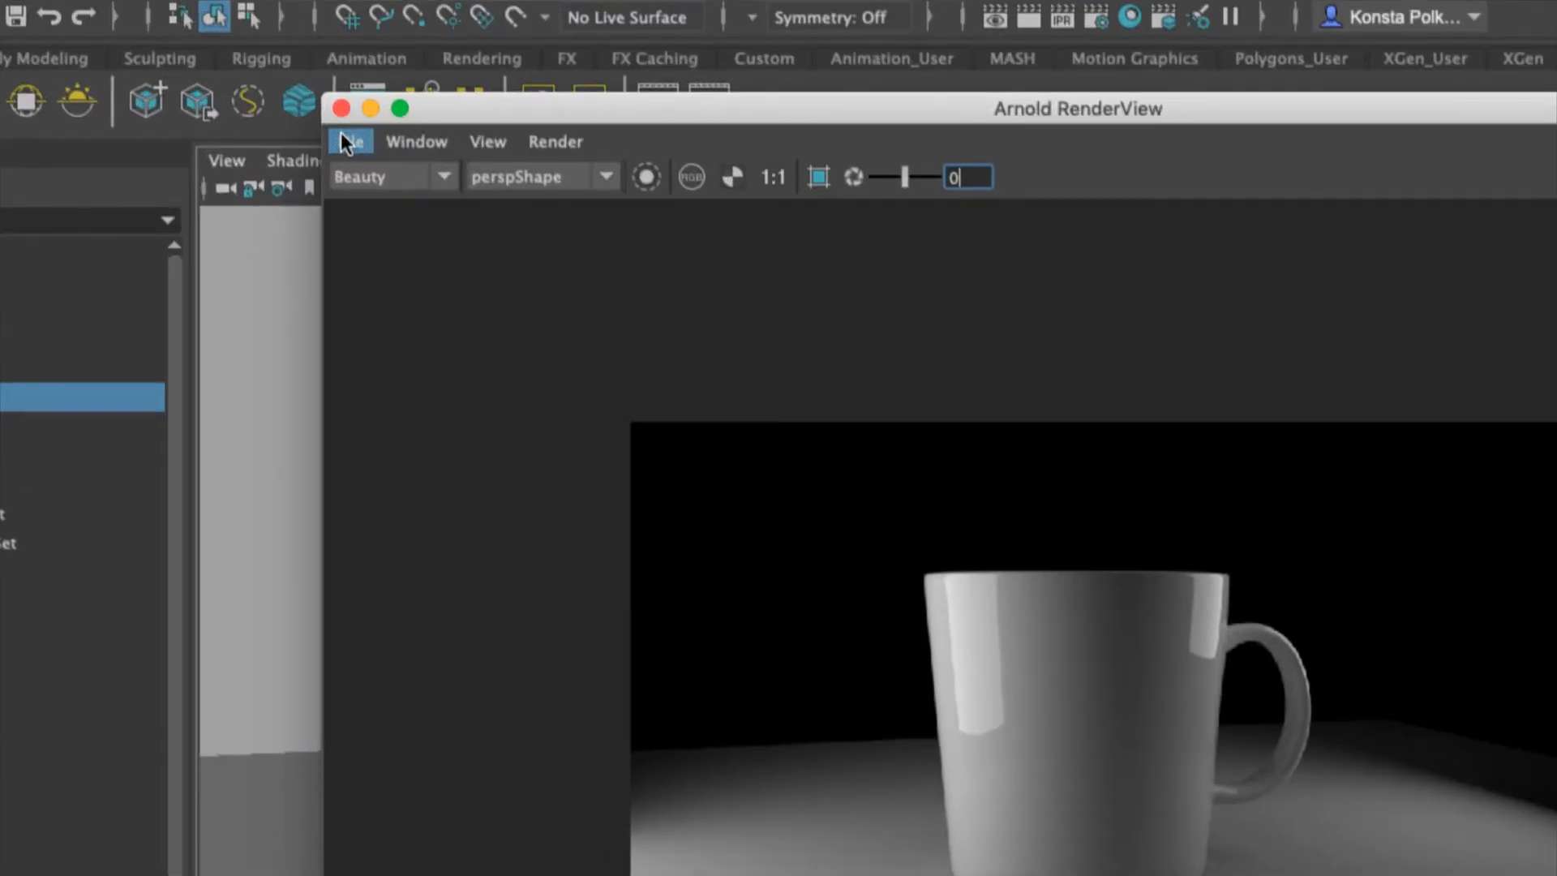
Save the rendered image to the Desktop as mugRender and close the render window.
{"action": "left_click", "coordinate": [347, 139]}
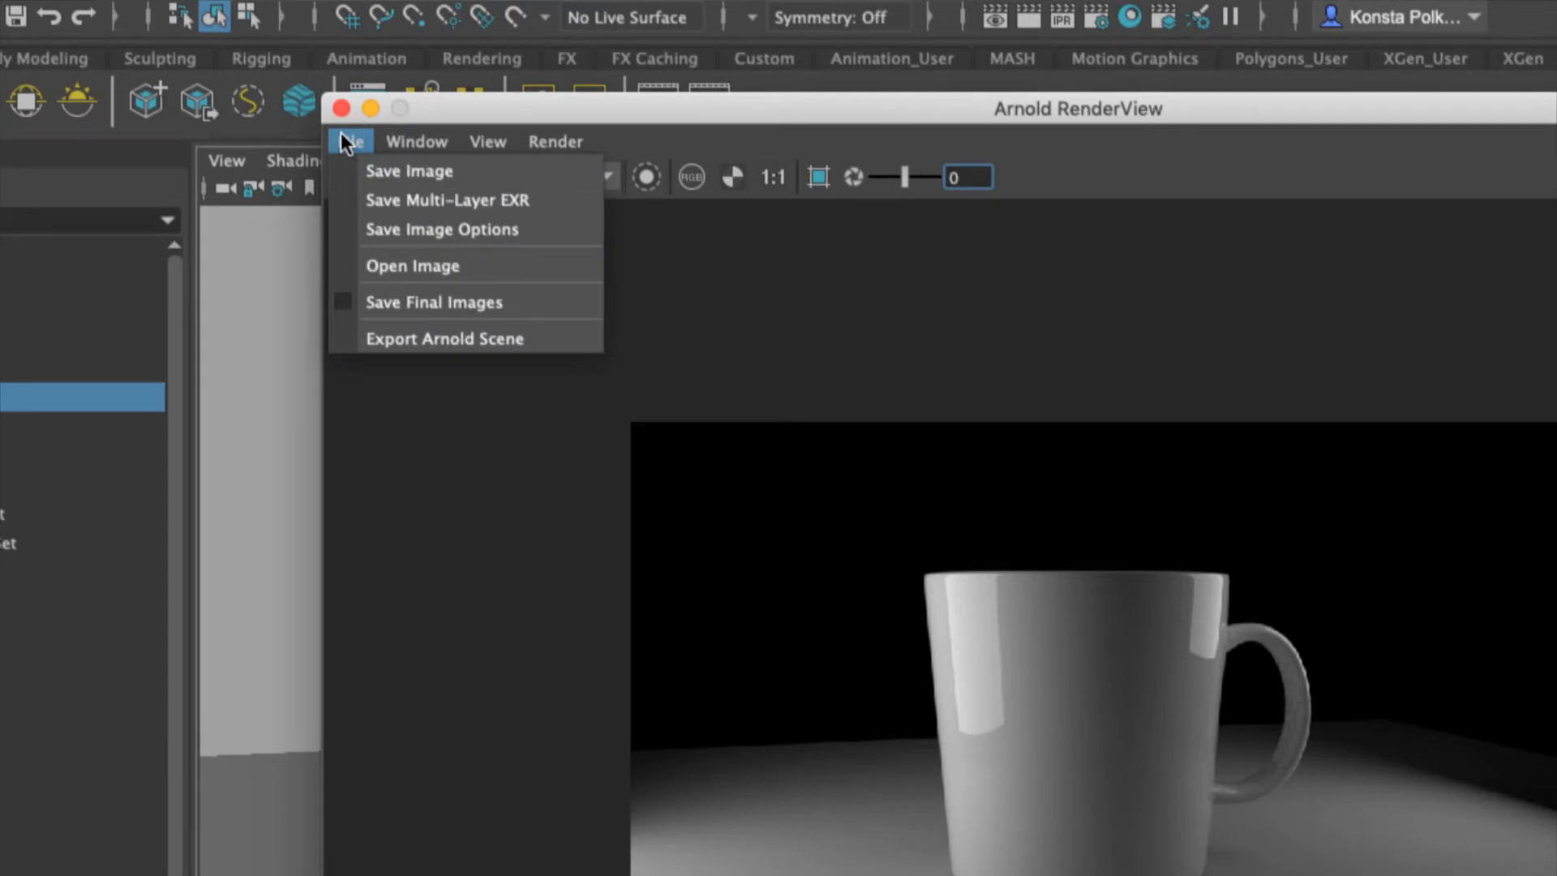
{"action": "left_click", "coordinate": [373, 170]}
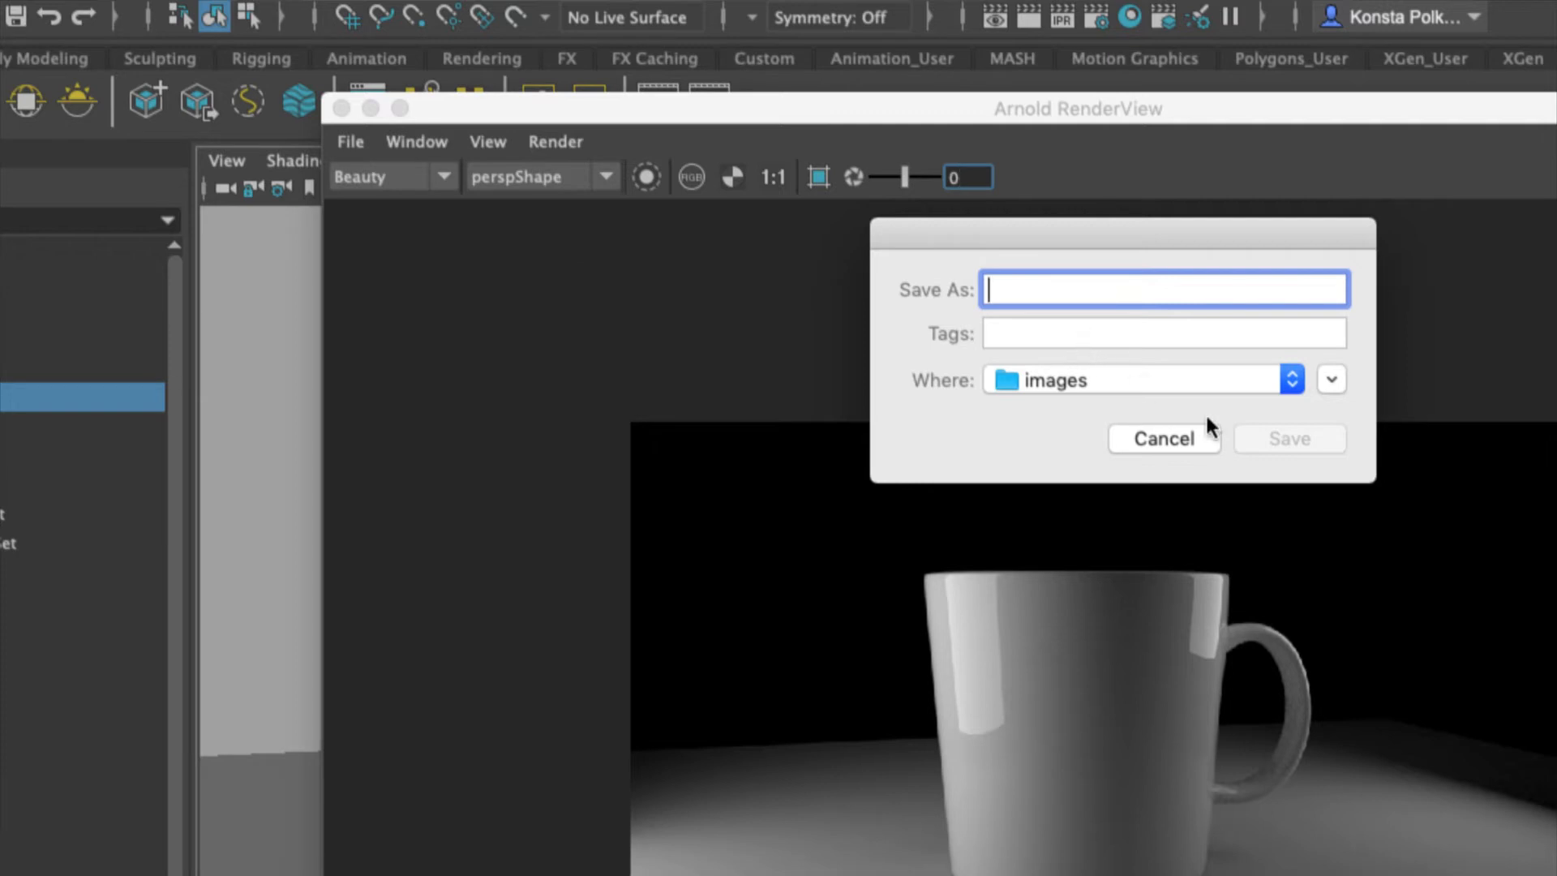
{"action": "left_click", "coordinate": [1331, 378]}
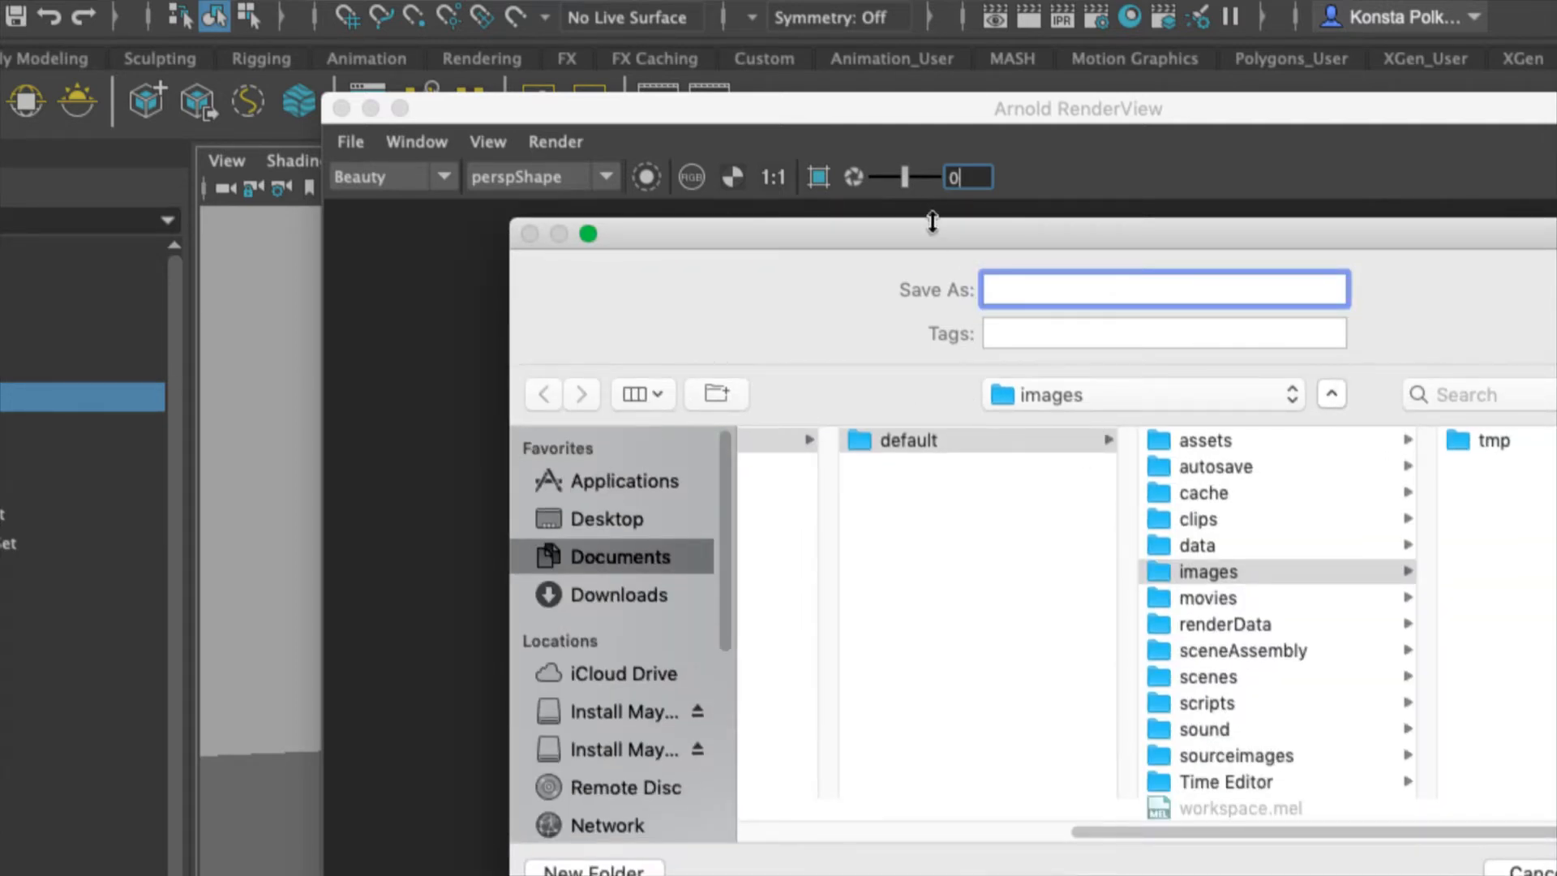
{"action": "left_click_drag", "start_coordinate": [937, 230], "coordinate": [584, 154]}
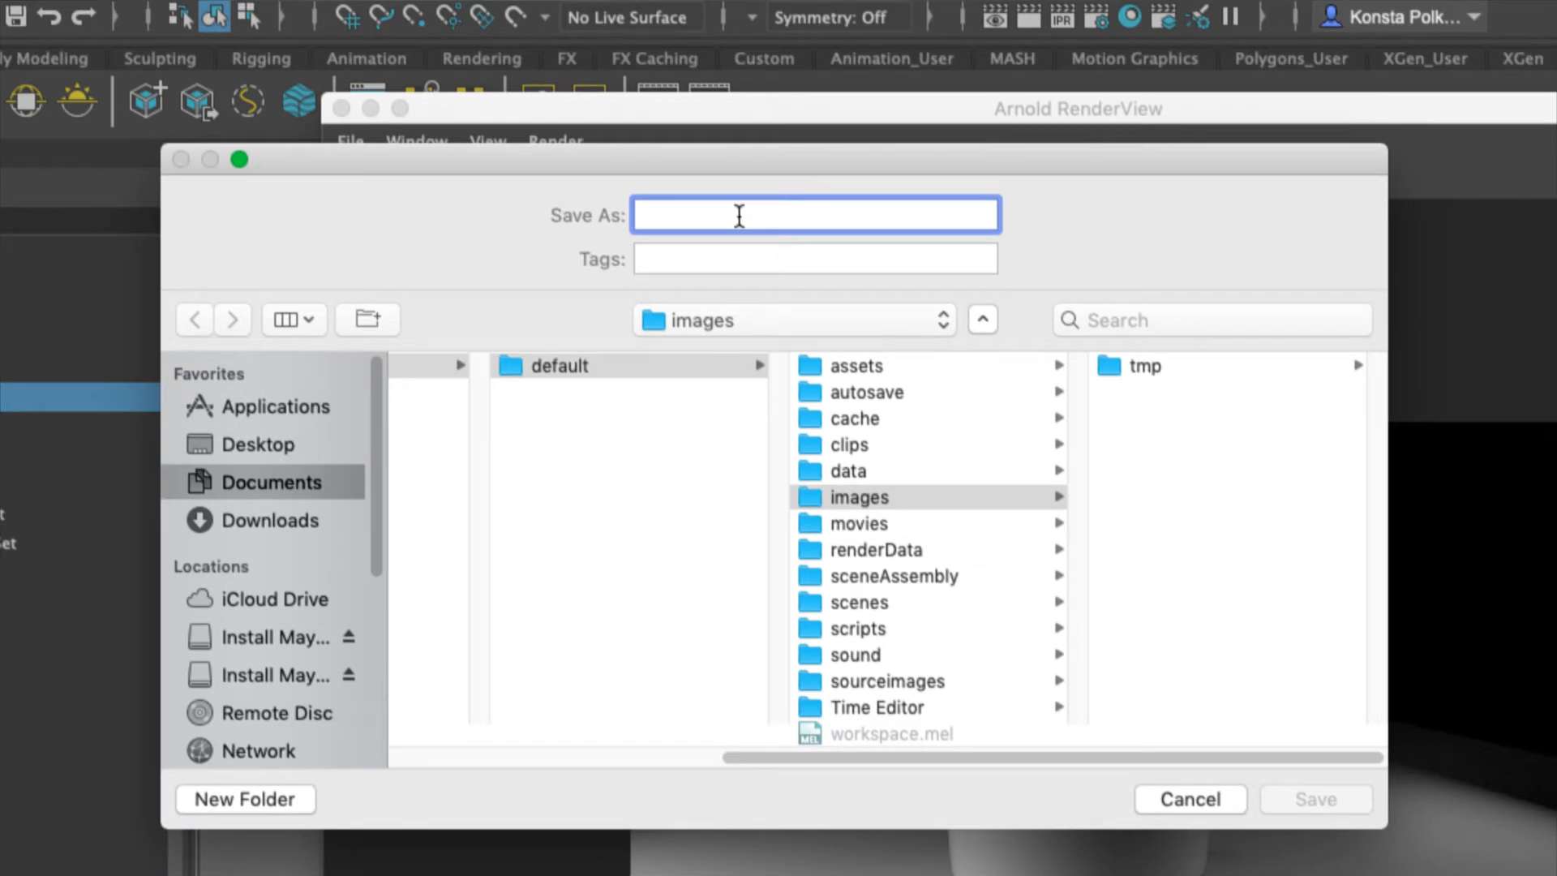
{"action": "type", "text": "mugRender"}
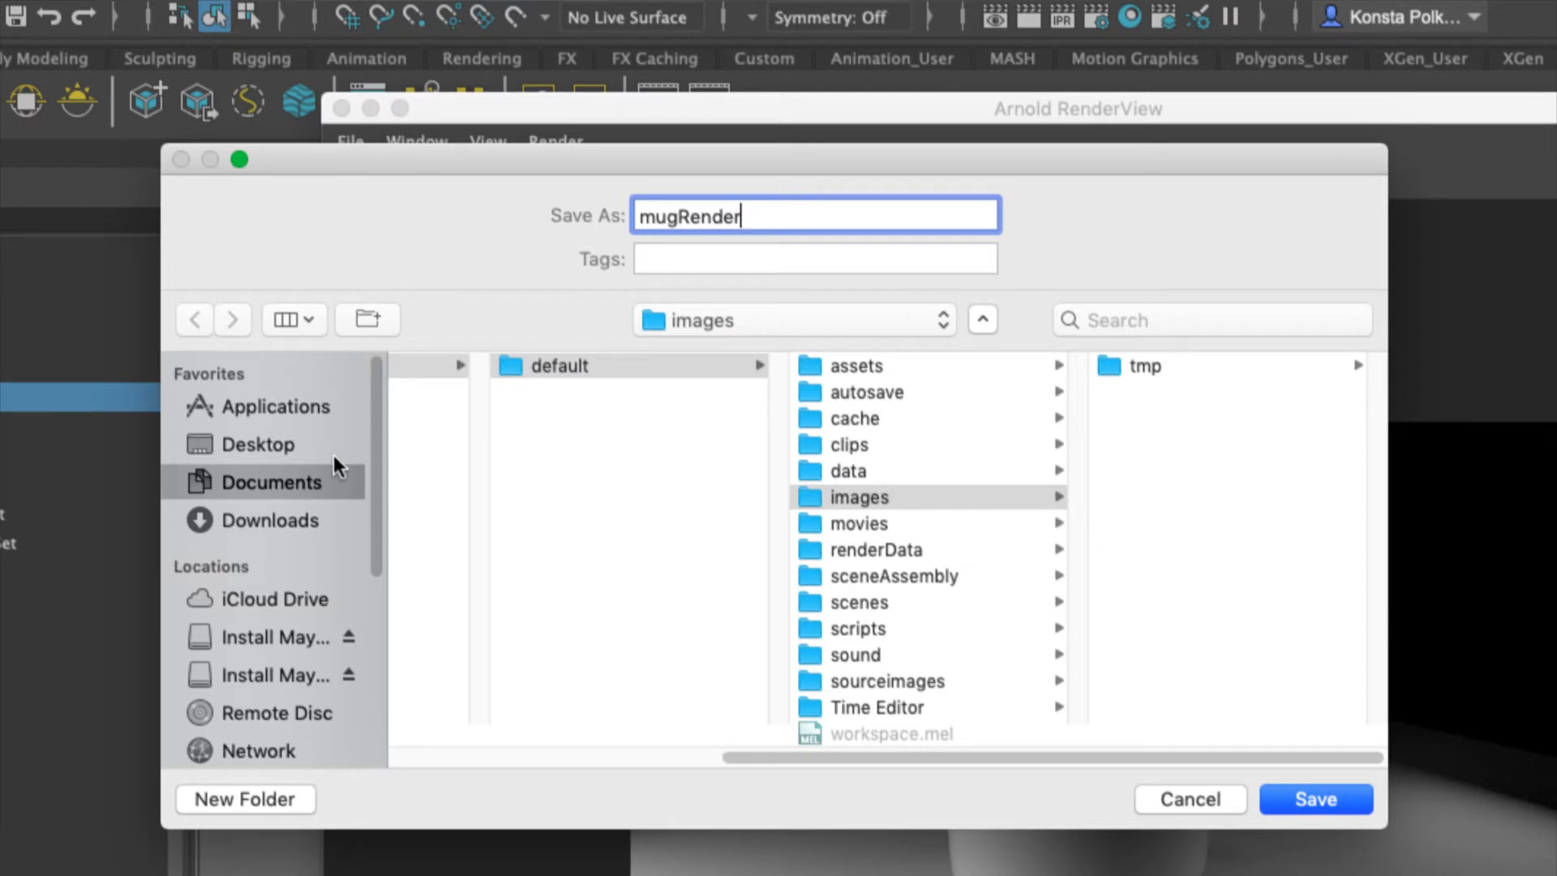
{"action": "left_click", "coordinate": [259, 444]}
{"action": "left_click", "coordinate": [1331, 793]}
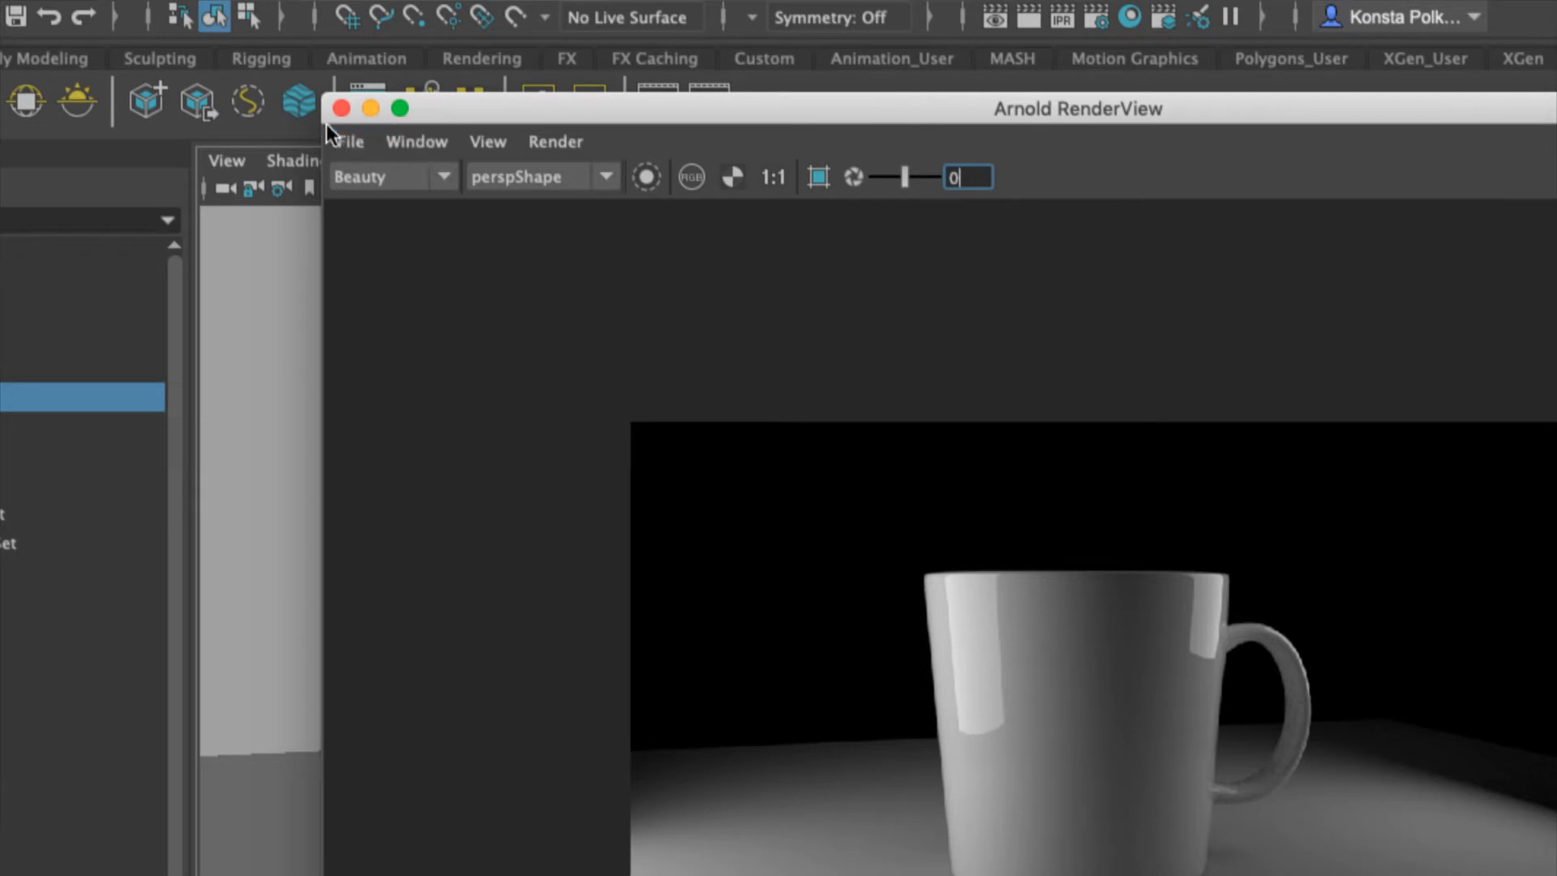
{"action": "scroll", "coordinate": [892, 364], "scroll_direction": "down", "scroll_amount": 3}
{"action": "scroll", "coordinate": [892, 363], "scroll_direction": "up", "scroll_amount": 2}
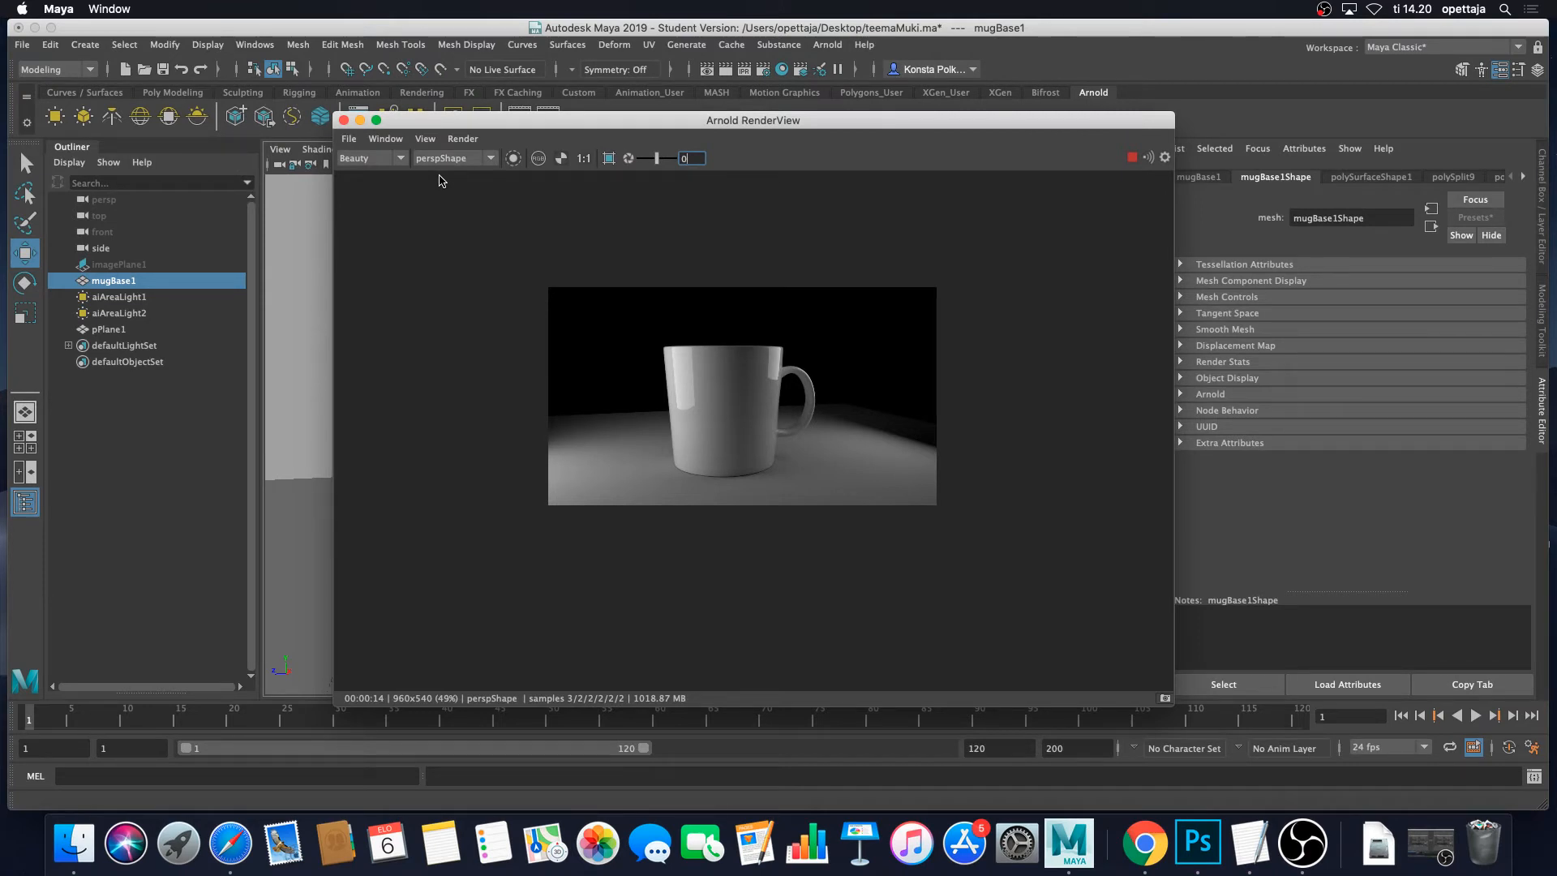
{"action": "left_click", "coordinate": [343, 120]}
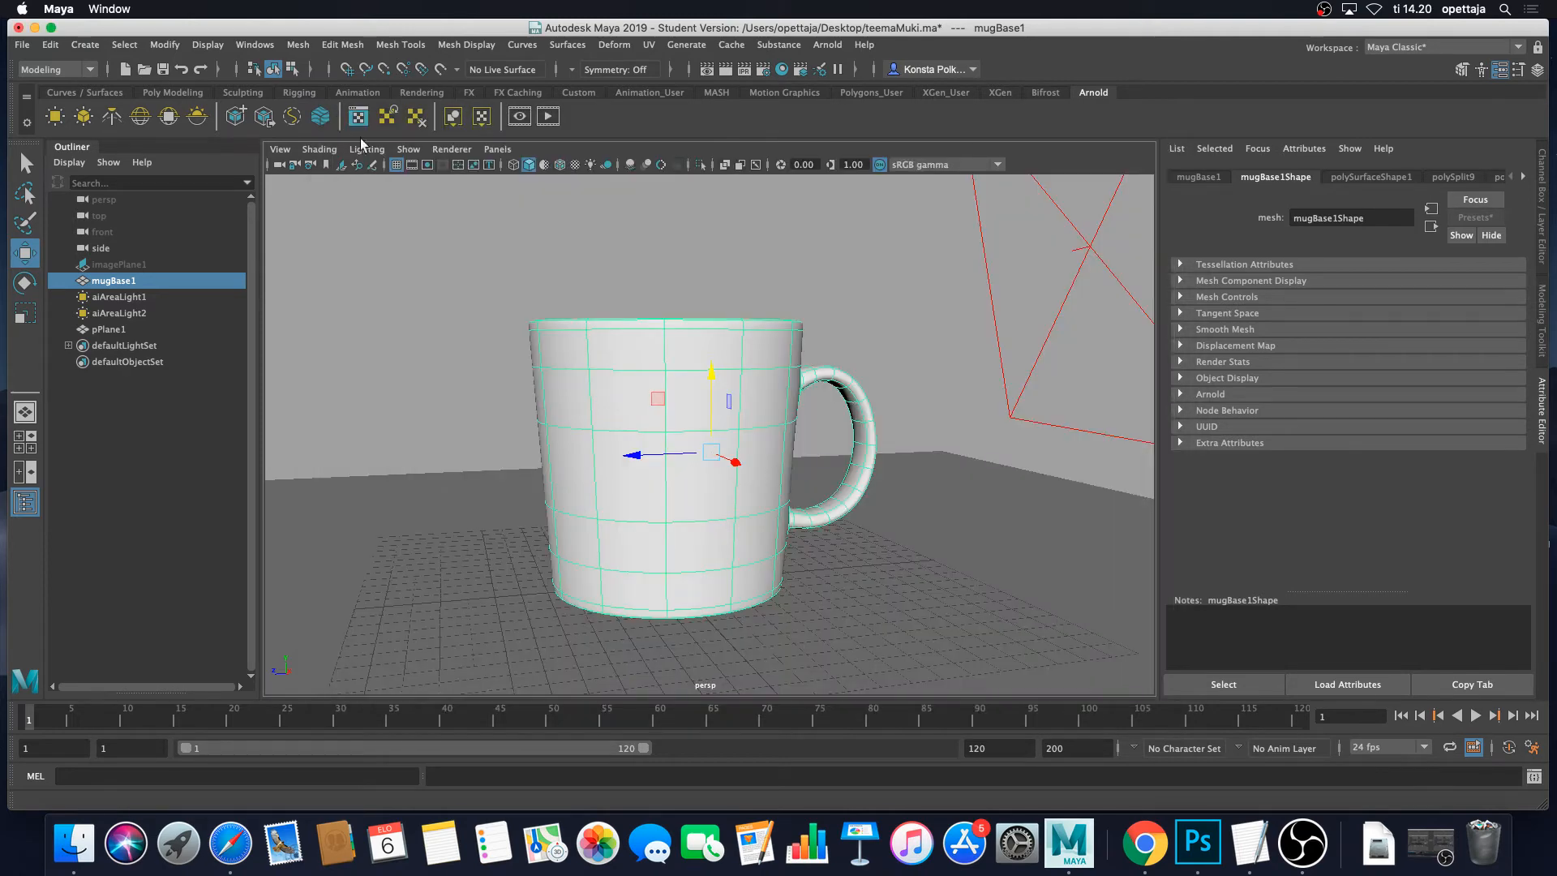
Switch to Finder, preview the saved mugRender.jpg in the desktop folder, and close the preview and the Finder window.
{"action": "left_click", "coordinate": [79, 848]}
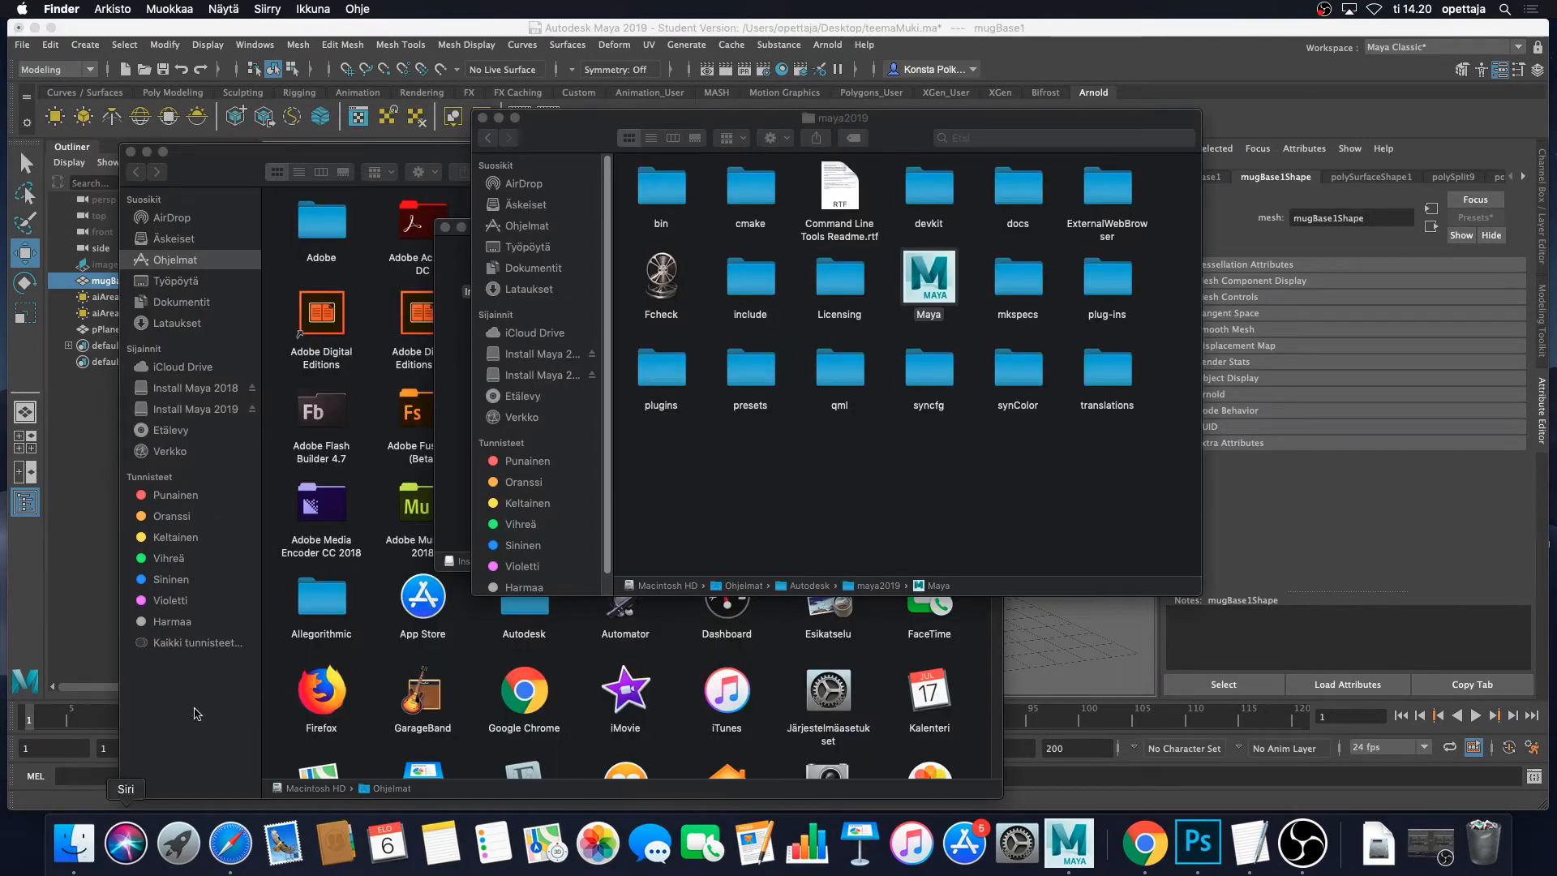
{"action": "left_click", "coordinate": [445, 227]}
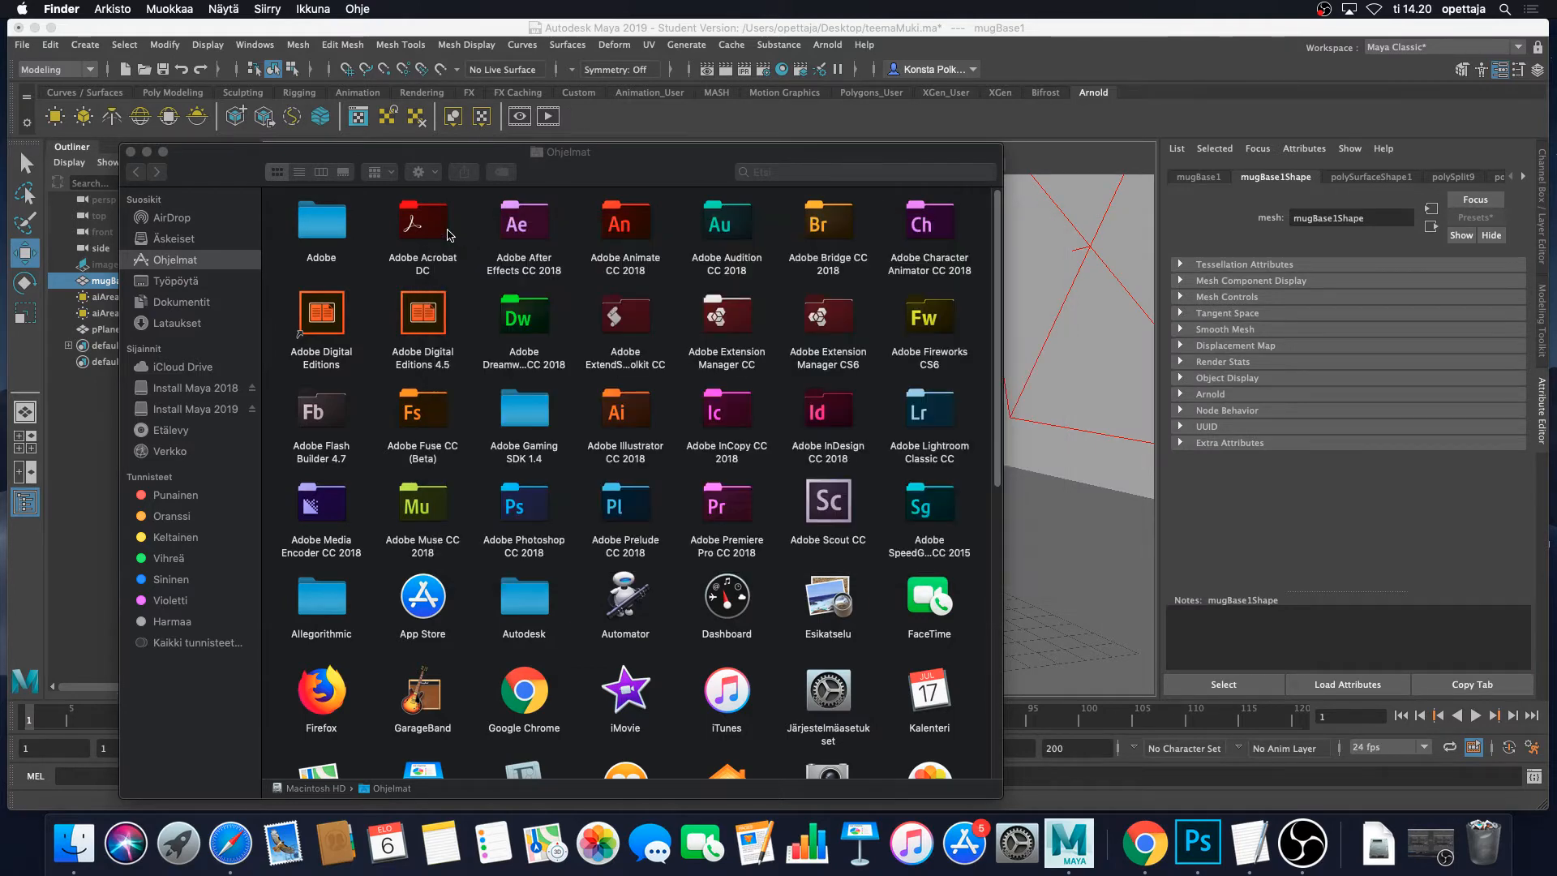
{"action": "left_click", "coordinate": [193, 281]}
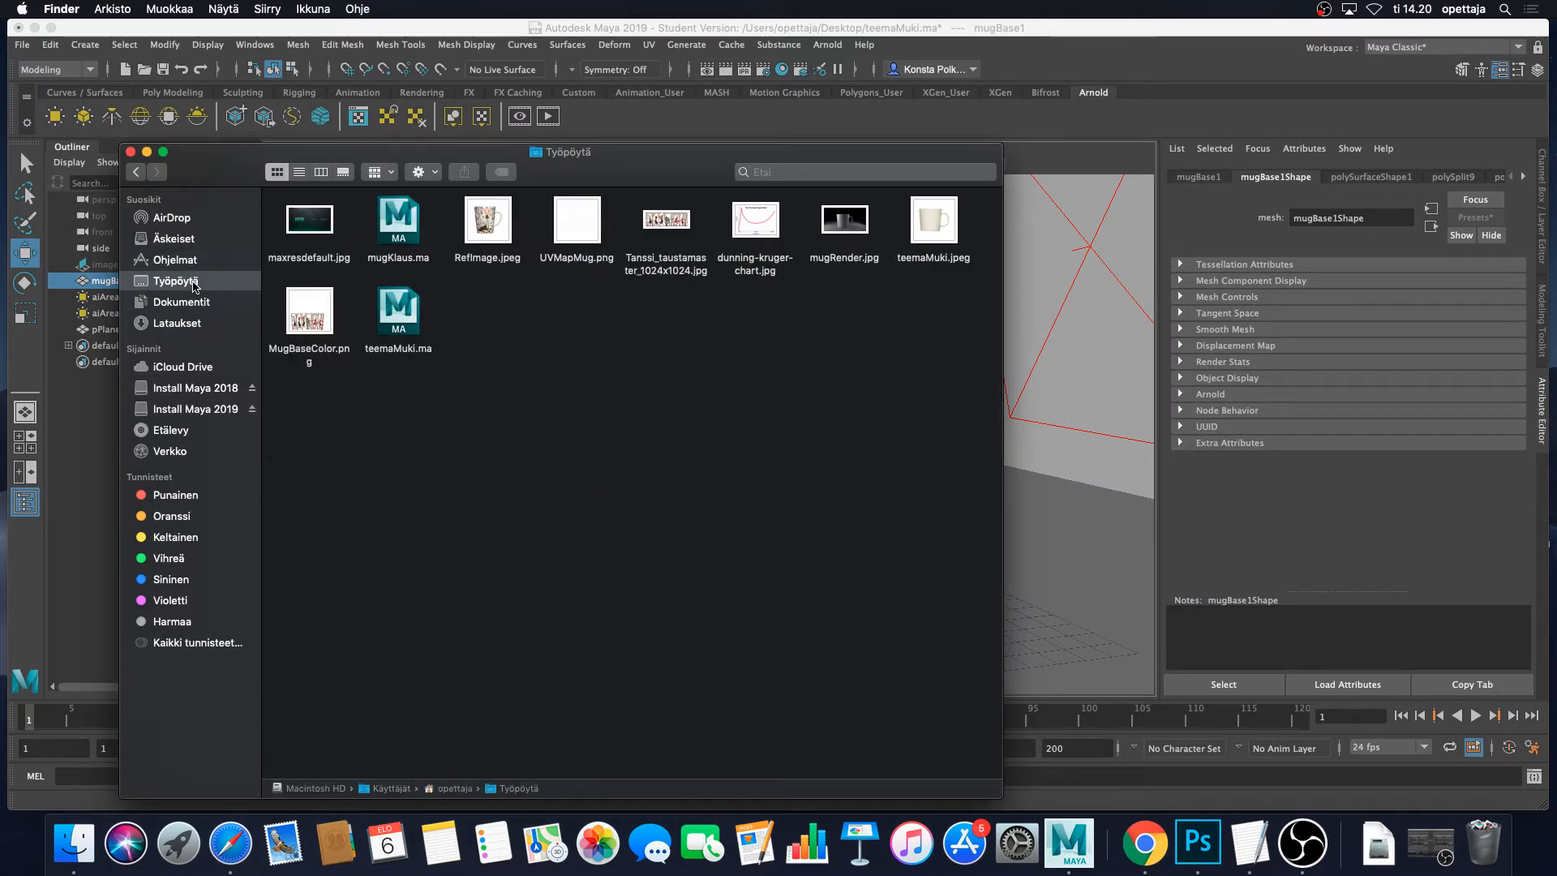
{"action": "left_click", "coordinate": [854, 224]}
{"action": "key", "text": "space"}
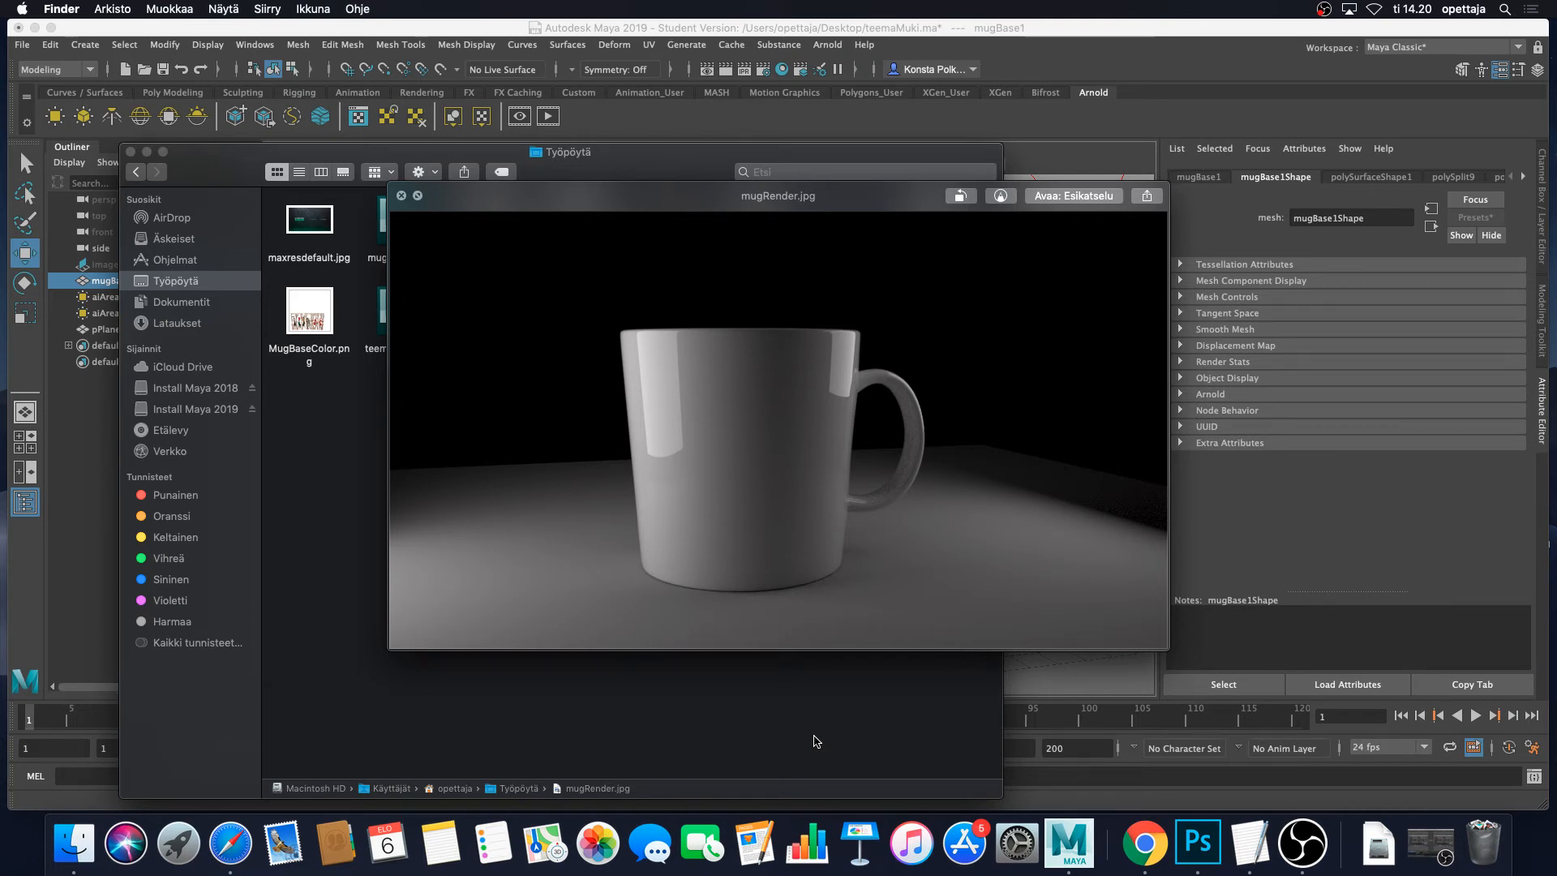
{"action": "key", "text": "space"}
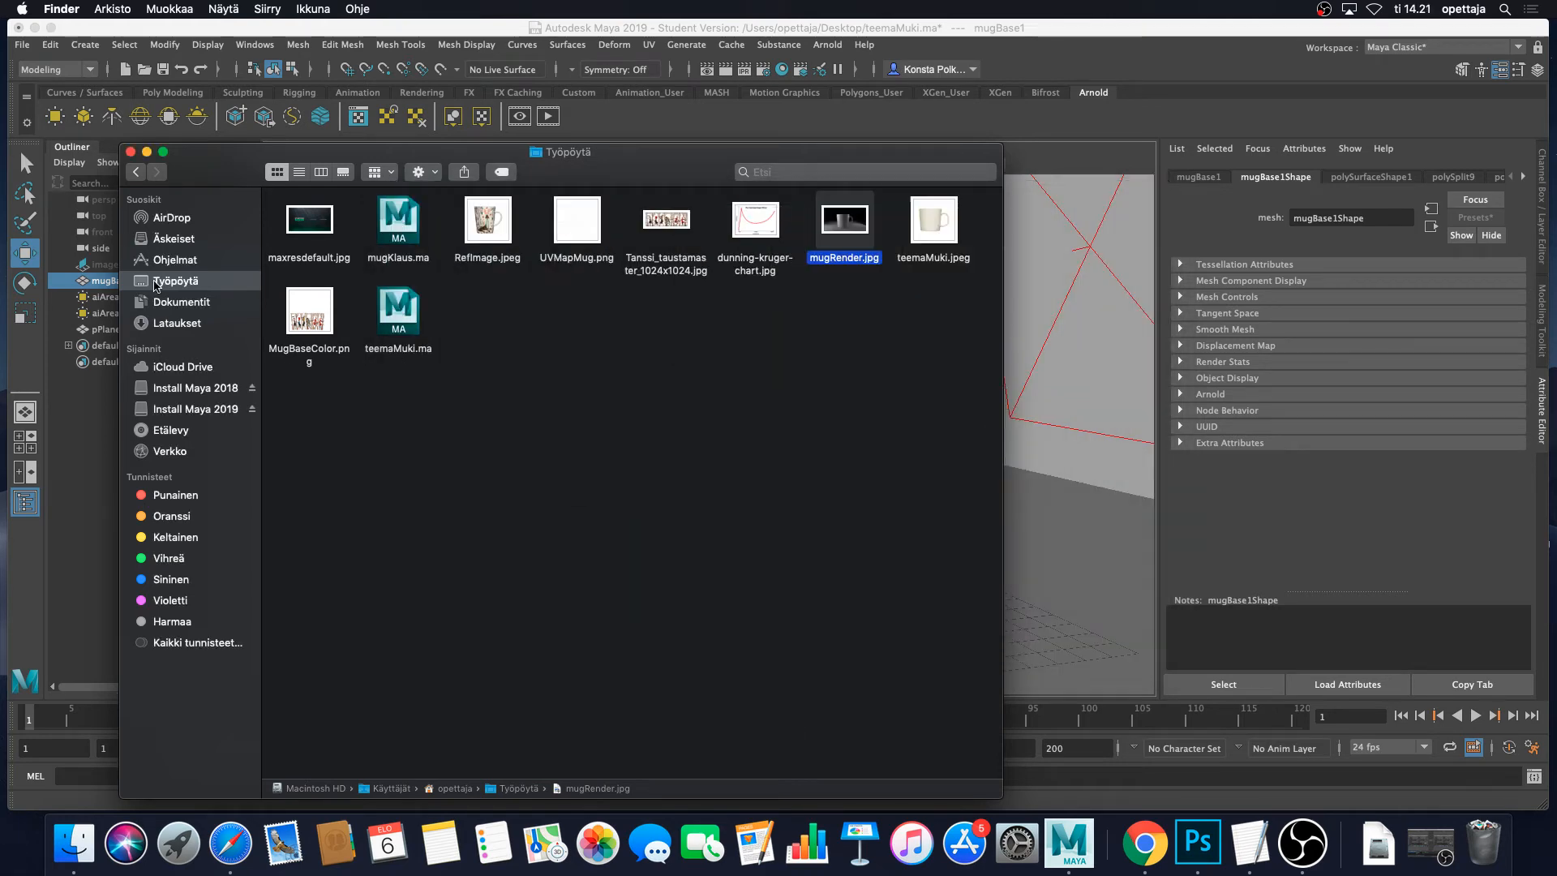
{"action": "left_click", "coordinate": [132, 152]}
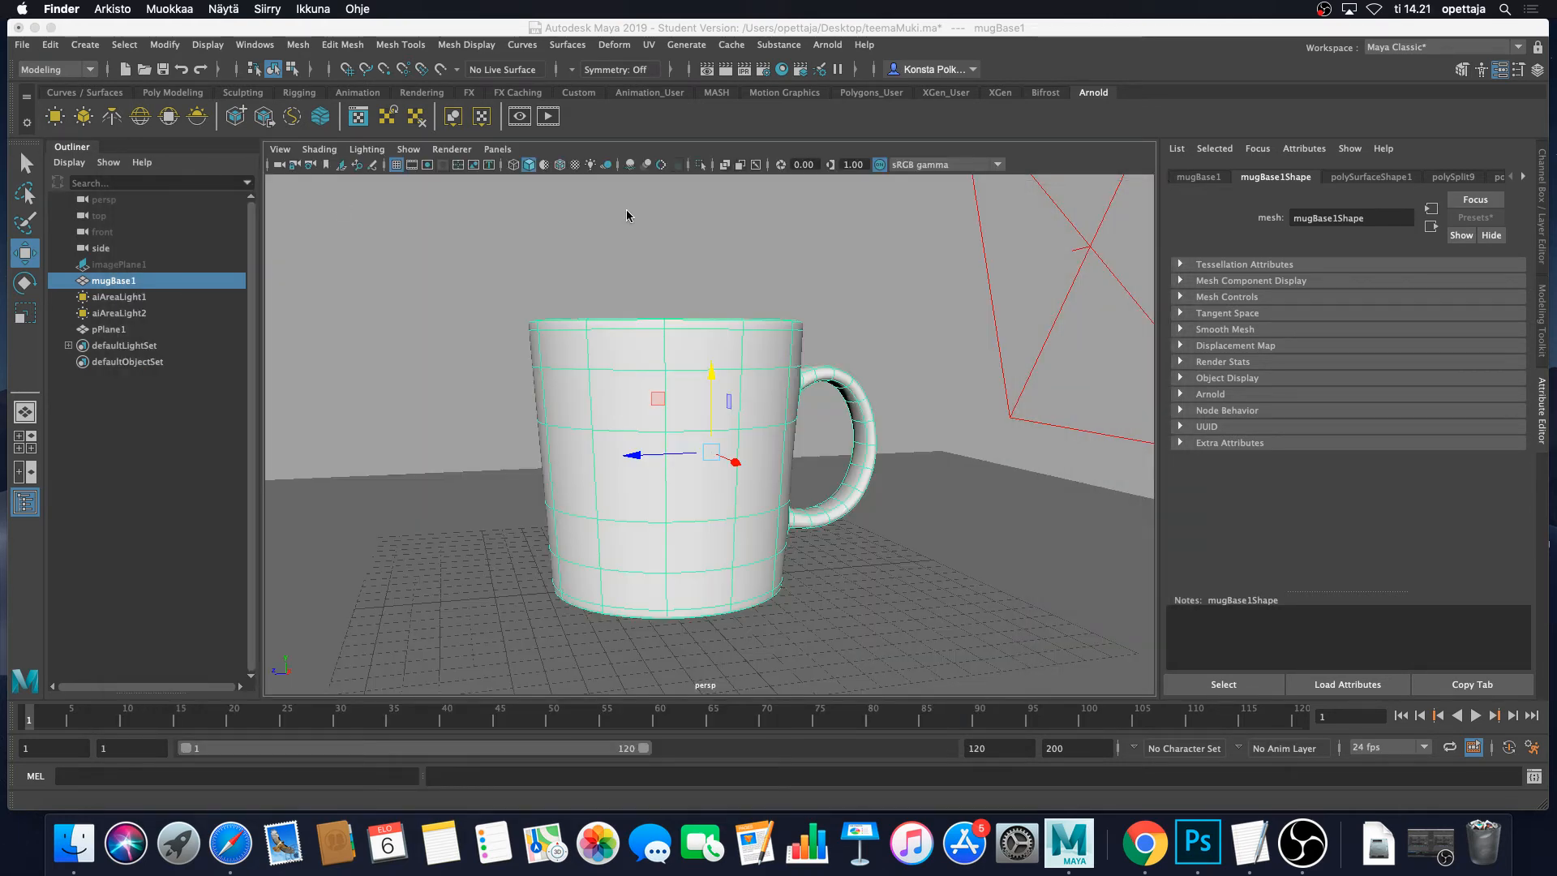
{"action": "left_click", "coordinate": [869, 331]}
{"action": "left_click", "coordinate": [738, 386]}
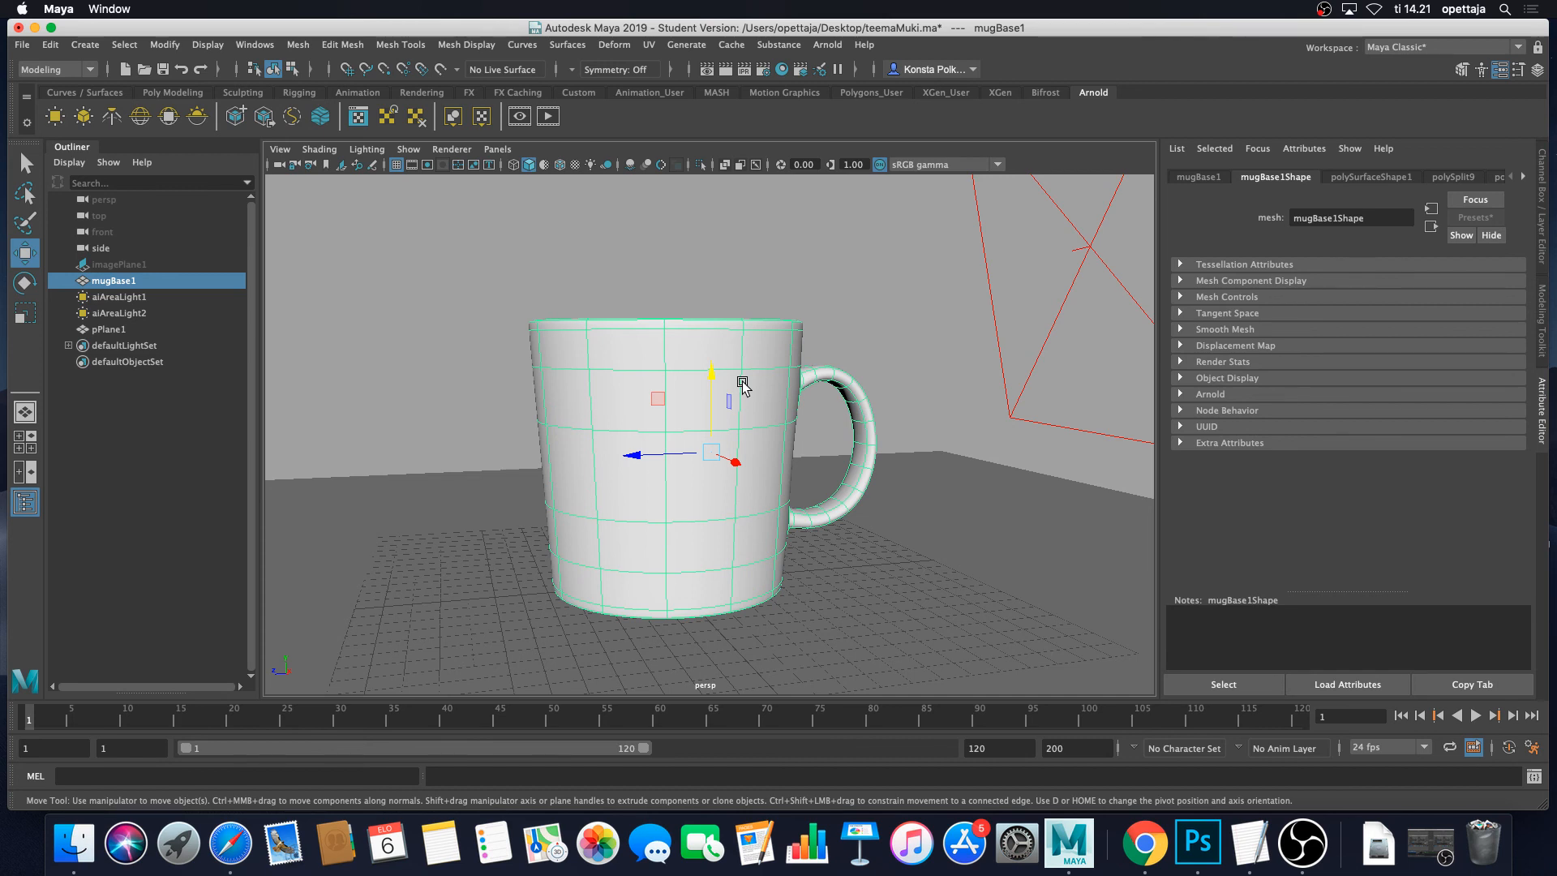
{"action": "left_click", "coordinate": [1300, 843]}
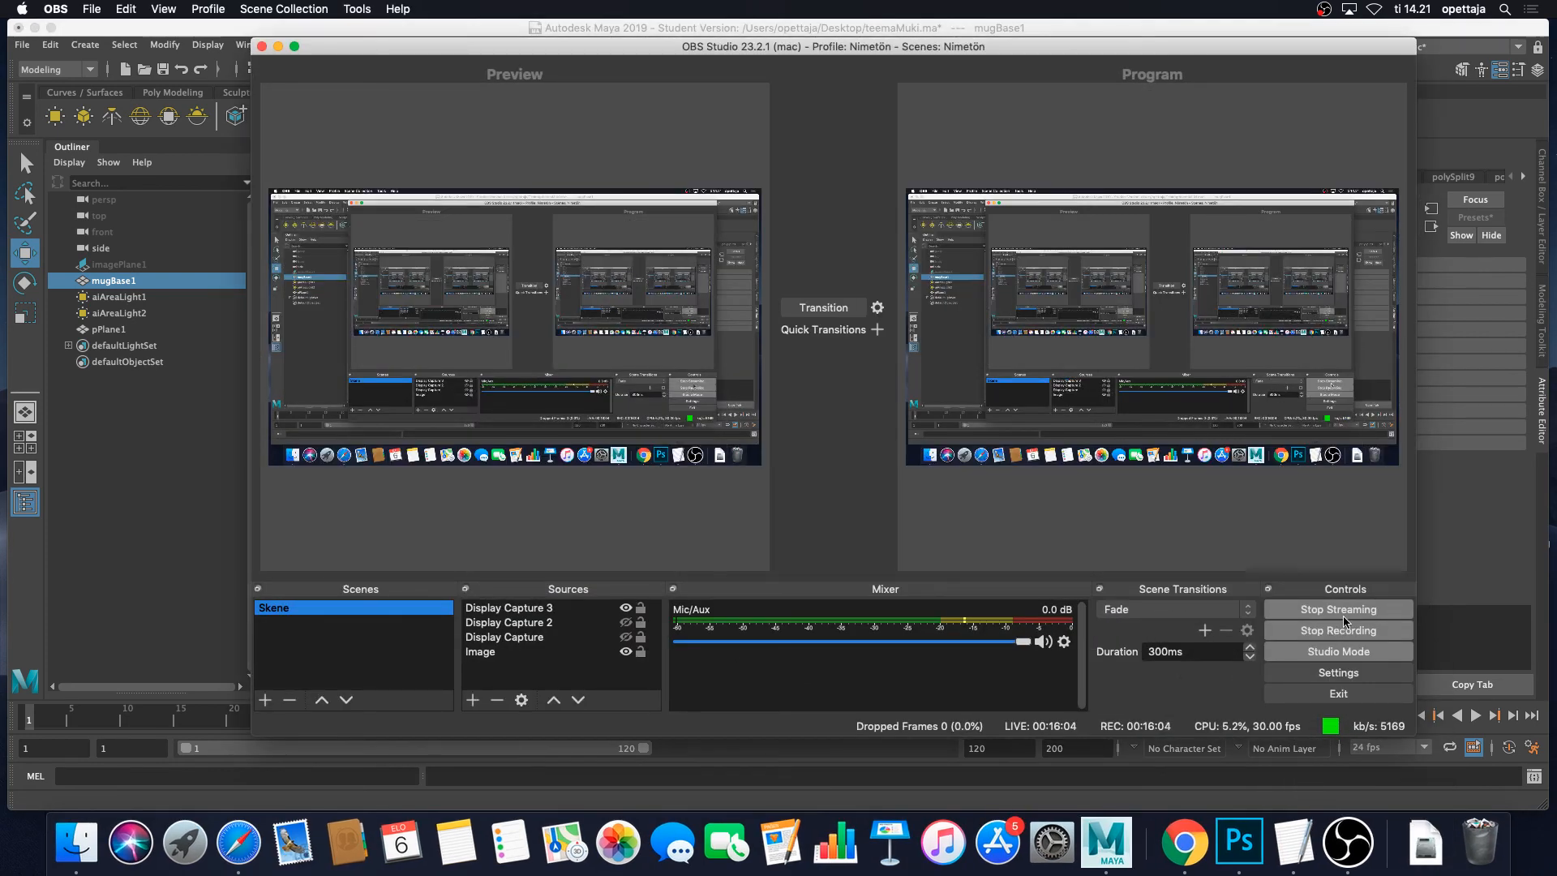